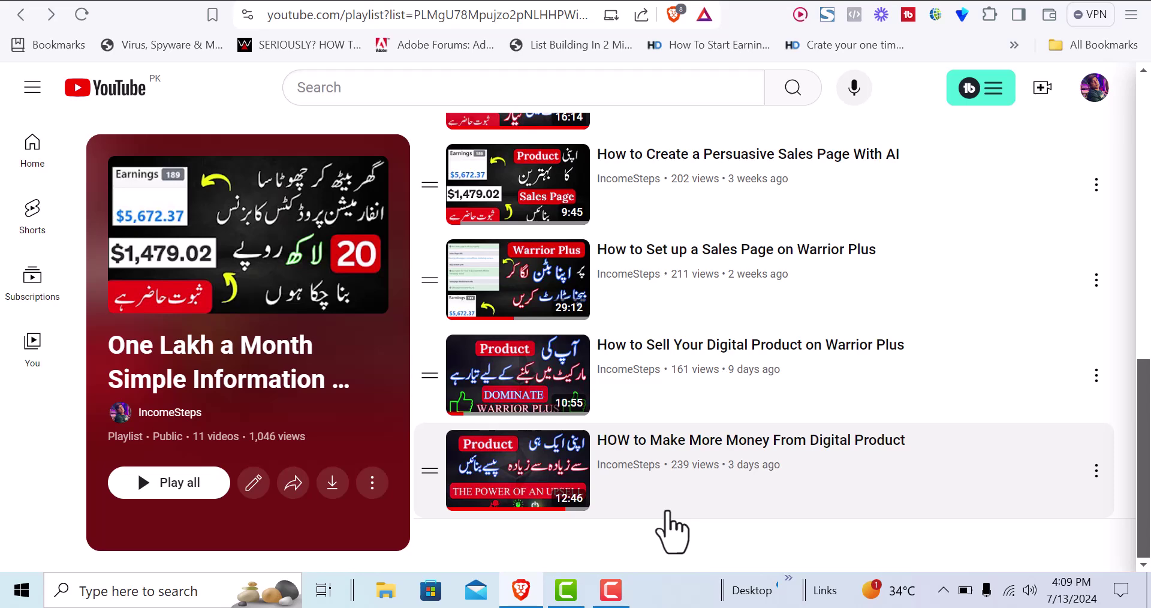
Review the WarriorPlus offer setup for How to Succeed With Affiliate Marketing and the headline copy in ChatGPT
left_click(812, 6)
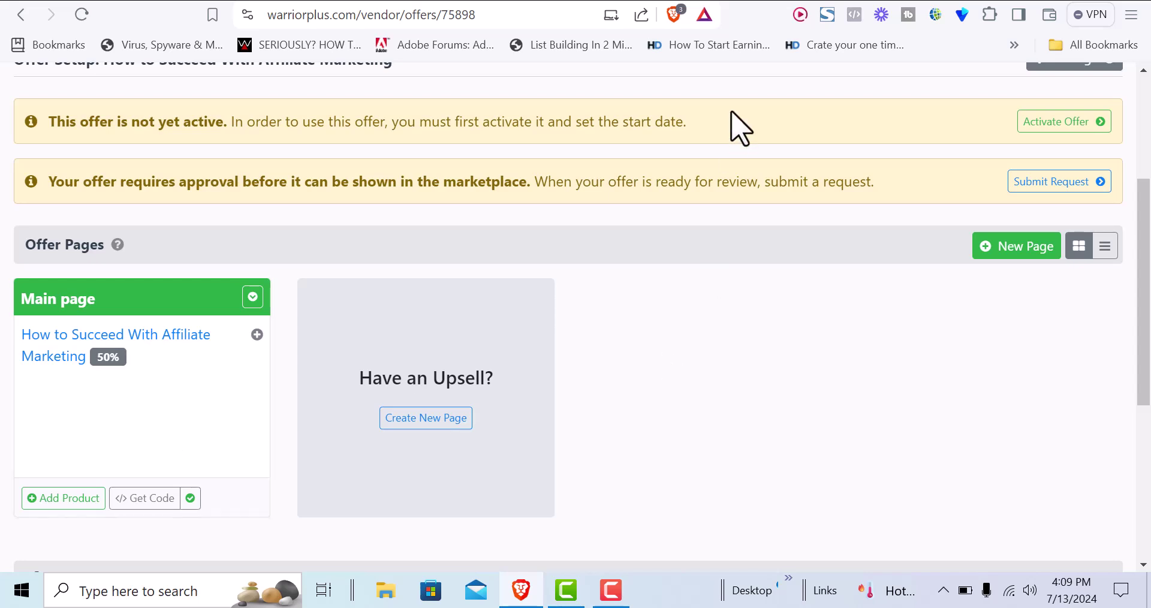
left_click(740, 9)
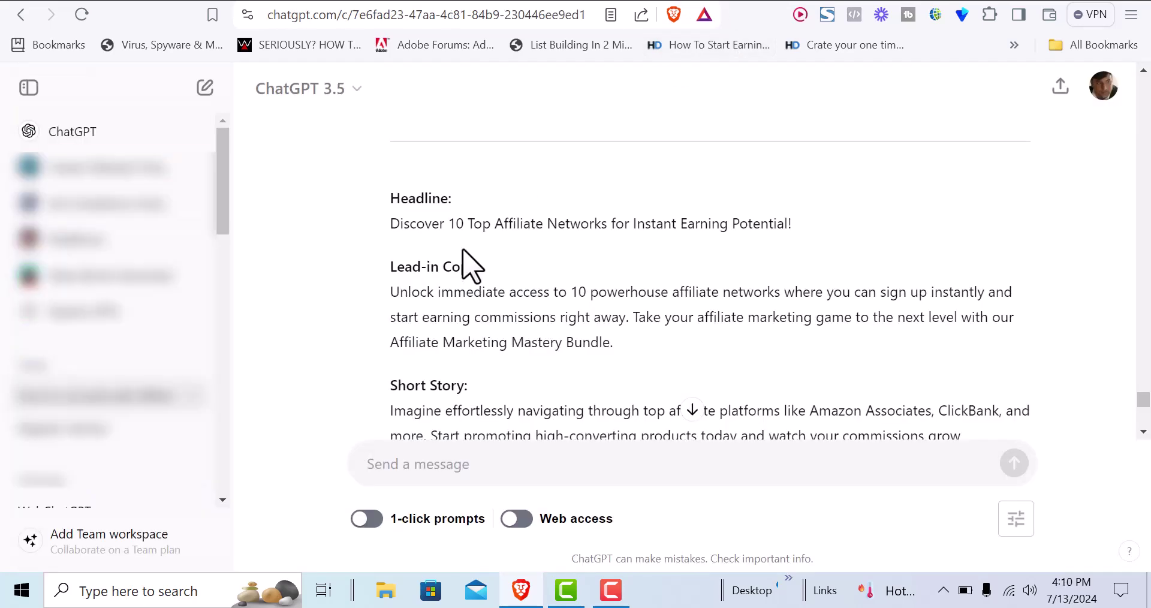
left_click(801, 6)
scroll(442, 347, "up", 2)
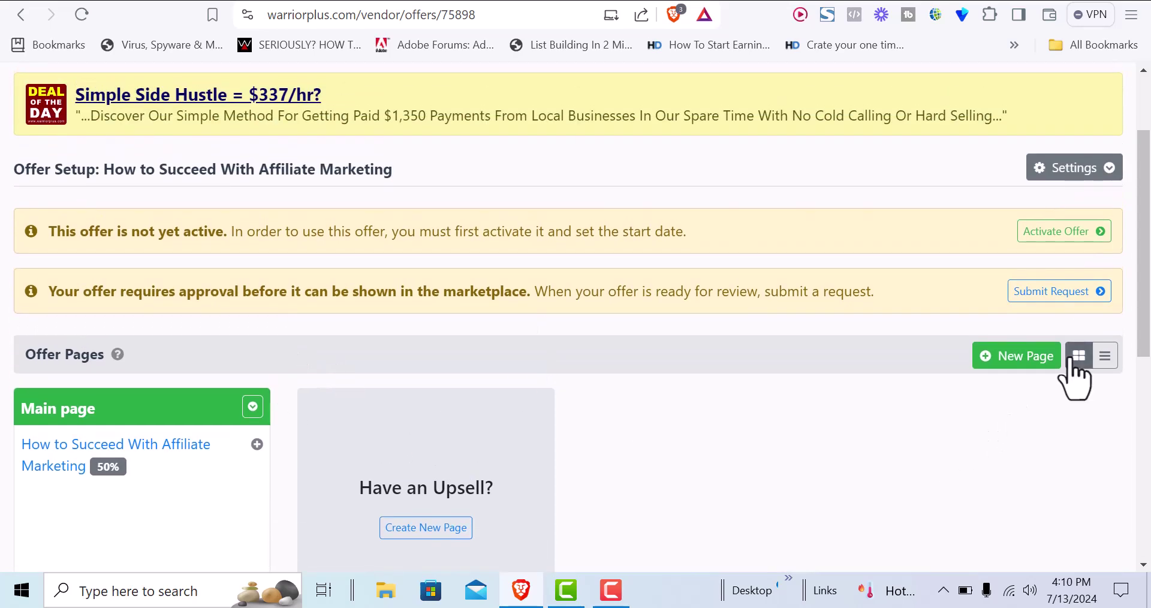
left_click_drag(1142, 317, 1142, 396)
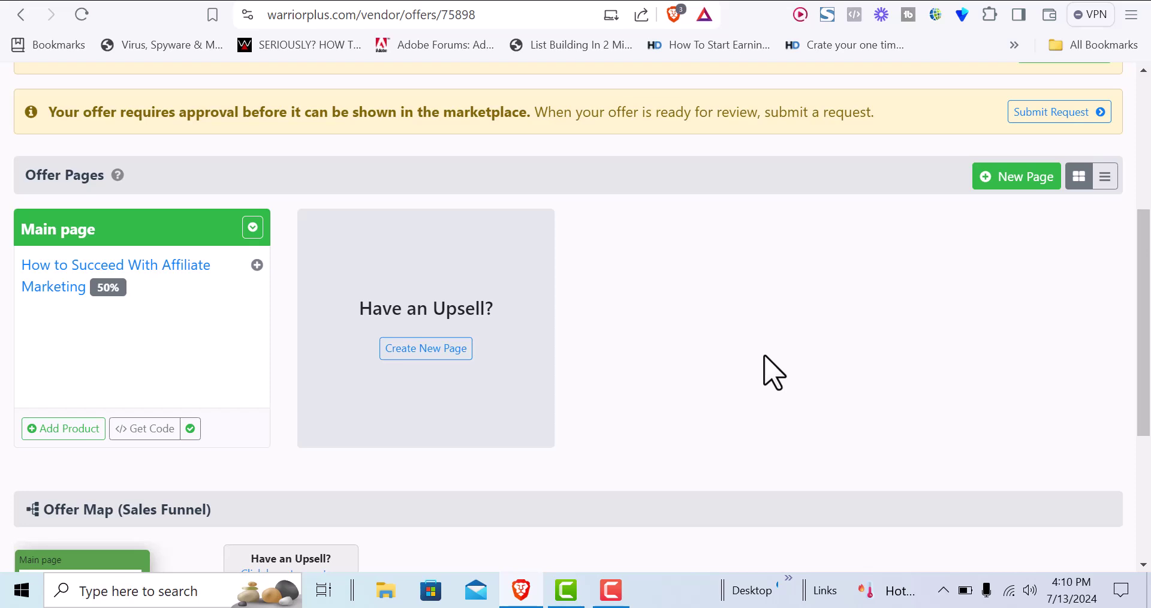
mouse_move(1145, 344)
left_mouse_down()
mouse_move(1145, 381)
mouse_move(1143, 330)
left_mouse_up()
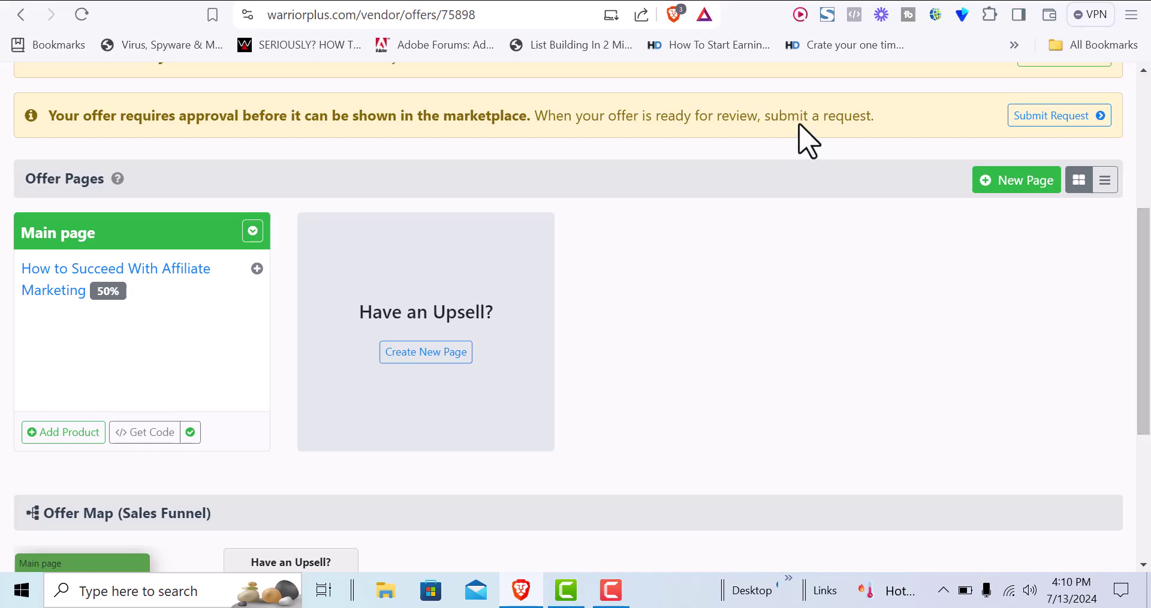
Look over the video list in the One Lakh a Month playlist on YouTube
left_click(668, 2)
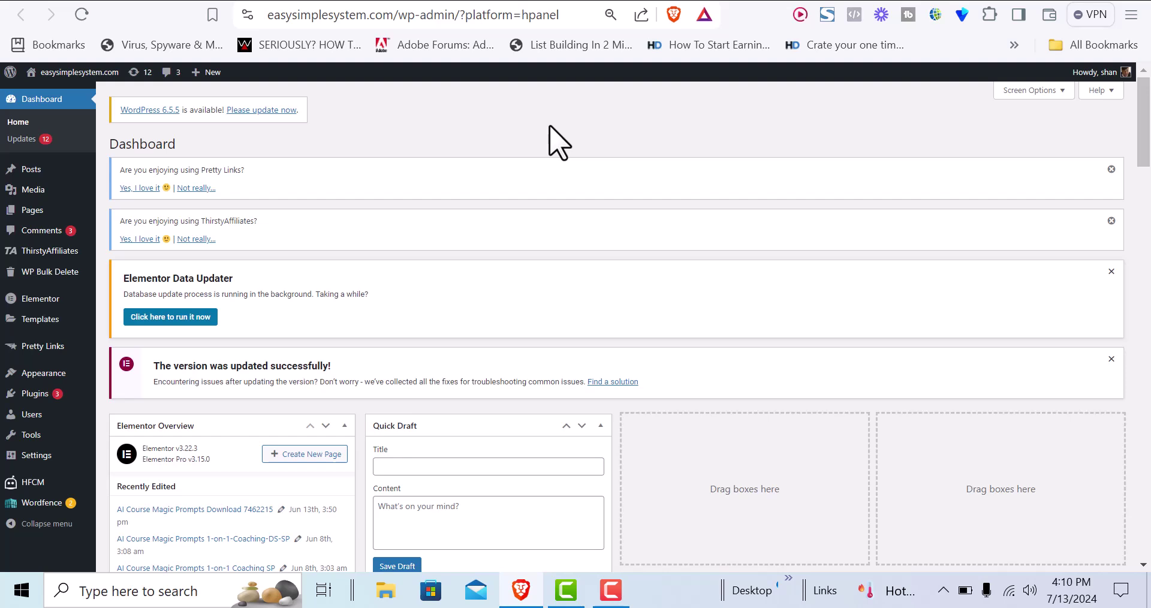
left_click(864, 0)
mouse_move(1146, 456)
left_mouse_down()
mouse_move(1145, 165)
mouse_move(1145, 474)
left_mouse_up()
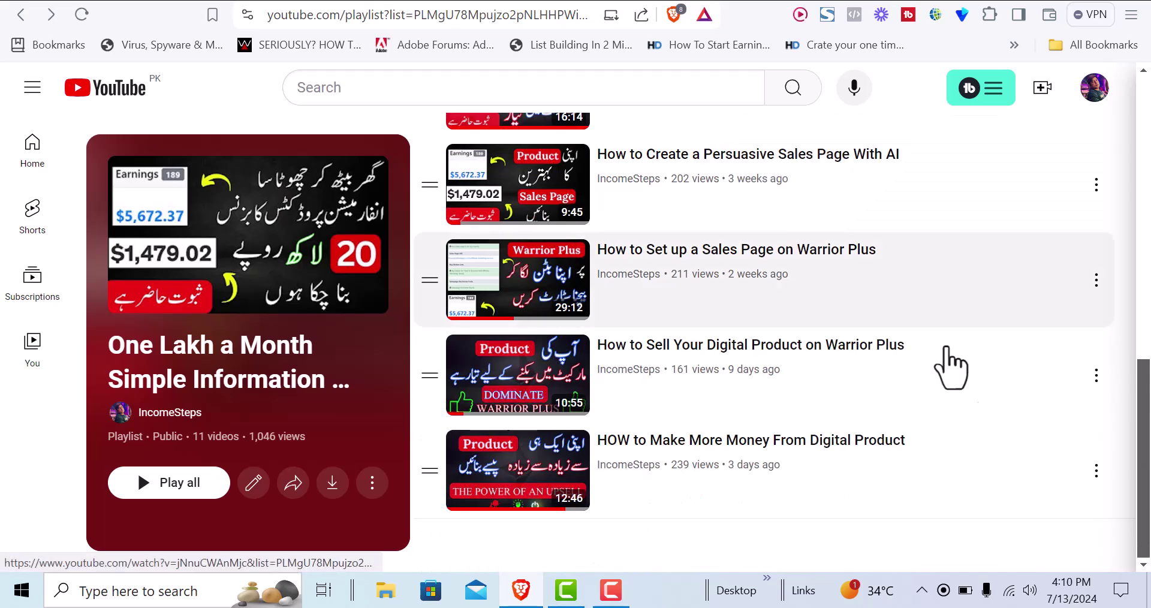
left_click_drag(1145, 458, 1139, 333)
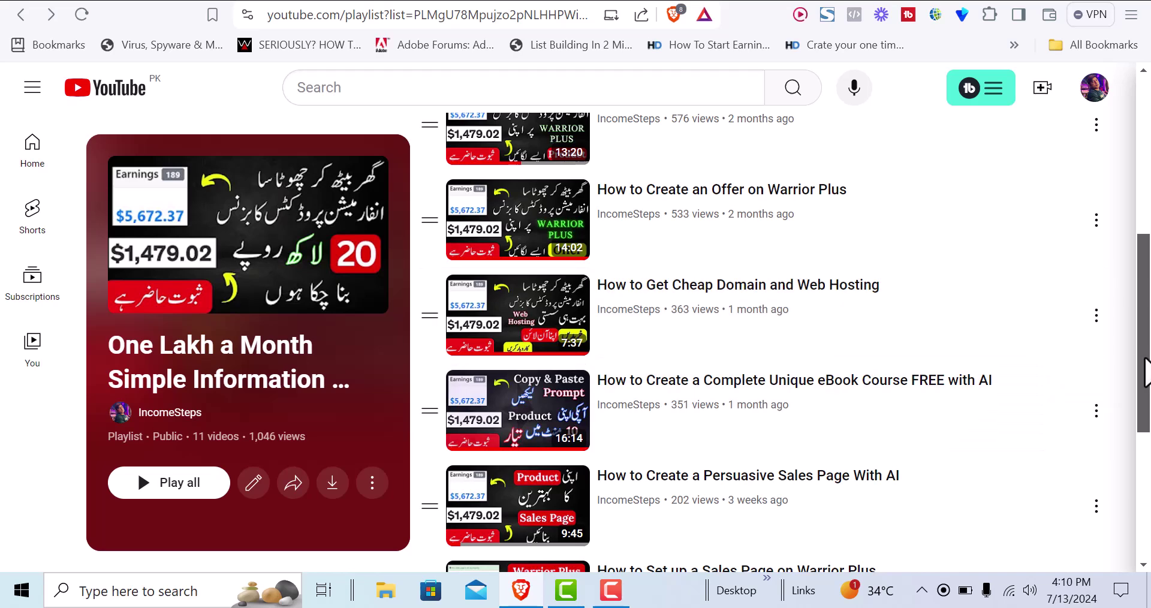
left_click_drag(1144, 373, 1143, 501)
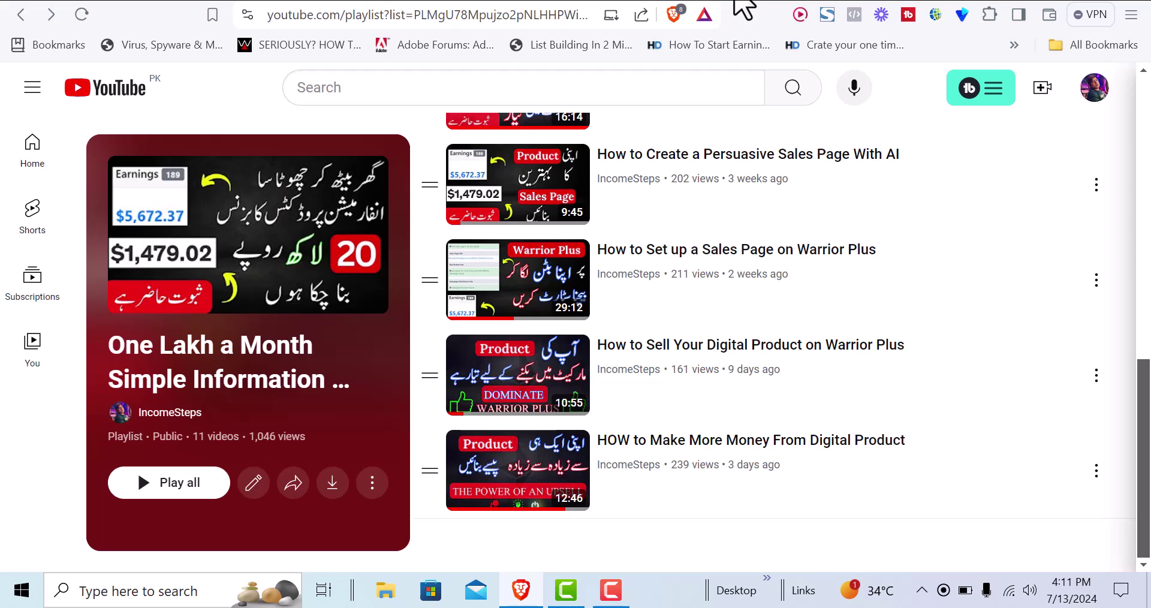
In the WordPress dashboard, add a new page titled "Succeed with Affiliate Marketing Upsell-Page"
left_click(678, 8)
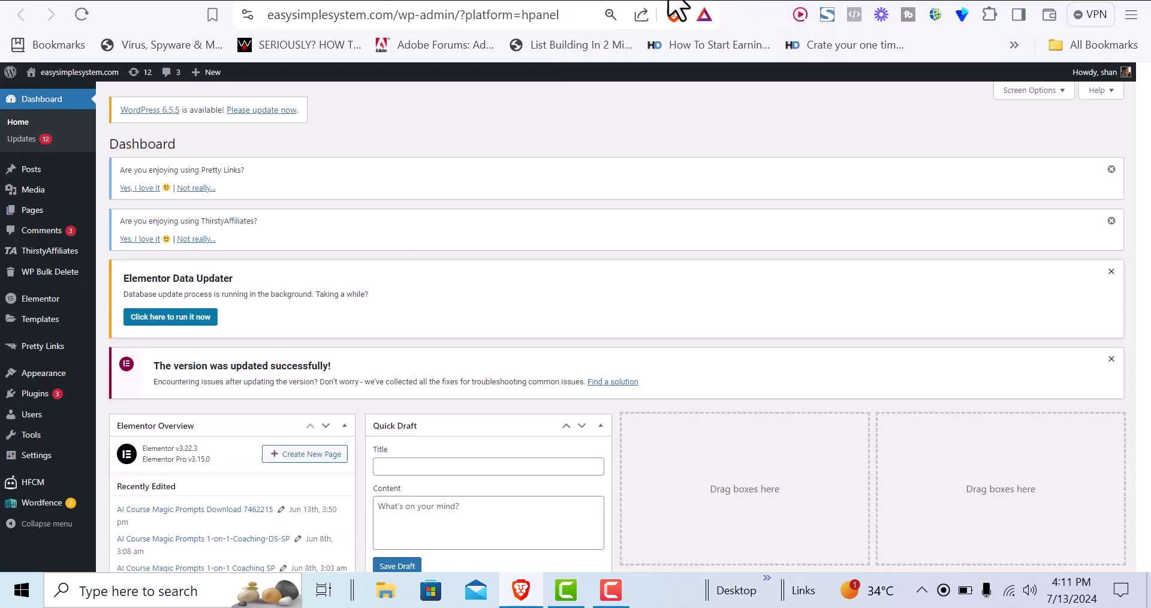
mouse_move(61, 207)
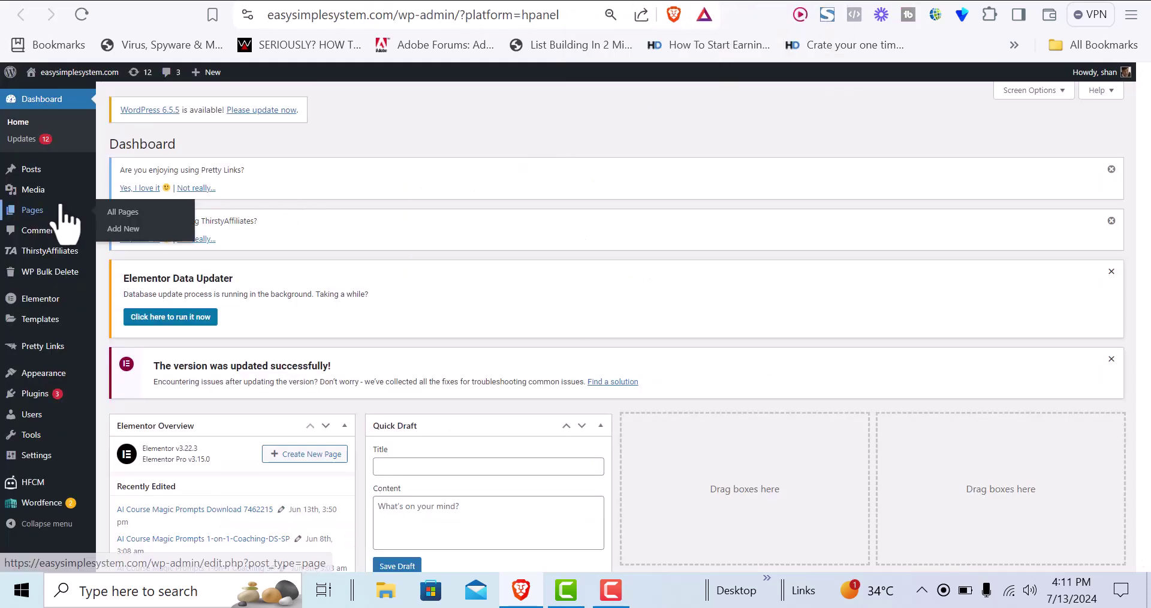
left_click(111, 230)
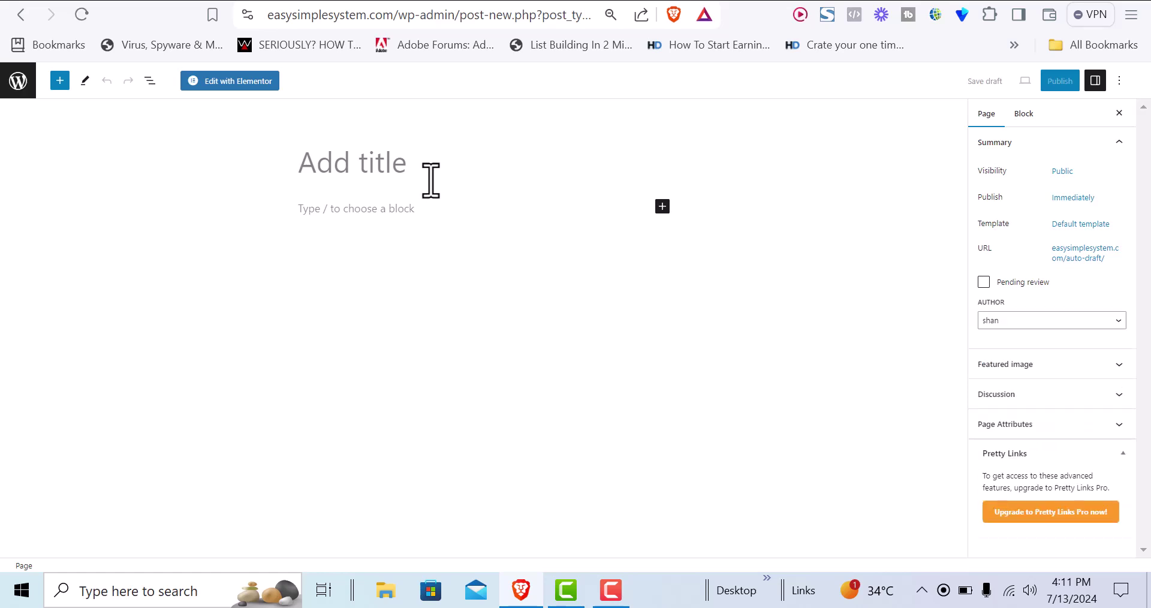
left_click(806, 1)
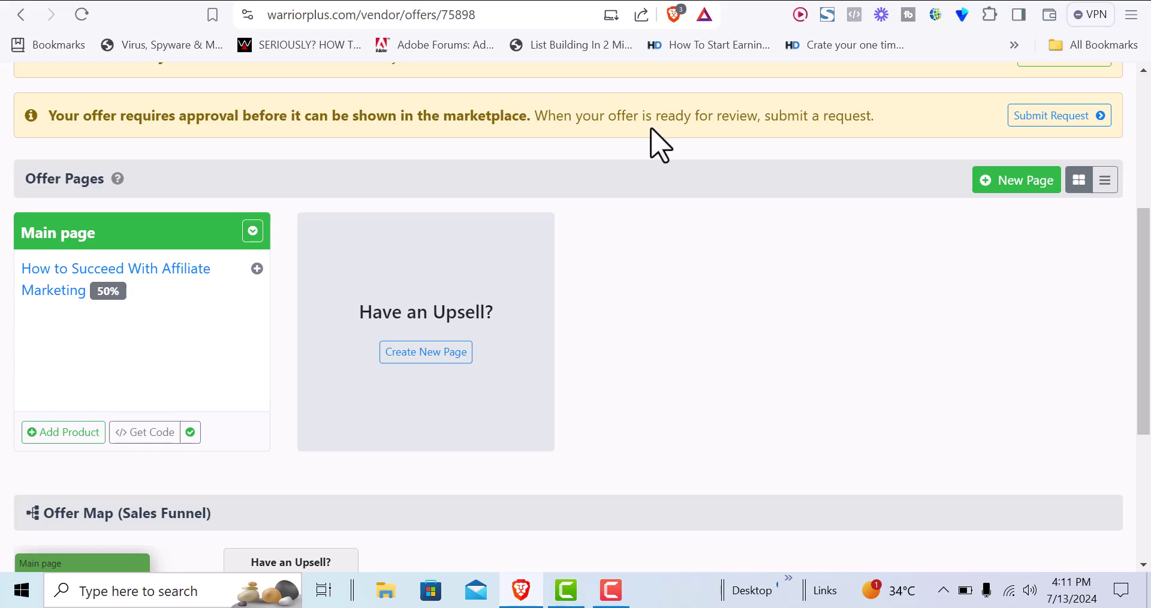
left_click(666, 2)
type("Succeed with Affiliate Marketing Upsell-Page")
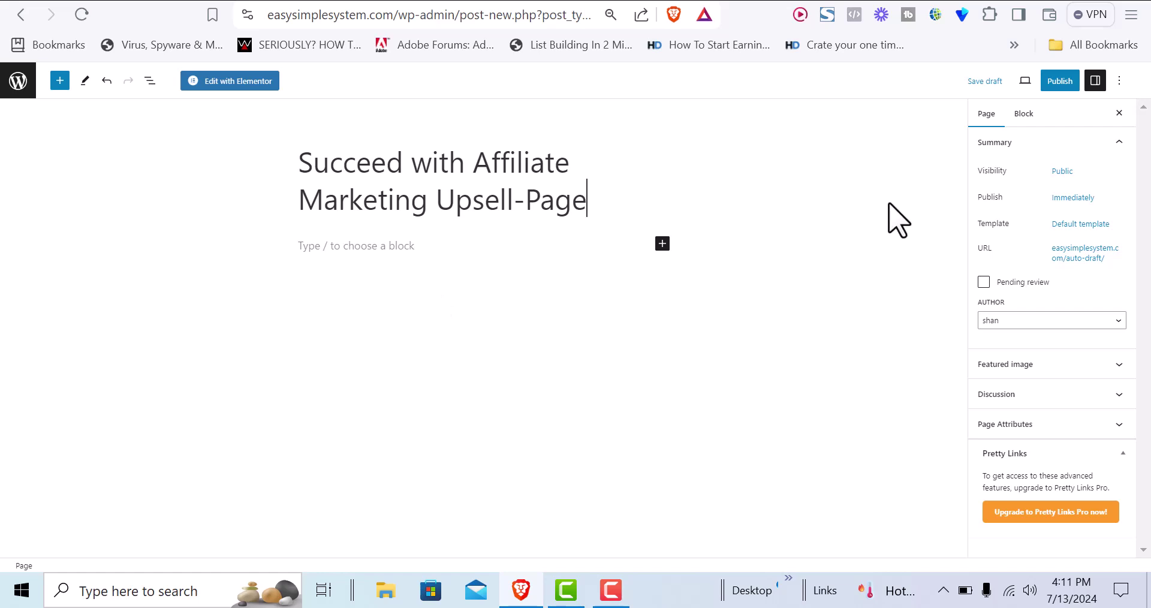
Publish the upsell page and open it for editing with Elementor
left_click(1052, 86)
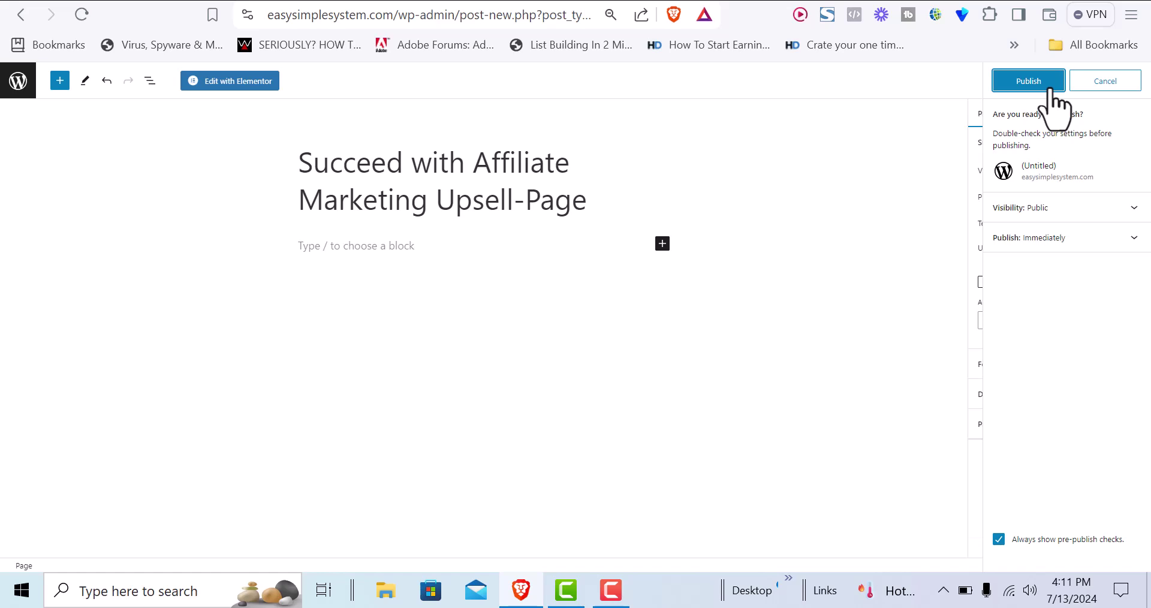
left_click(1025, 84)
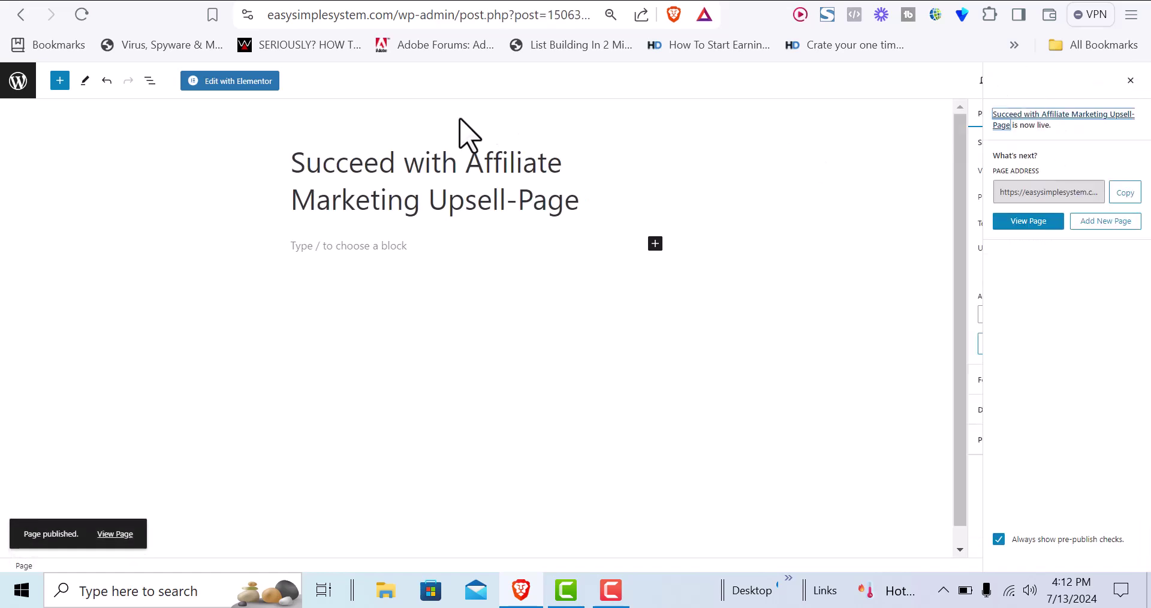
left_click(227, 82)
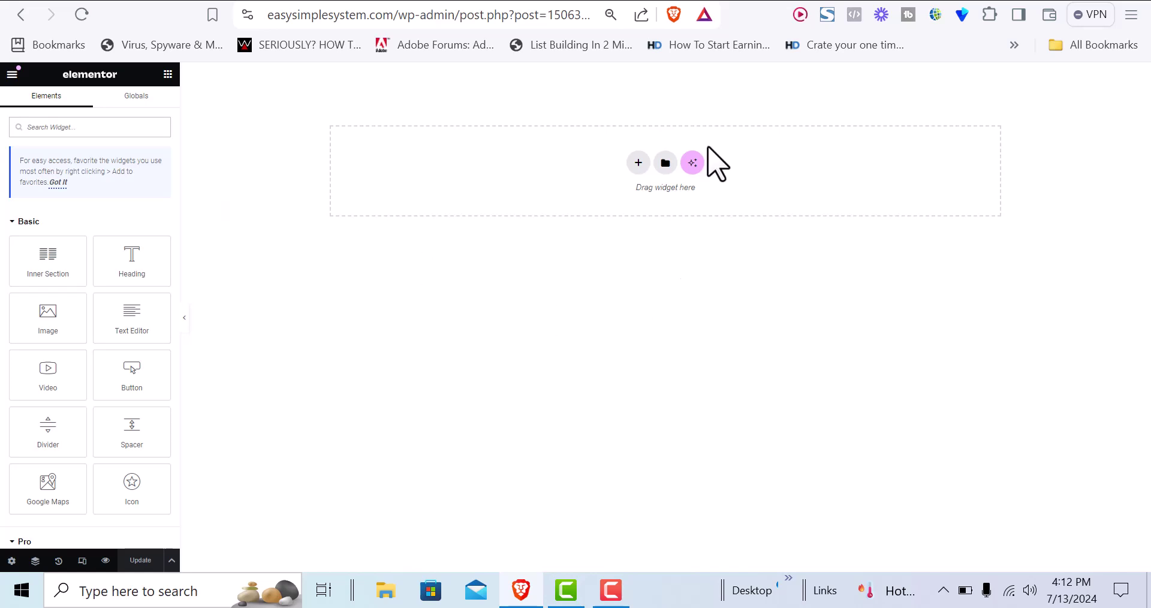
Switch to the ChatGPT conversation with the affiliate networks copy and hide its chat sidebar
left_click(737, 2)
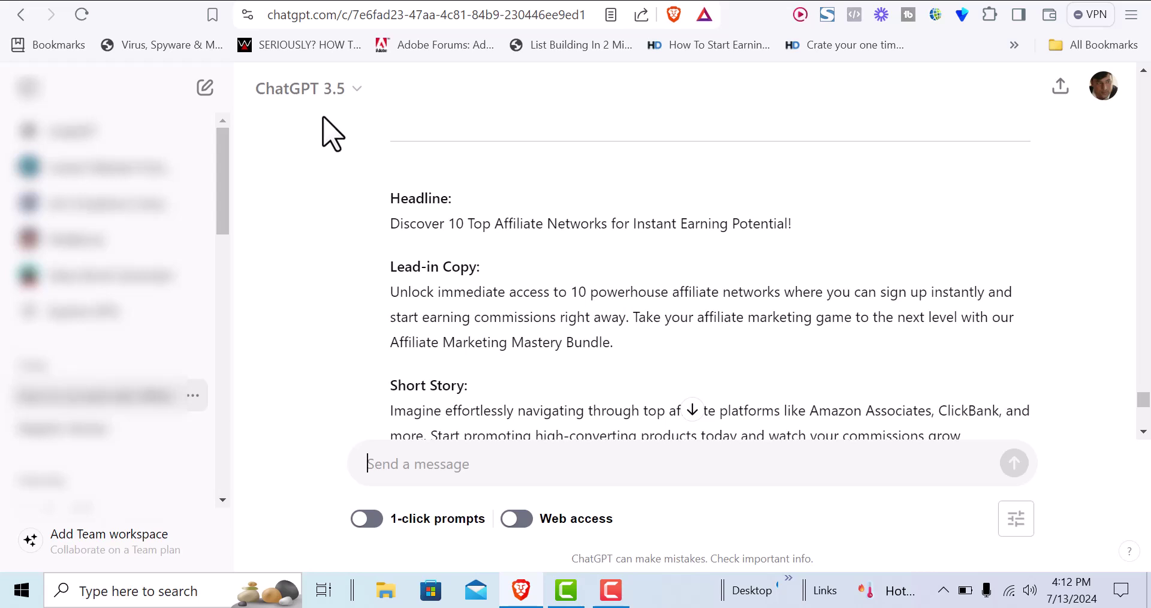
left_click(28, 87)
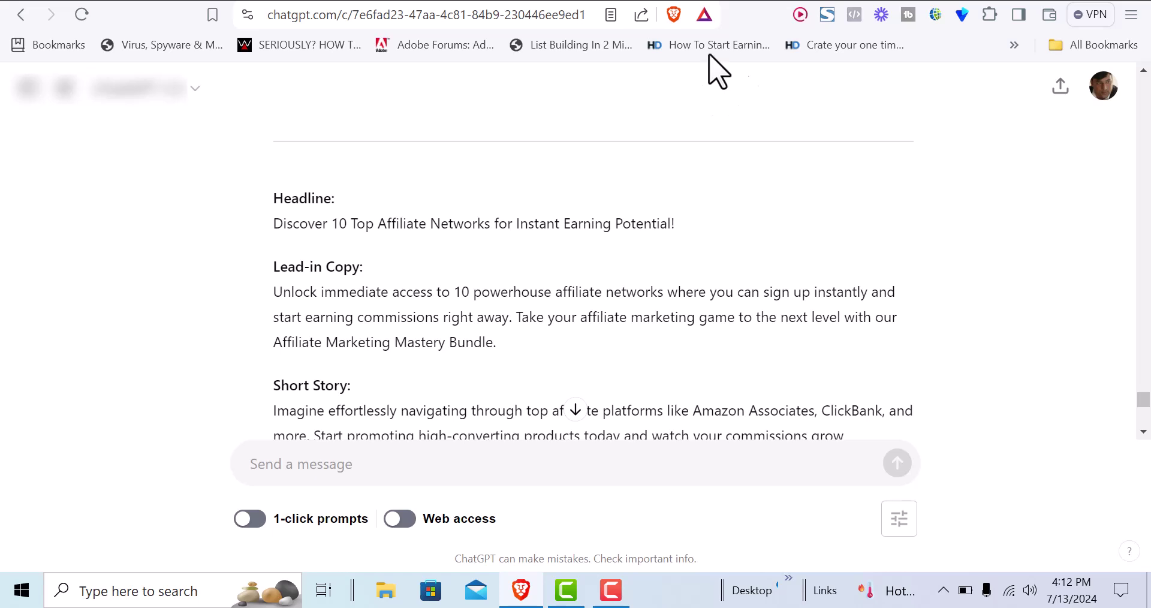
Switch back to Elementor, add a single-column section to the empty page and place a Heading widget in it
left_click(665, 1)
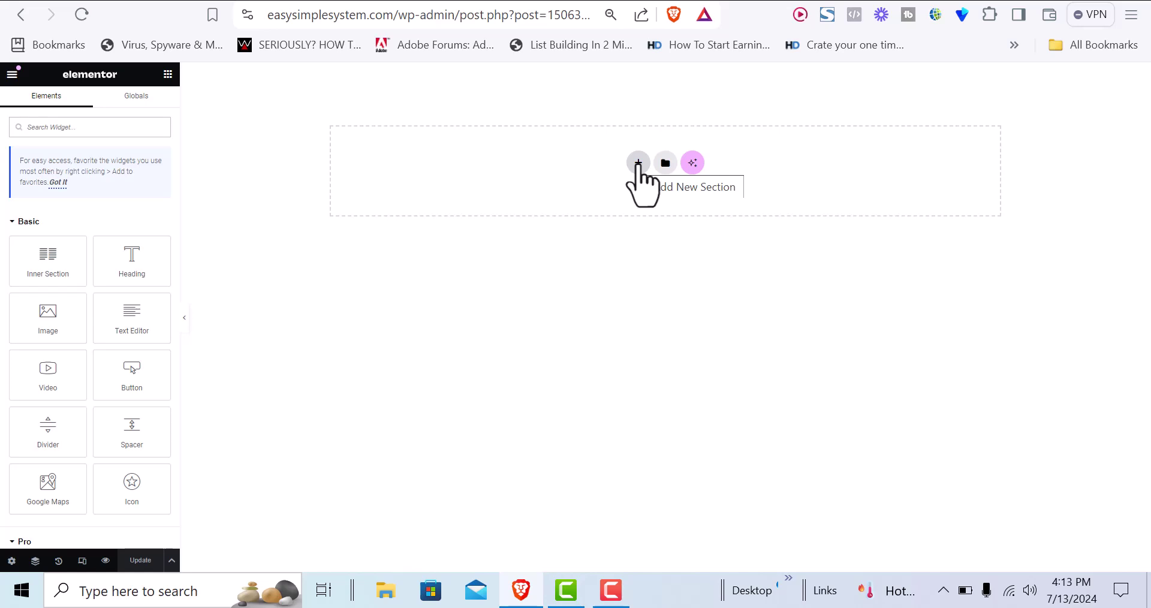
left_click(638, 163)
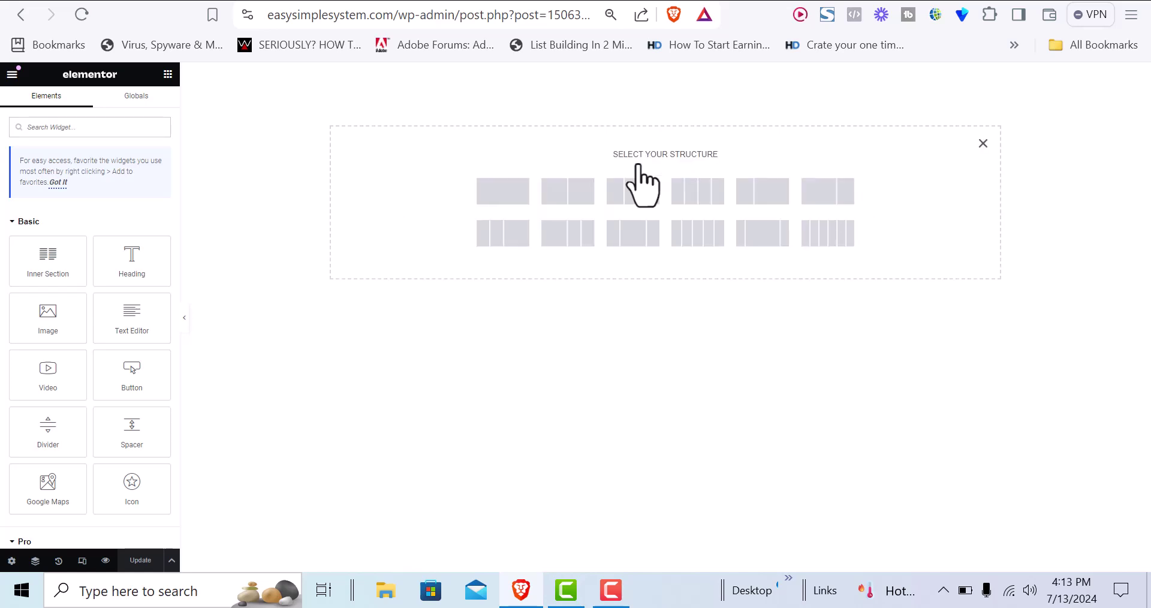
left_click(500, 195)
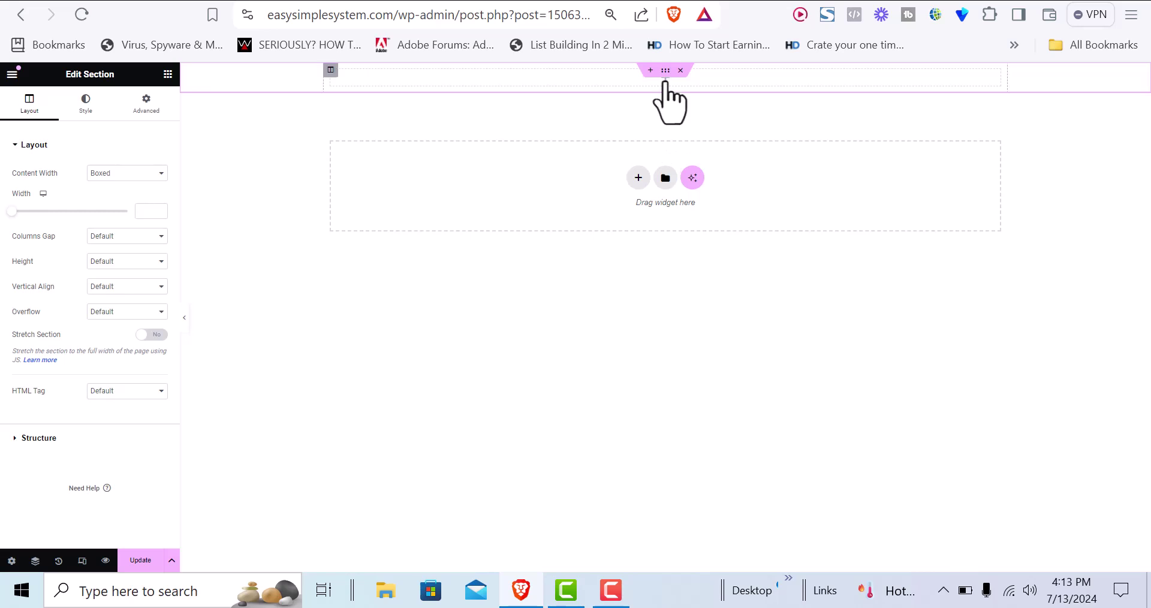
left_click(665, 89)
left_click_drag(131, 259, 619, 77)
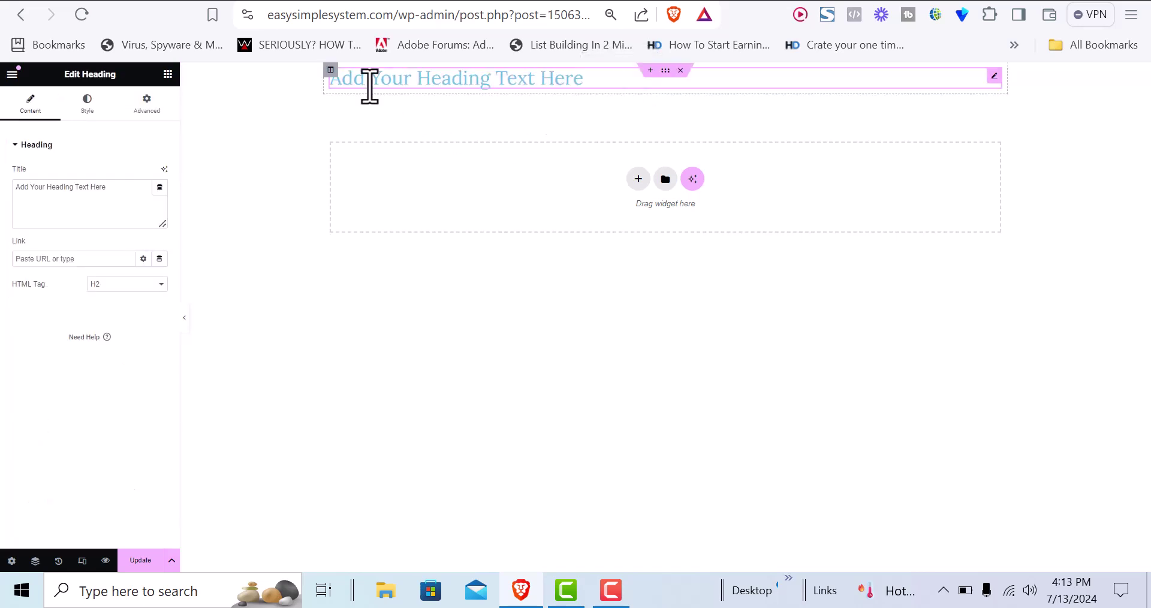
Center the heading and set its text color to black (#000000)
left_click(89, 110)
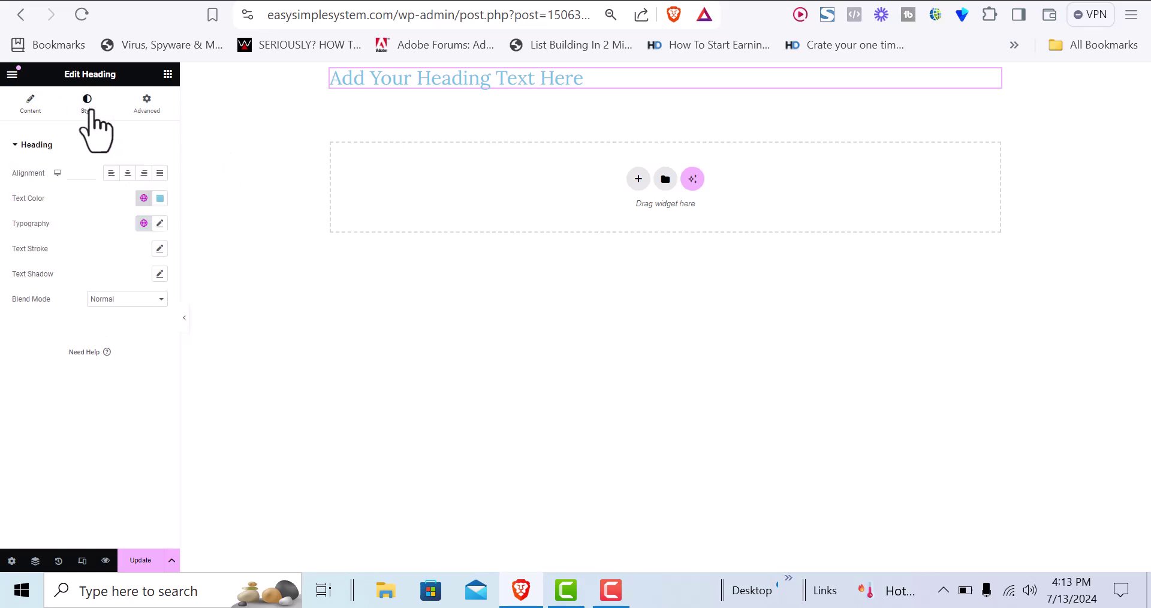
left_click(128, 174)
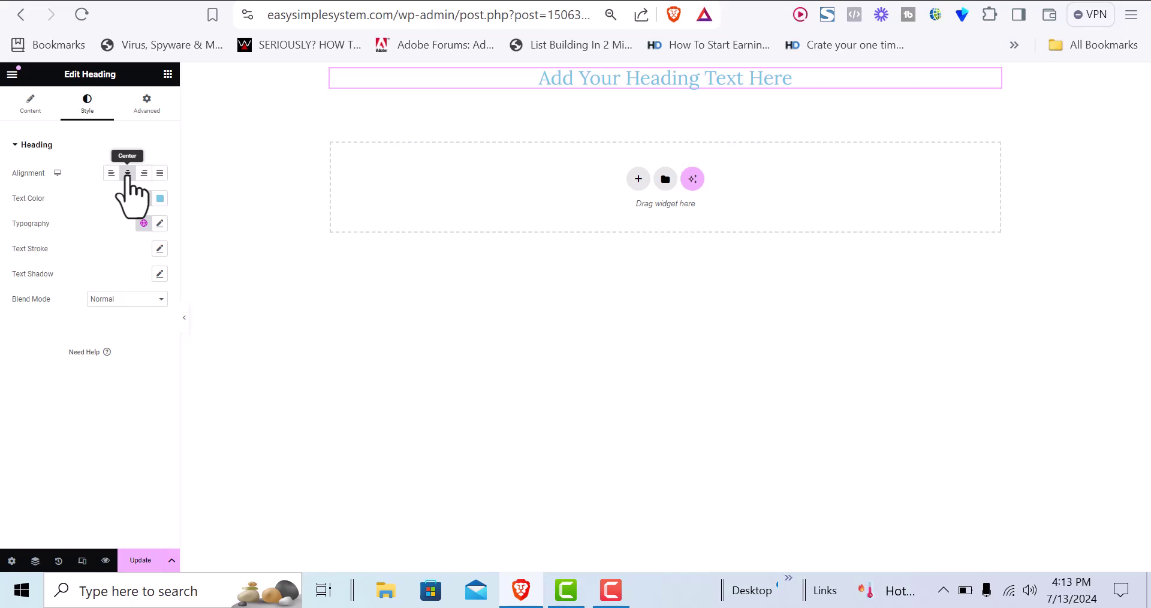
left_click(160, 198)
left_click_drag(159, 257, 83, 350)
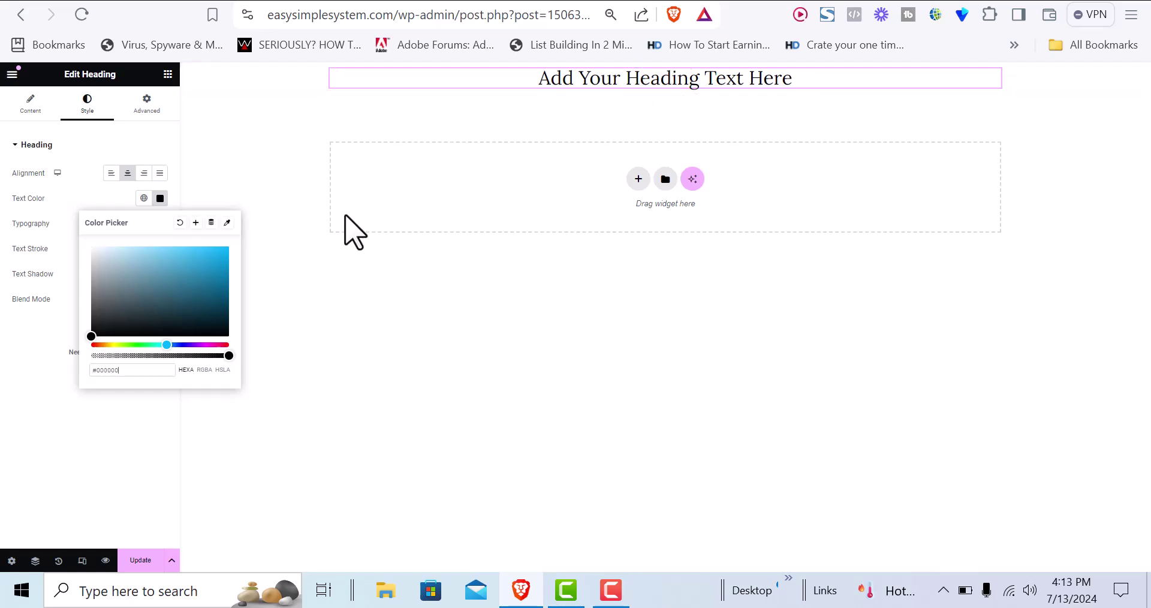
left_click(151, 143)
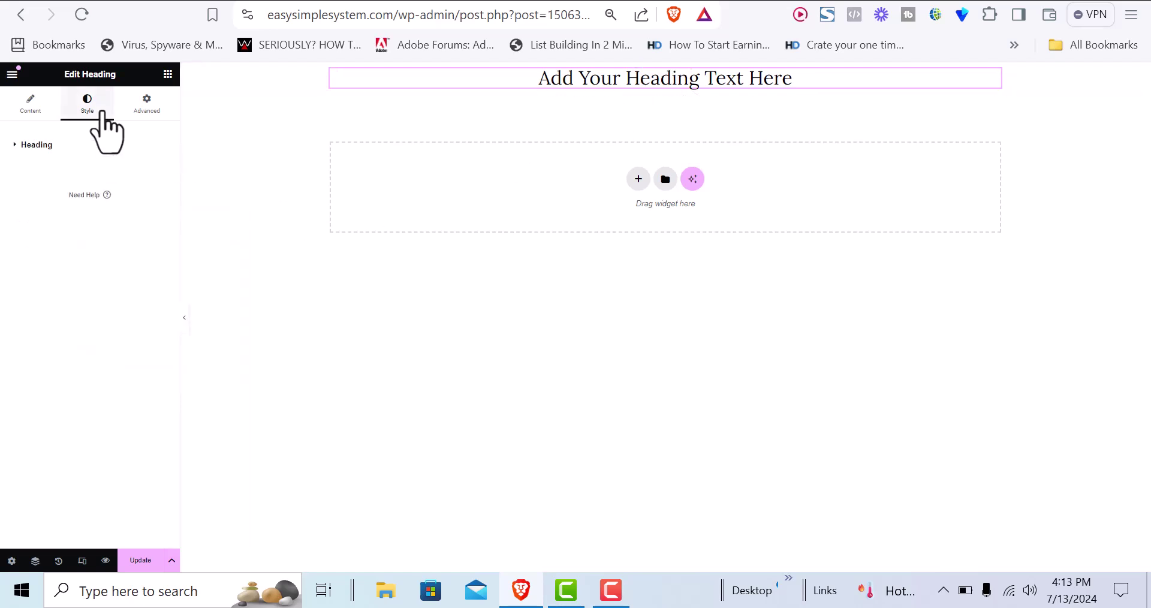
left_click(47, 111)
left_click(87, 111)
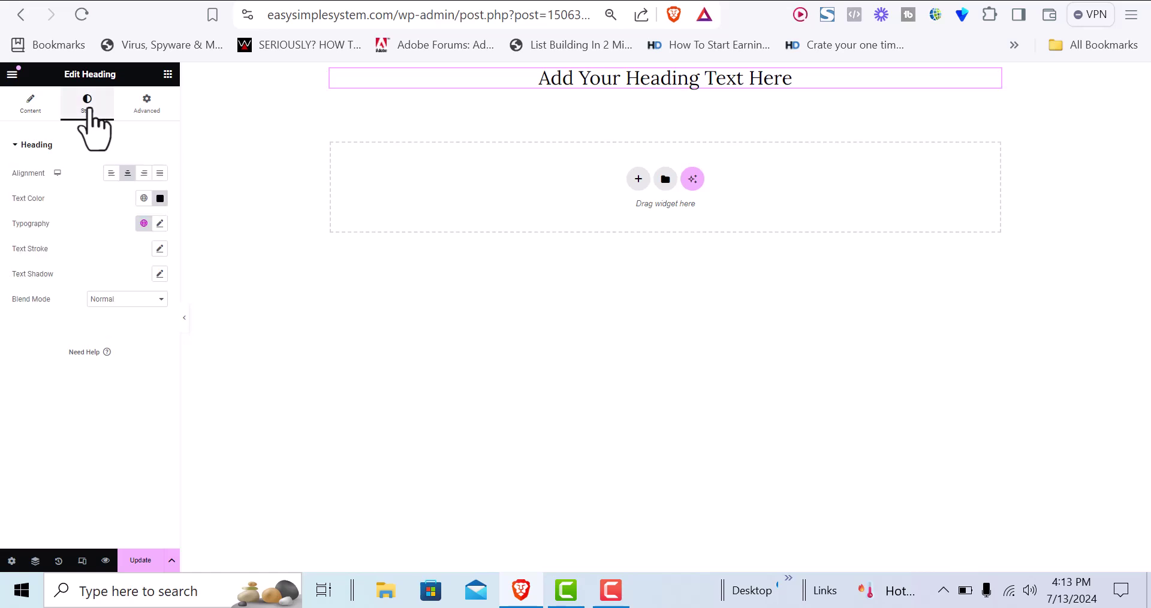
Set the heading's typography to 43 px and weight 700 (Bold), and update the page
left_click(159, 223)
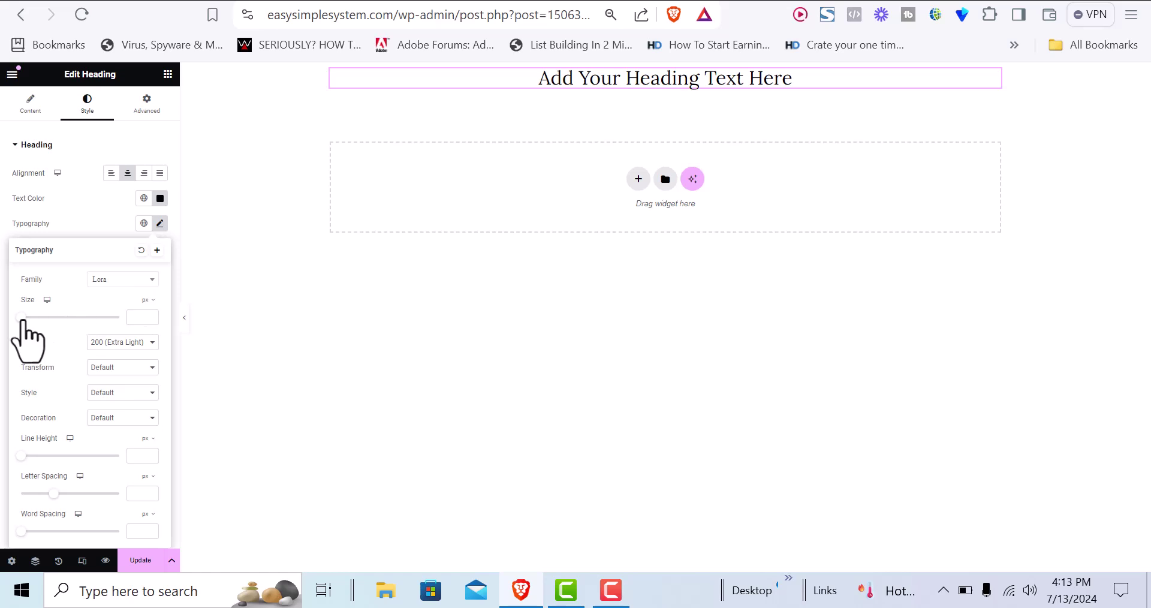
left_click_drag(21, 318, 41, 319)
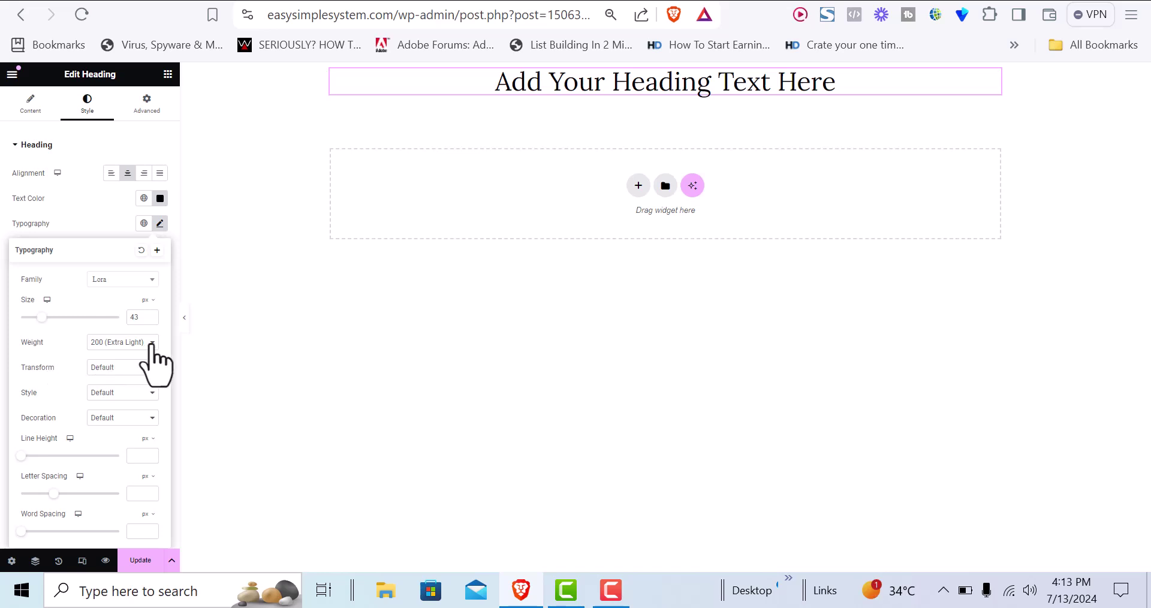
left_click(153, 346)
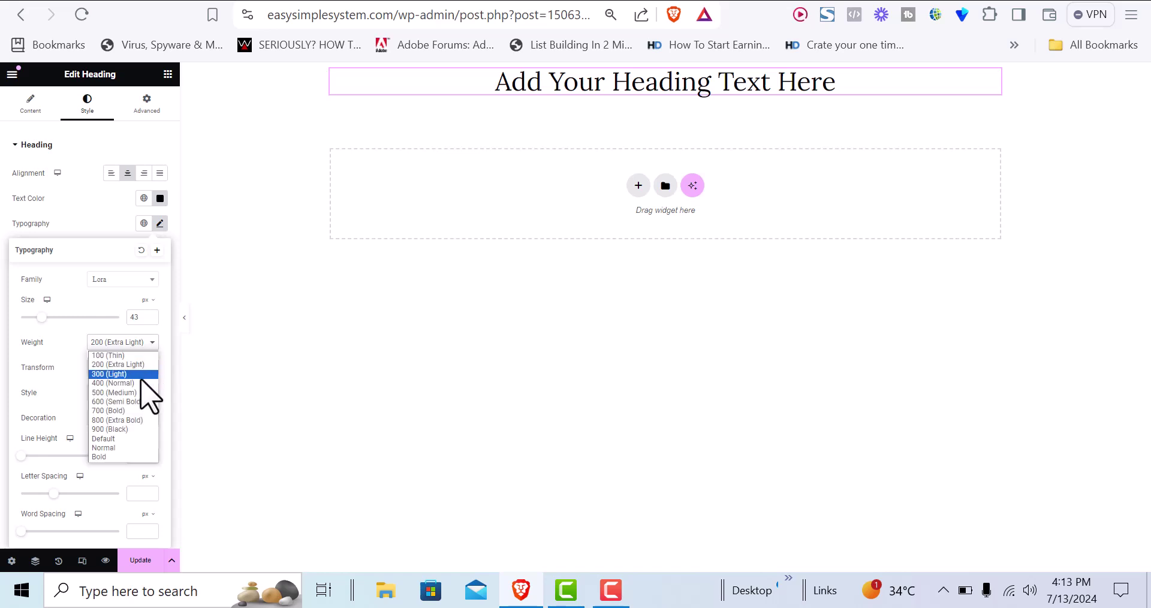
left_click(114, 410)
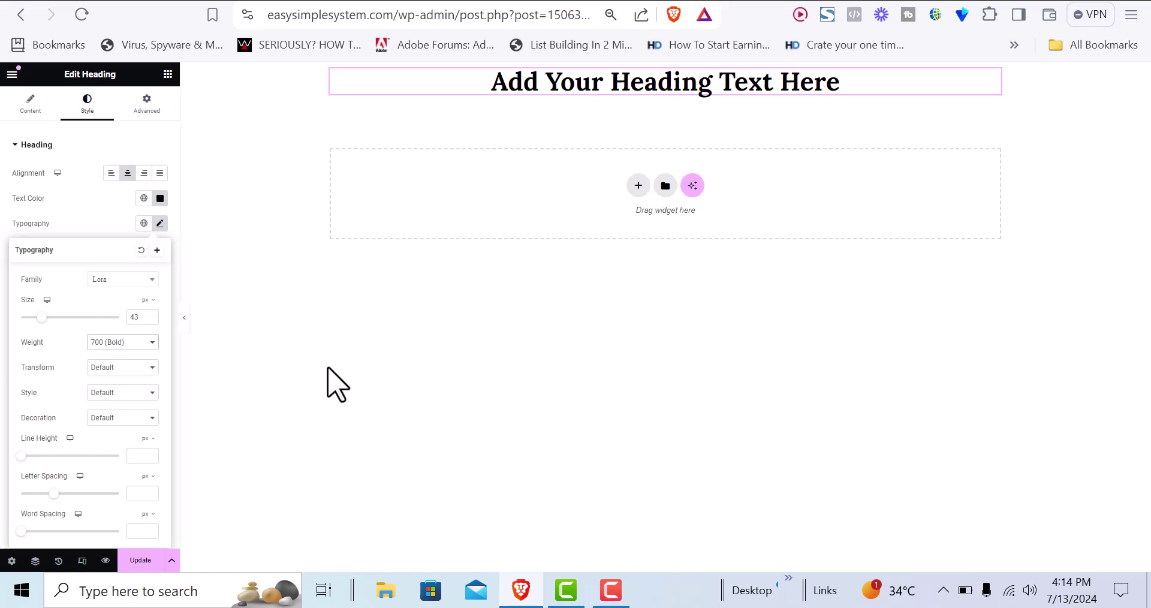
left_click(142, 561)
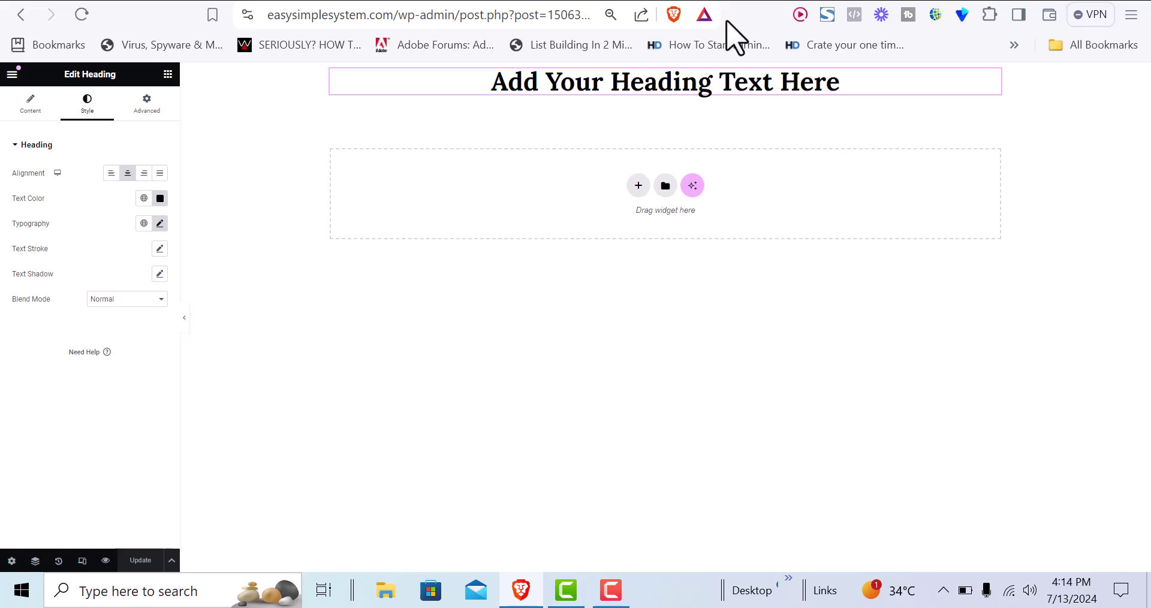
Switch to ChatGPT and copy the headline "Discover 10 Top Affiliate Networks for Instant Earning Potential!"
left_click(737, 9)
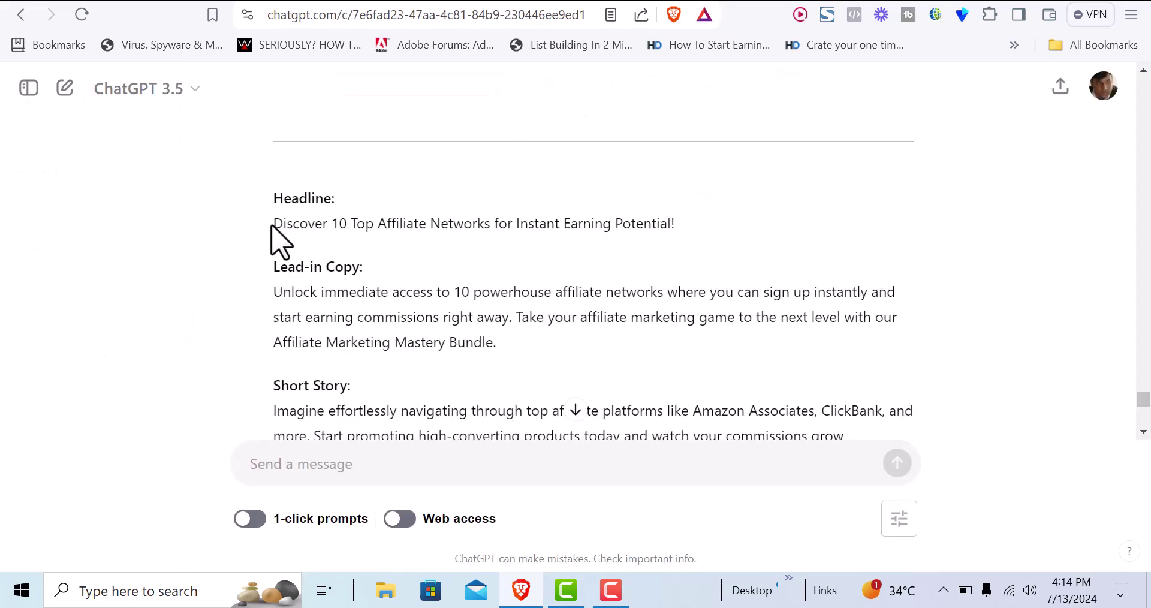
left_click_drag(279, 225, 703, 239)
key("ctrl+c")
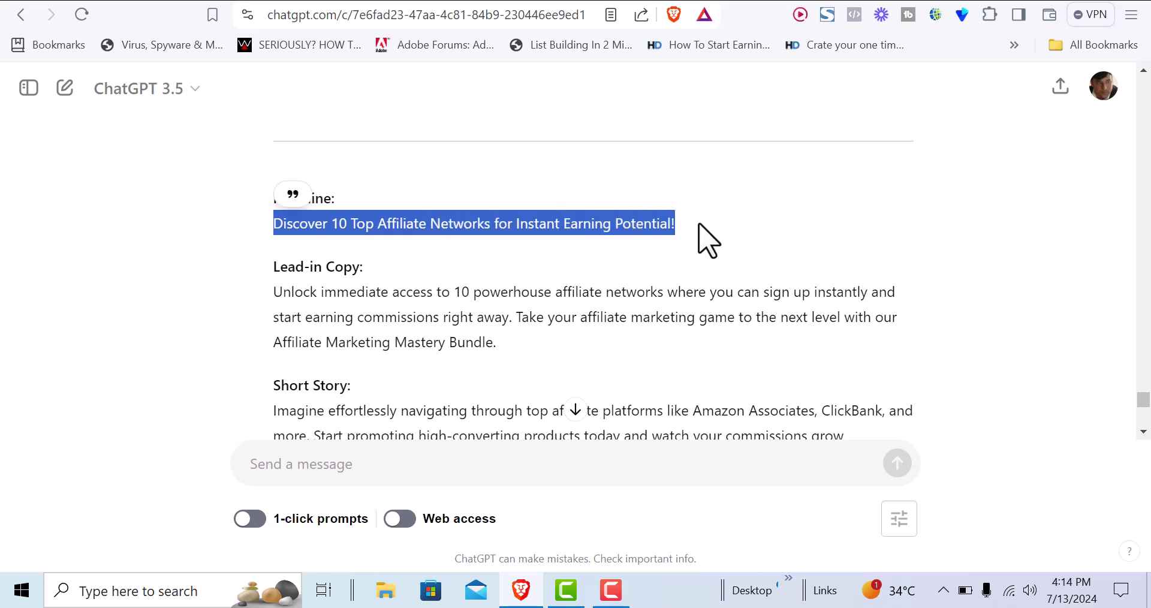
Switch back to Elementor and replace the heading's title with the copied headline "Discover 10 Top Affiliate Networks for Instant Earning Potential!"
left_click(671, 2)
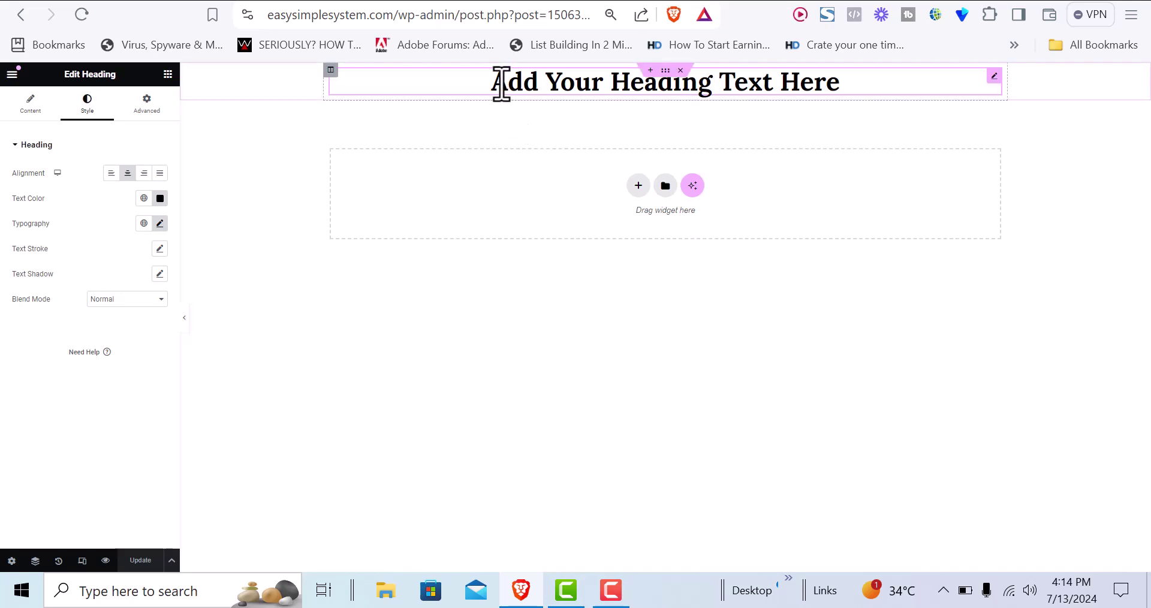
left_click(500, 84)
left_click_drag(500, 84, 749, 80)
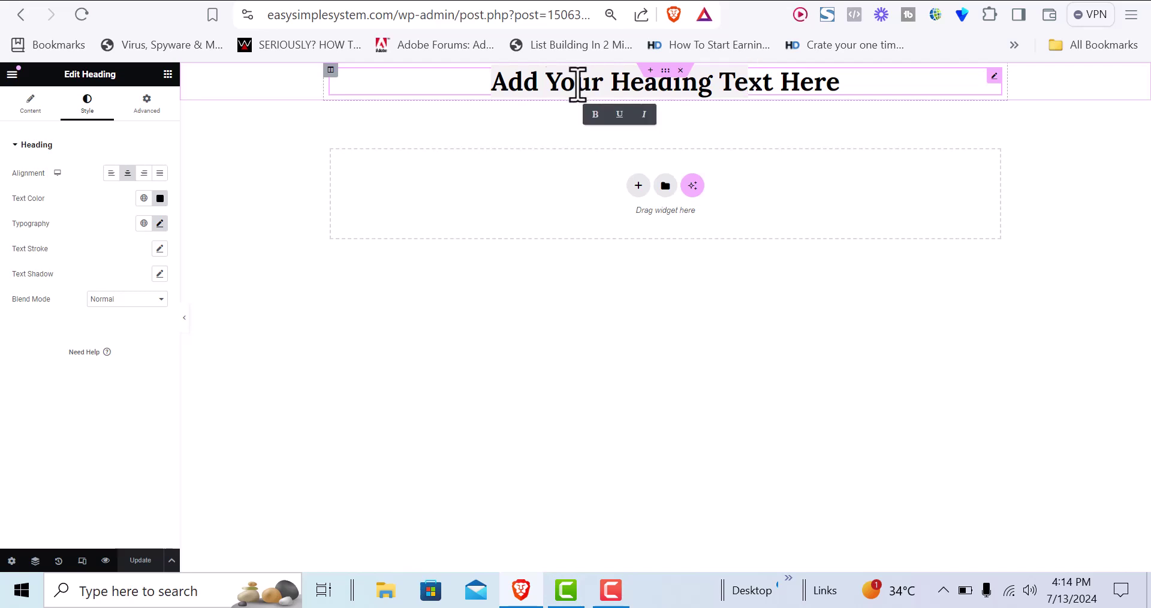
left_click(537, 79)
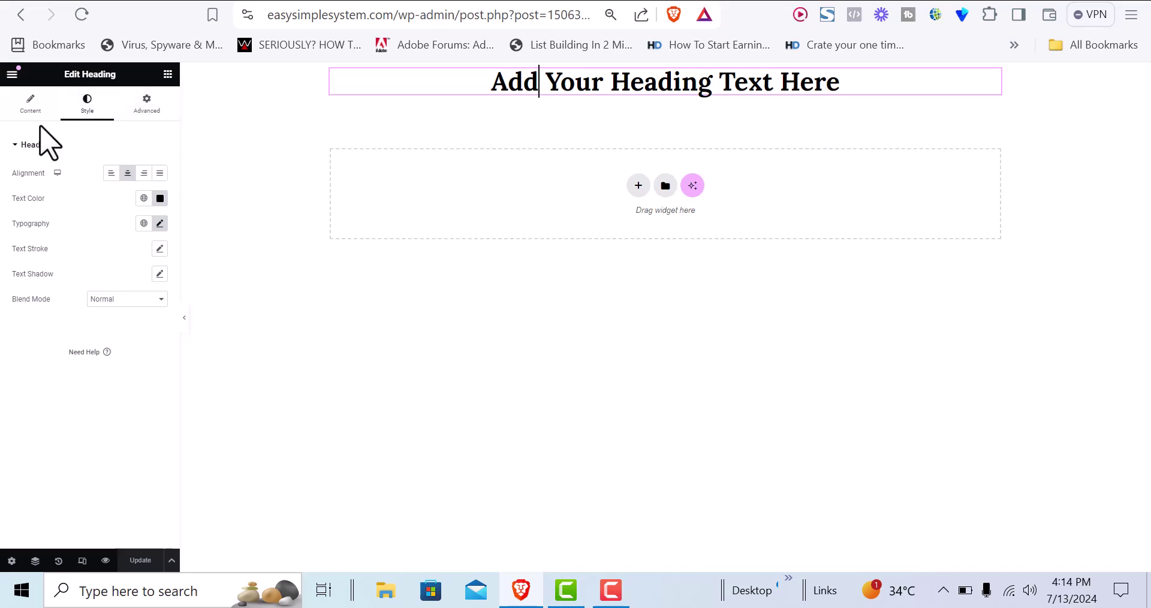
left_click(31, 111)
left_click(119, 197)
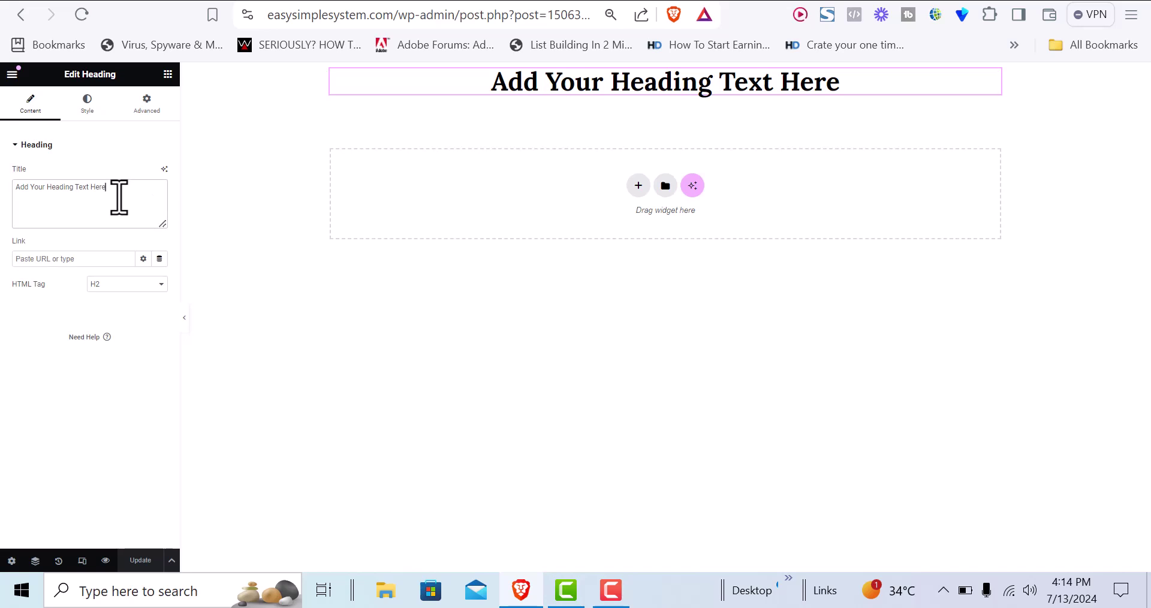
key("ctrl+a")
key("ctrl+v")
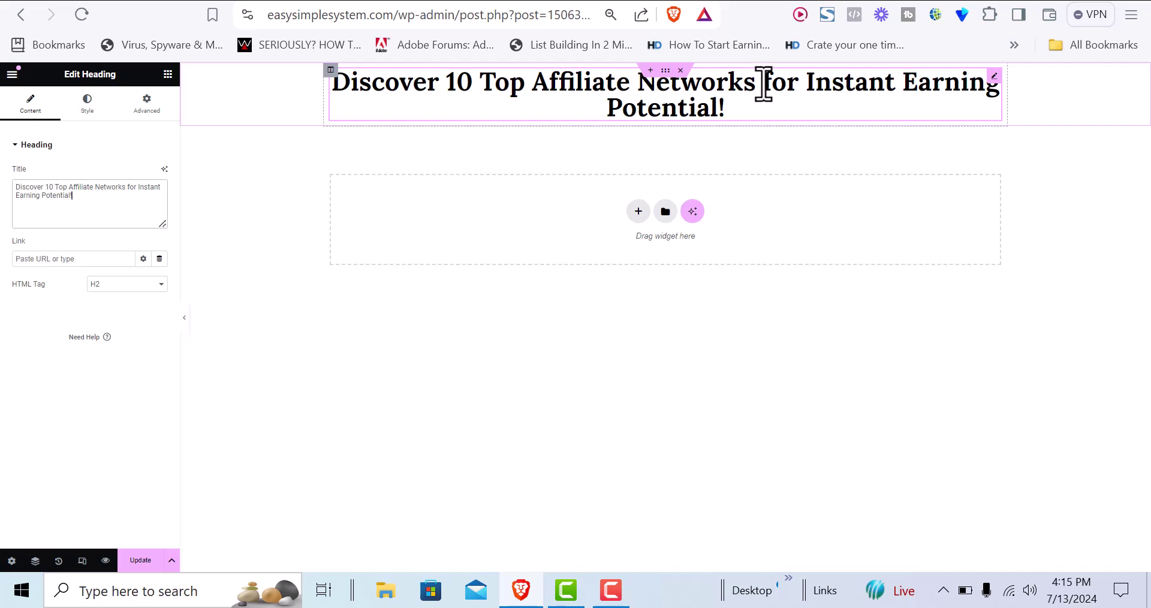
Insert a <br> line break after "Networks" in the heading's title and update the page
left_click(102, 200)
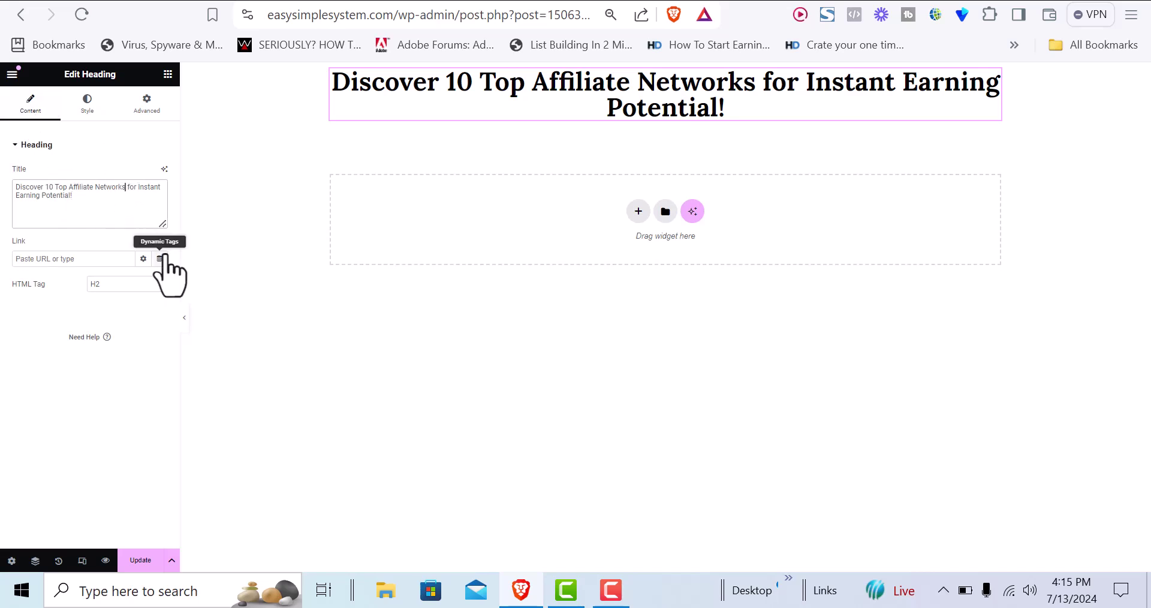
type("< ")
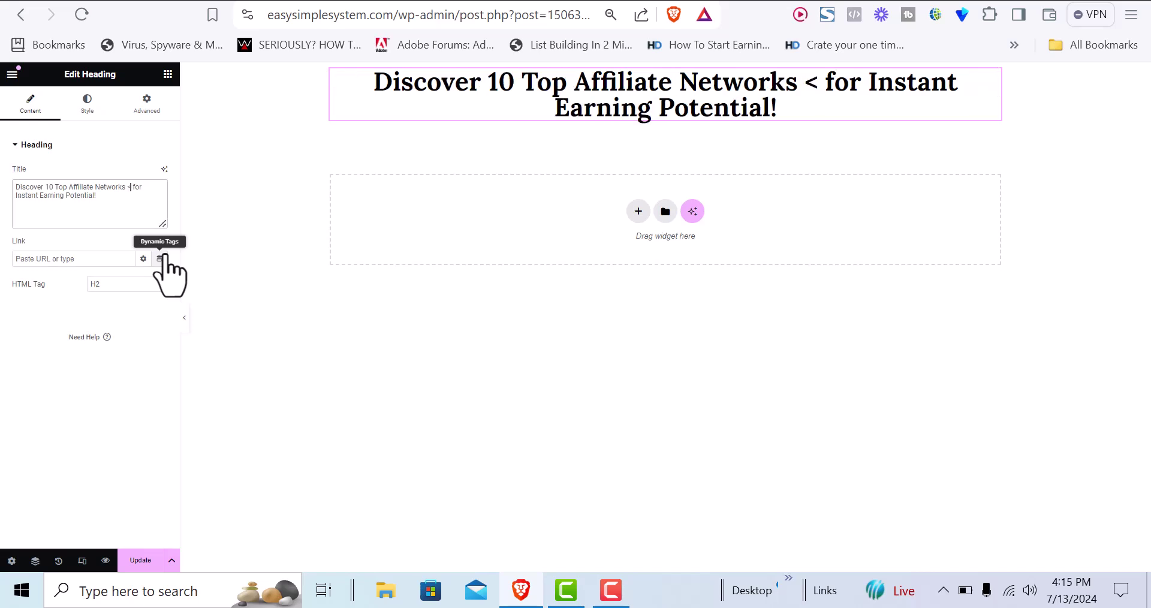
type("br")
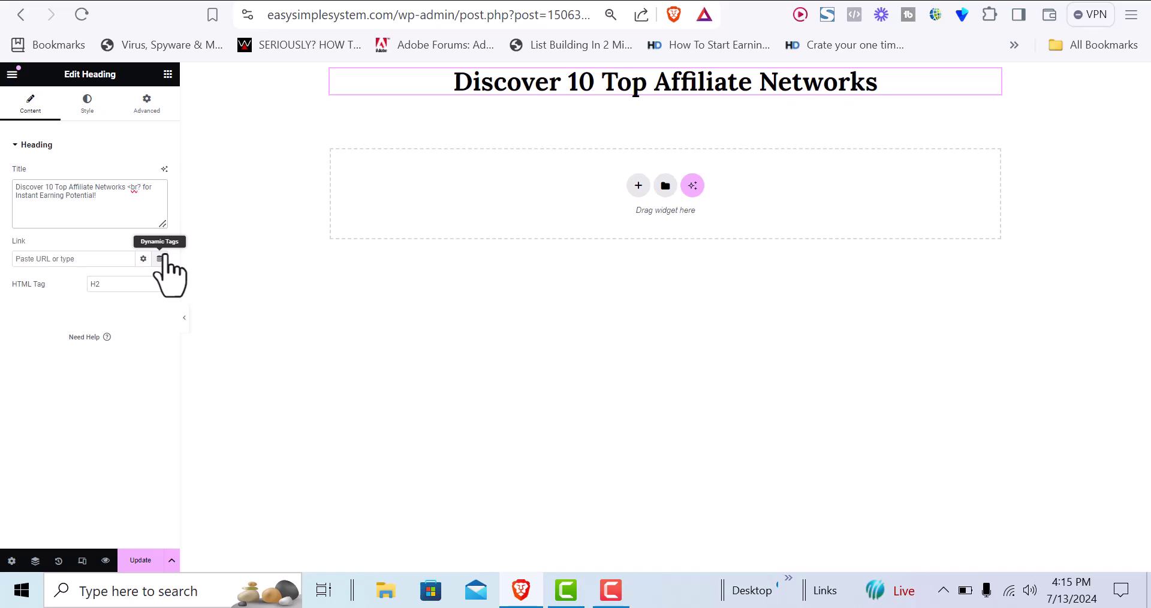
type(">")
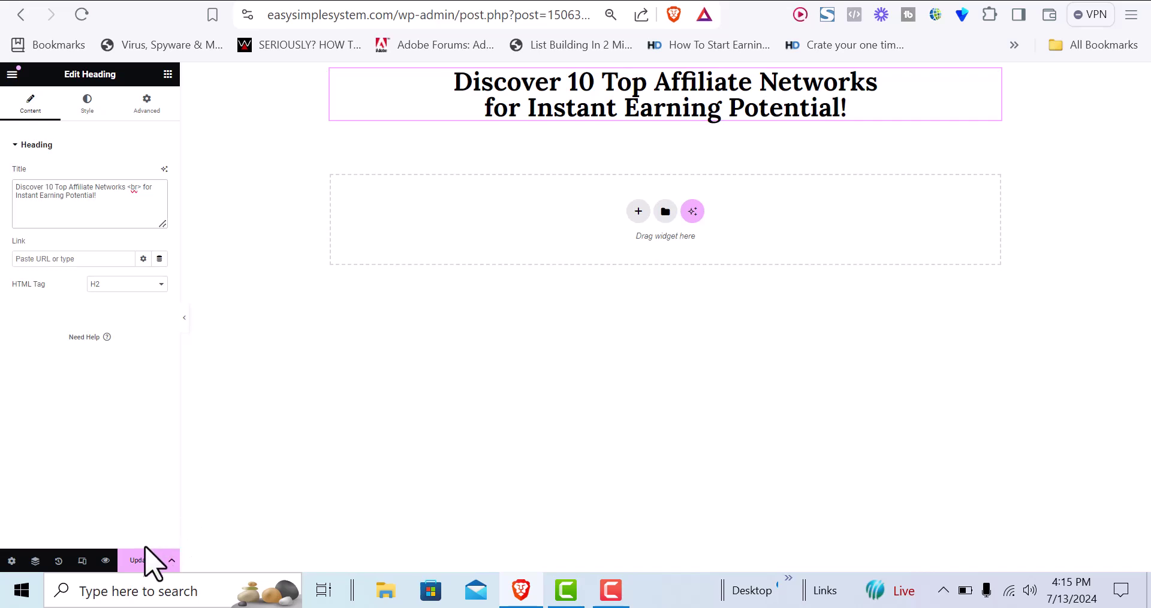
left_click(144, 560)
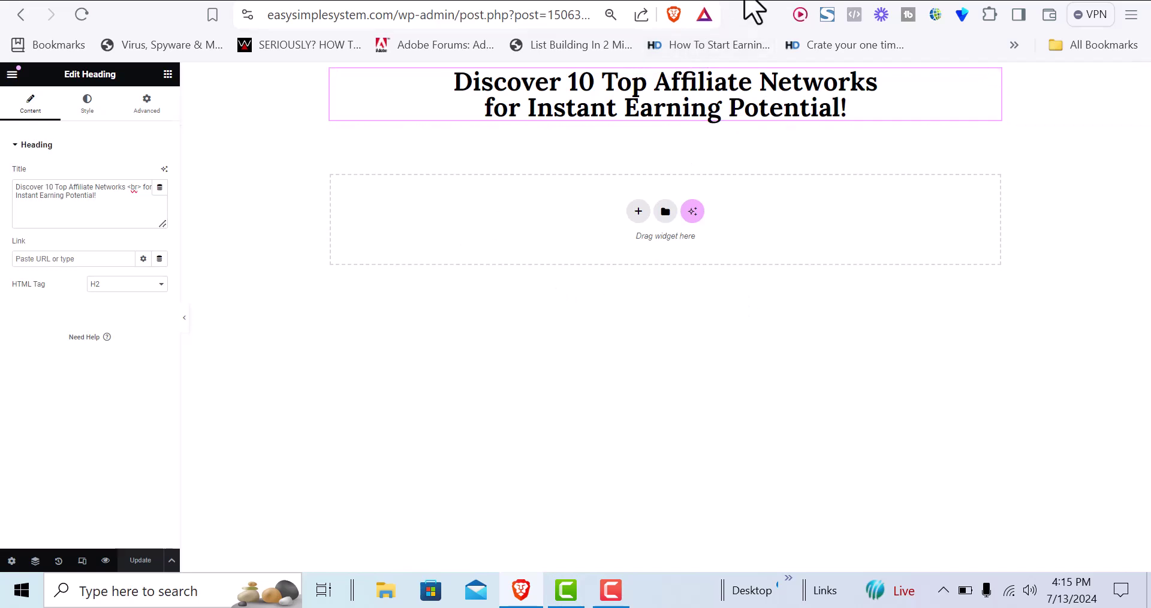
Add a single-column section below the headline and place a Text Editor widget in it
left_click(744, 0)
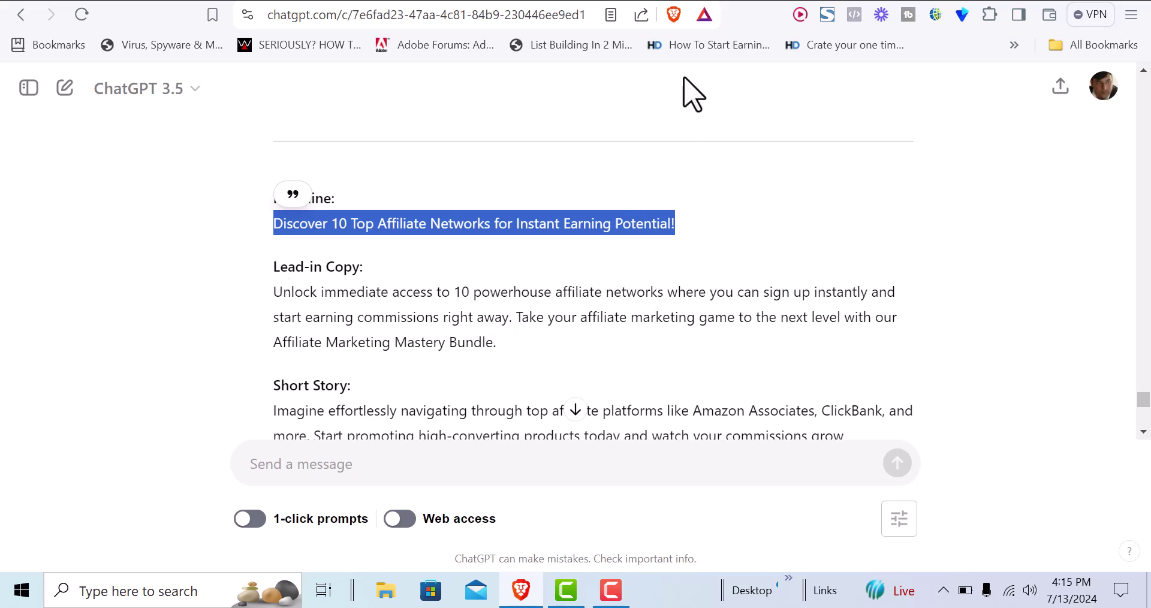
left_click(677, 2)
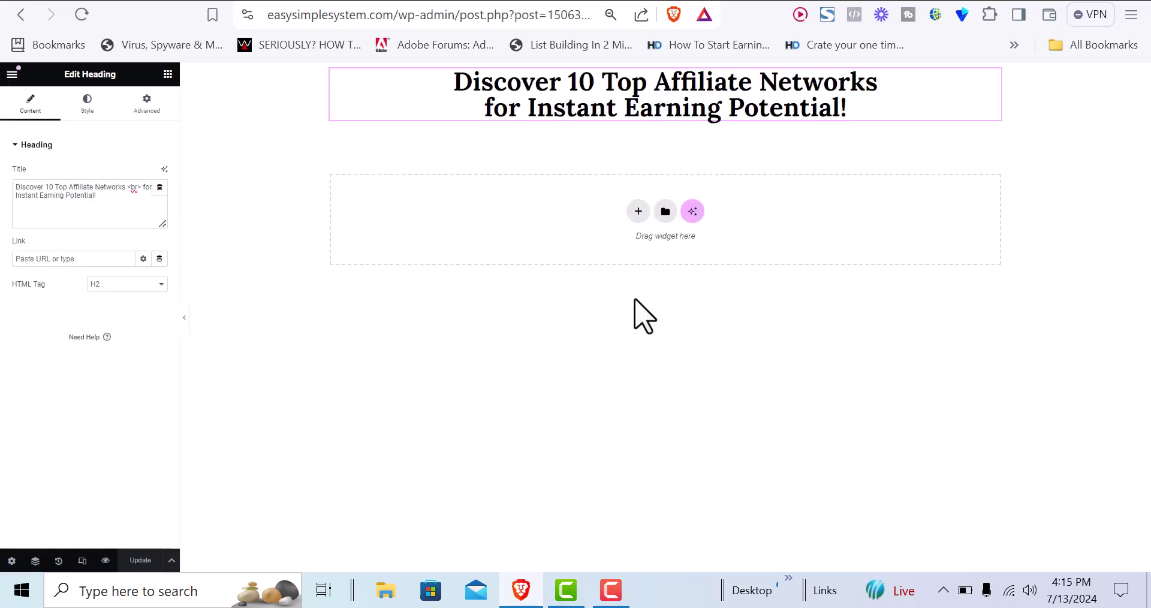
left_click(638, 211)
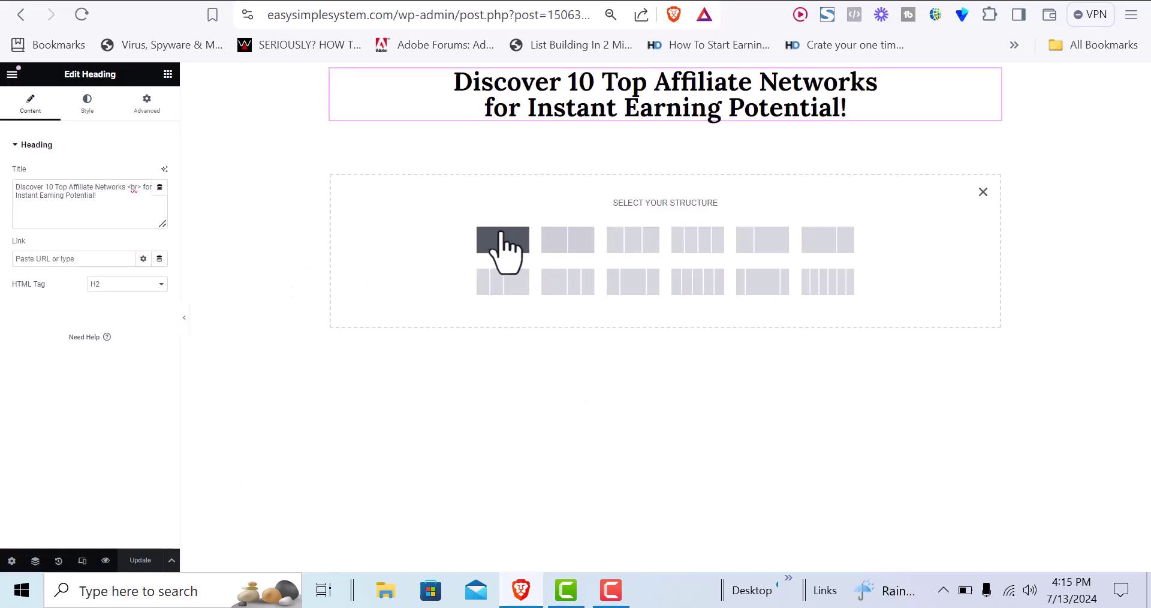
left_click(501, 238)
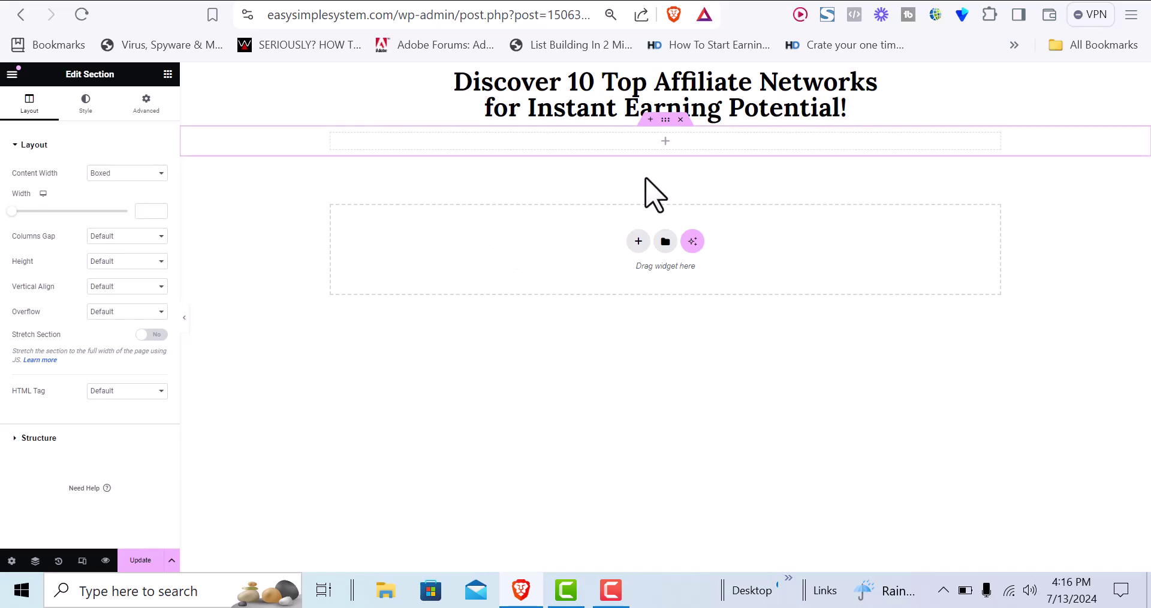
left_click(665, 142)
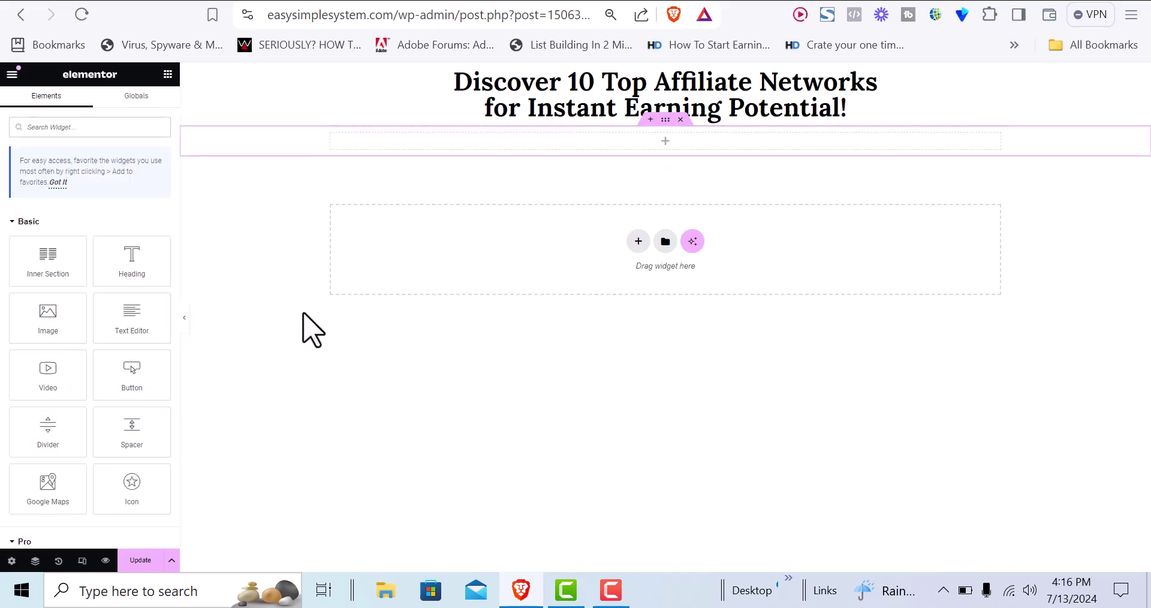
left_click_drag(131, 327, 642, 144)
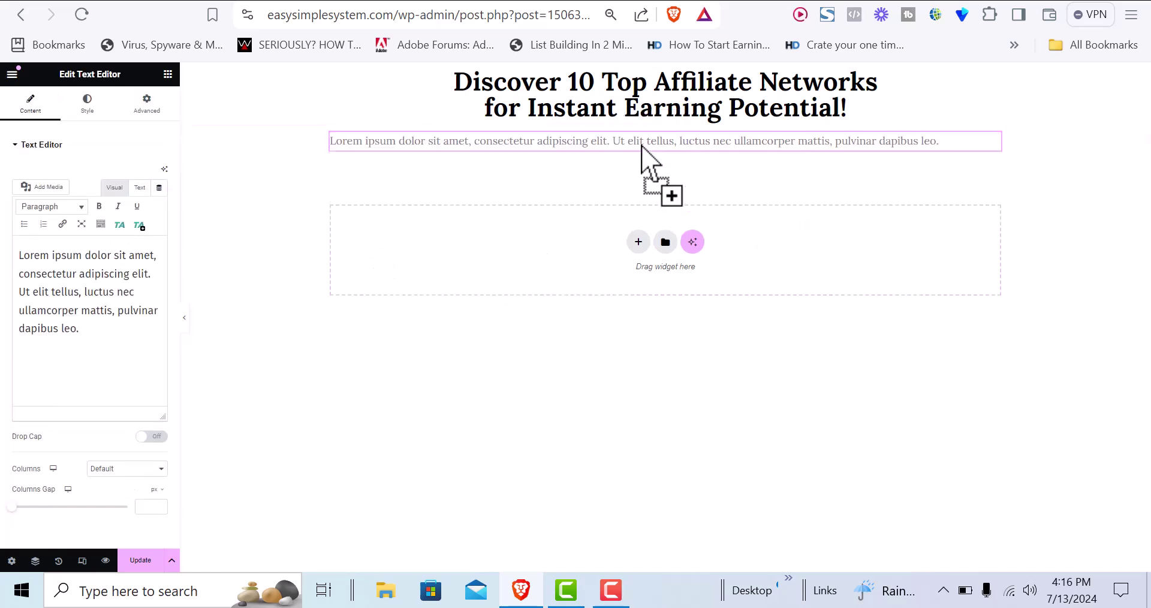
Set the text widget's color to black (#000000) and its font size to 36 px, and update the page
left_click(88, 108)
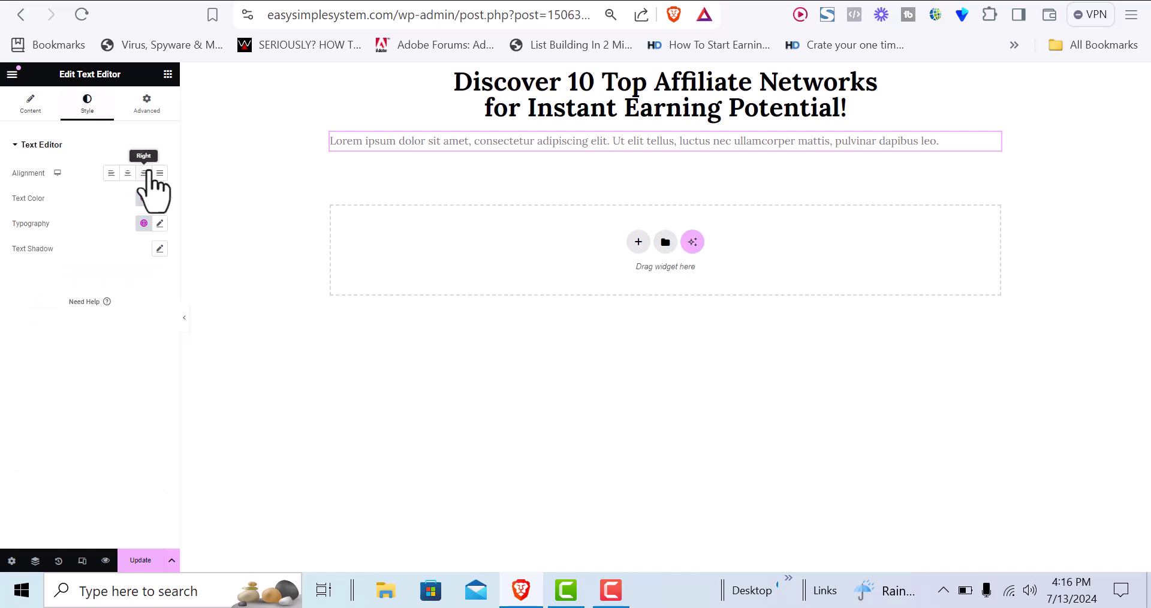
left_click(159, 198)
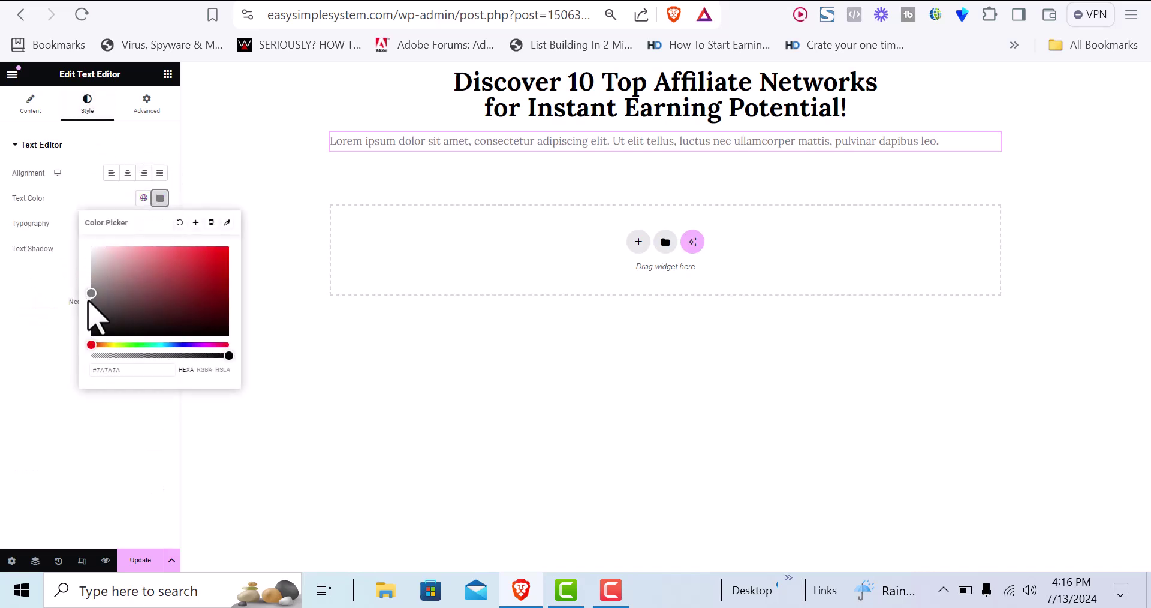
left_click_drag(90, 294, 93, 336)
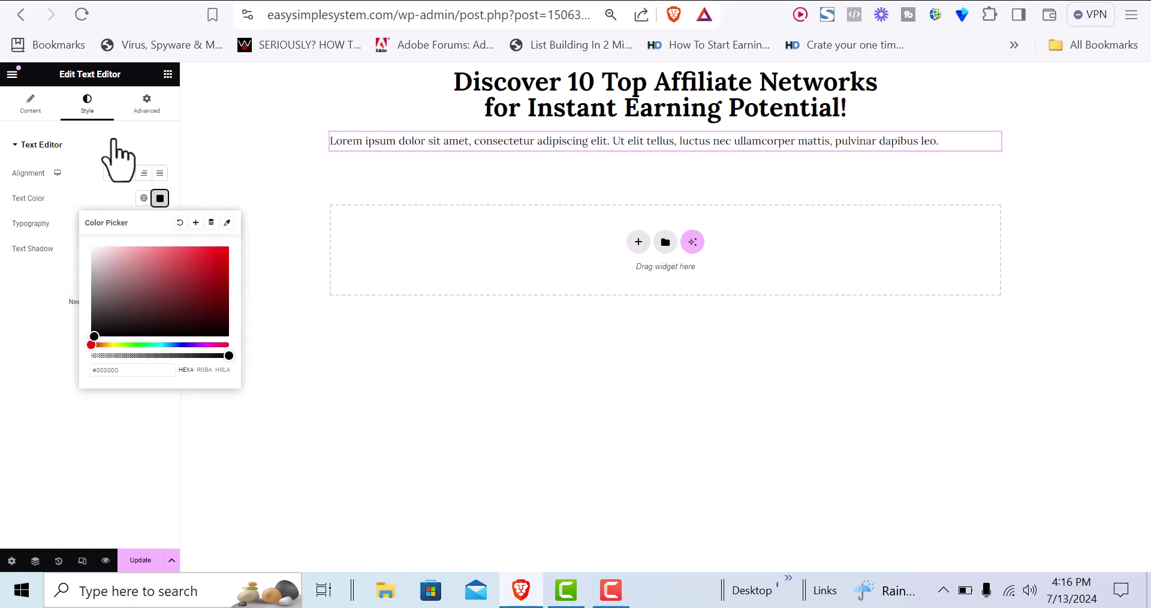
left_click(46, 343)
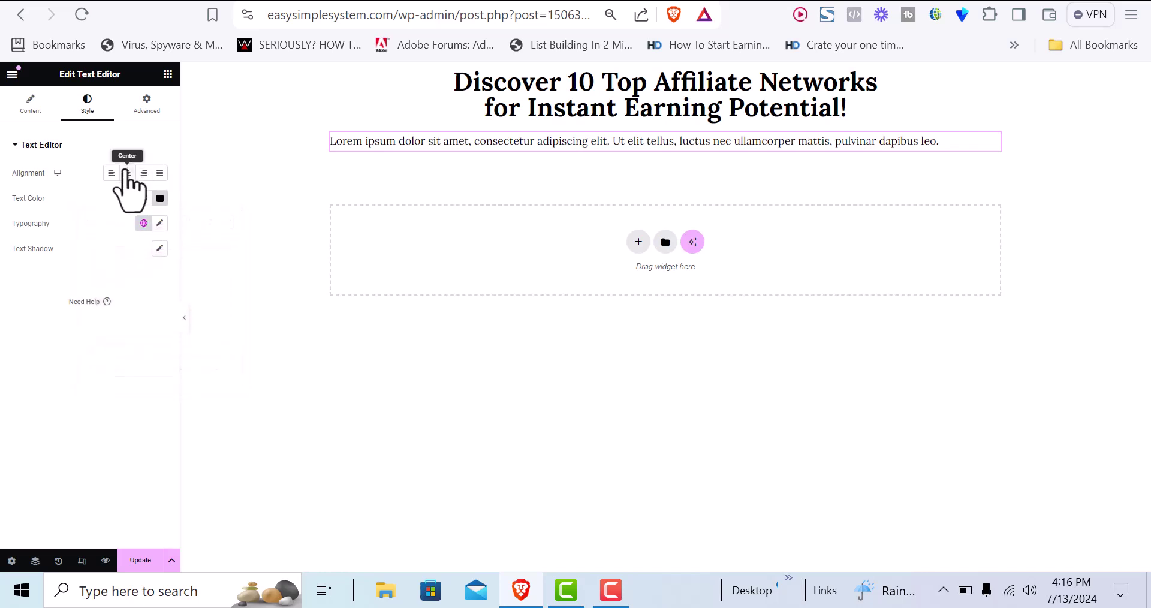
left_click(160, 222)
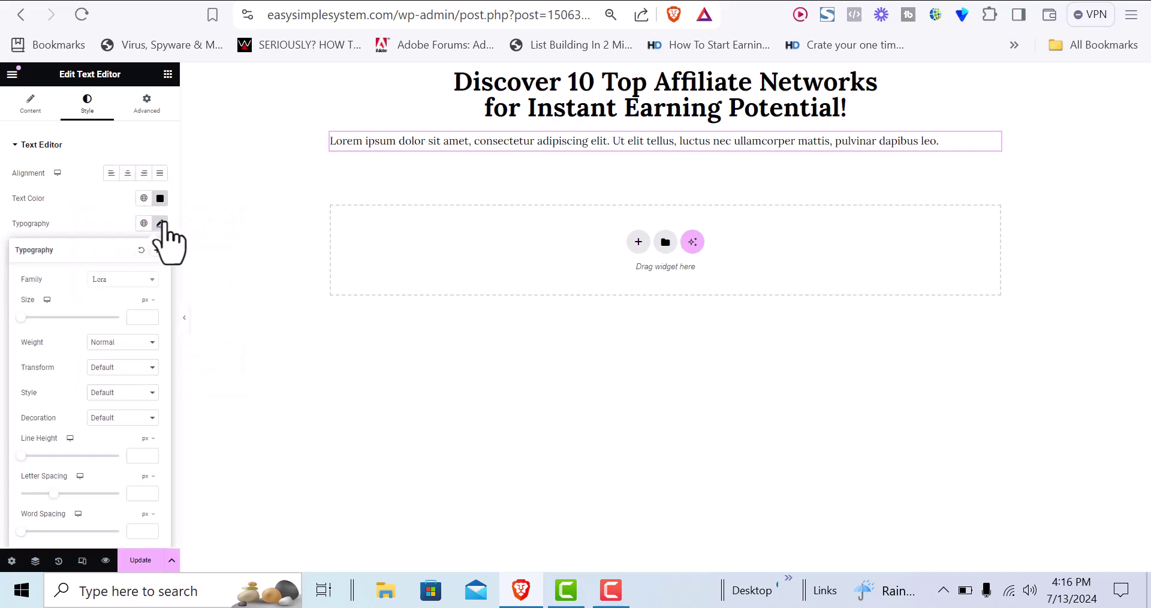
left_click_drag(21, 322, 37, 322)
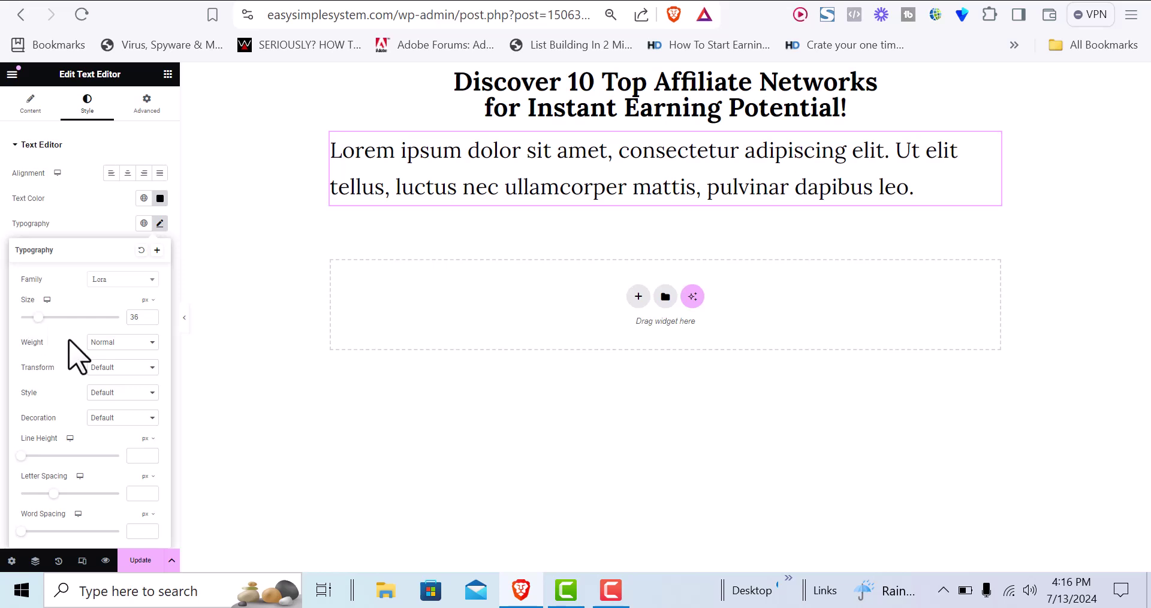
left_click(144, 561)
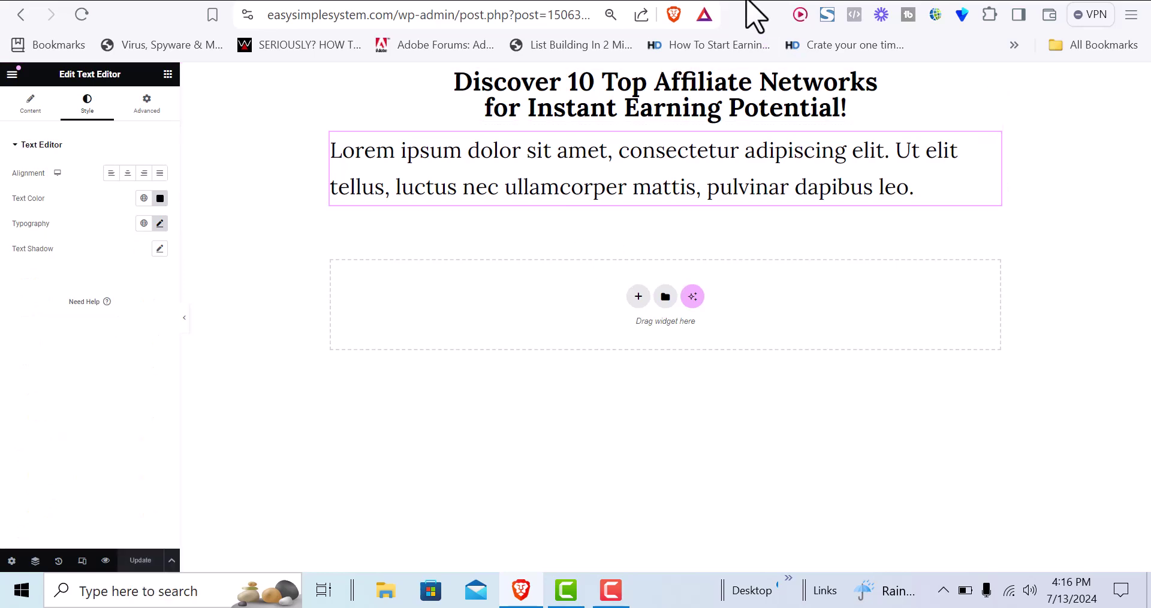
Switch to ChatGPT and copy the Lead-in Copy paragraph starting "Unlock immediate access to 10 powerhouse affiliate networks"
key("ctrl+Tab")
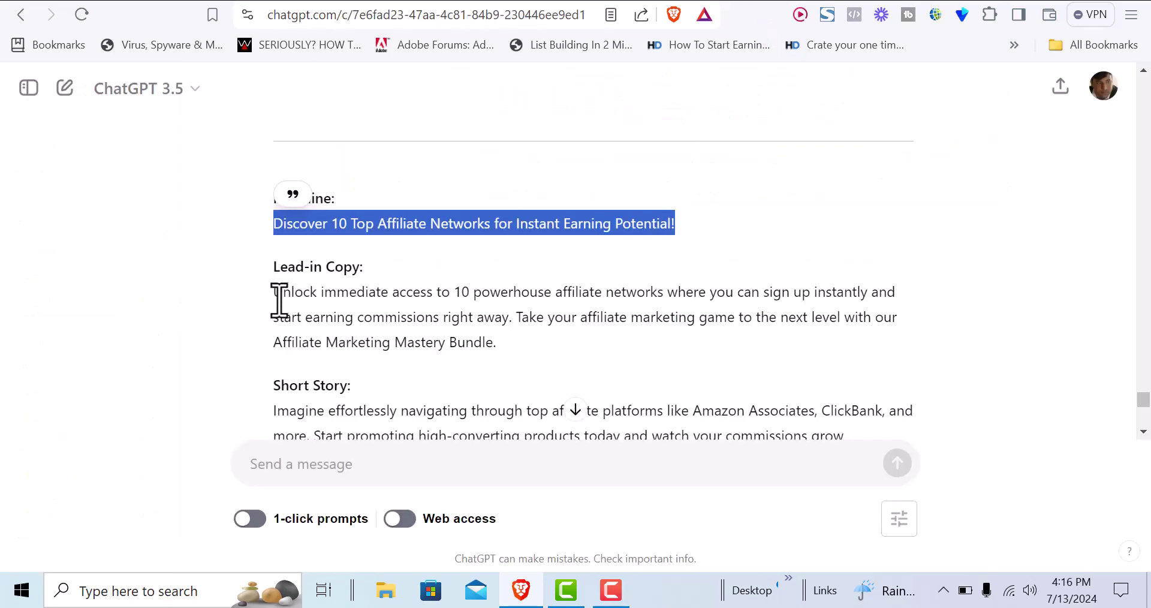
left_click_drag(274, 293, 525, 352)
key("ctrl+c")
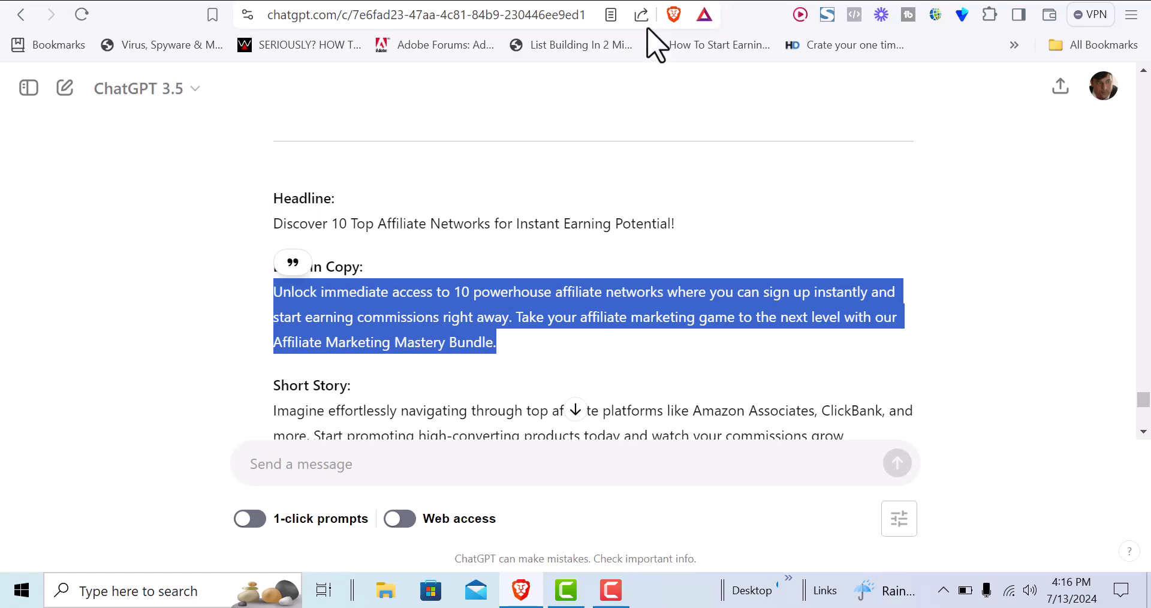
In Elementor, replace the placeholder text with the copied lead-in, start "Take your affiliate marketing game" on a new line, and update the page
key("ctrl+Tab")
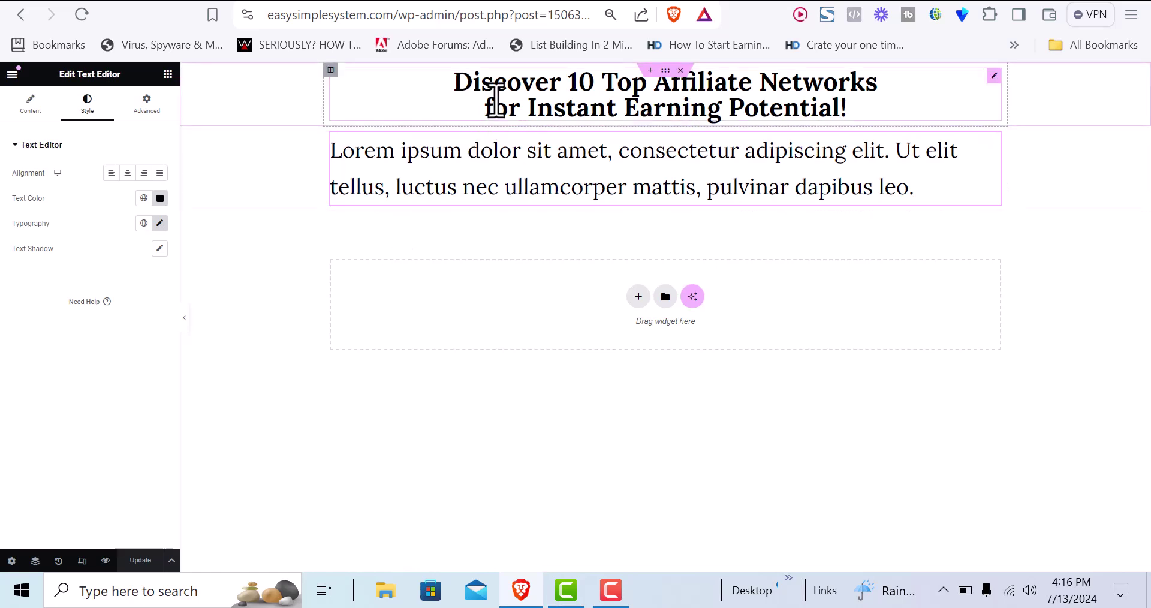
triple_click(425, 175)
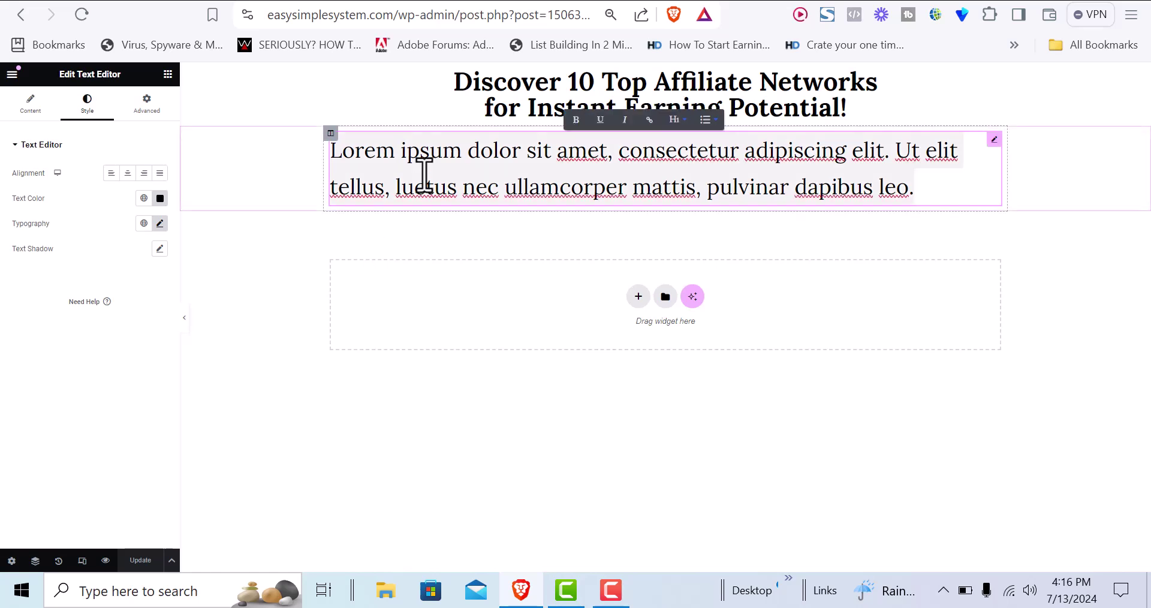
key("ctrl+v")
type(".")
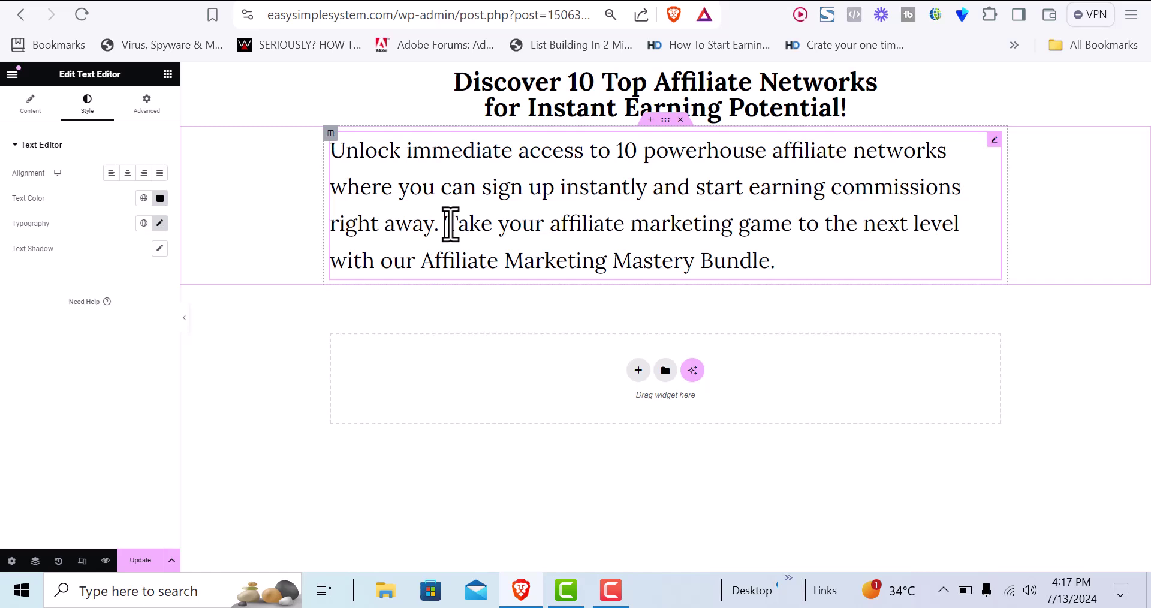
key("Return")
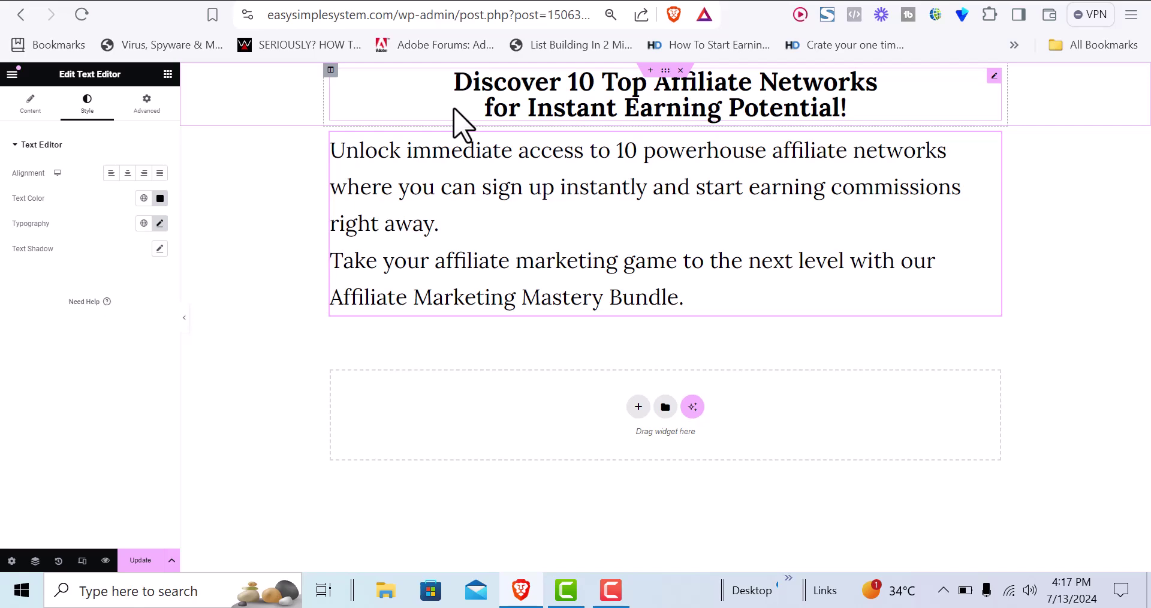
left_click(136, 562)
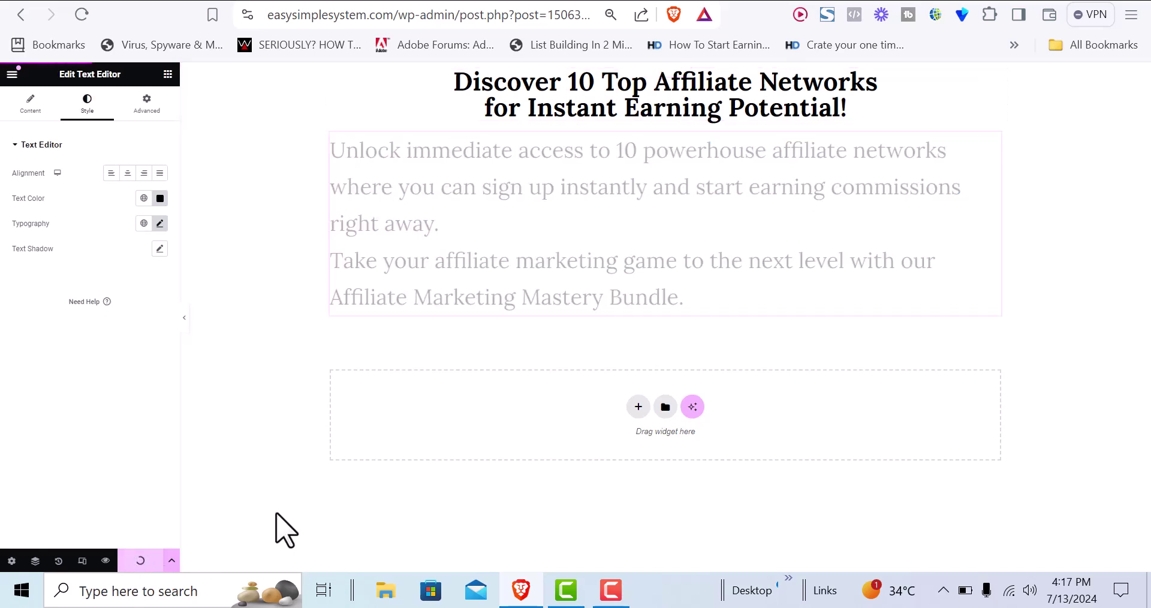
Check the Short Story copy in ChatGPT, and duplicate the lead-in text section in Elementor
left_click(745, 7)
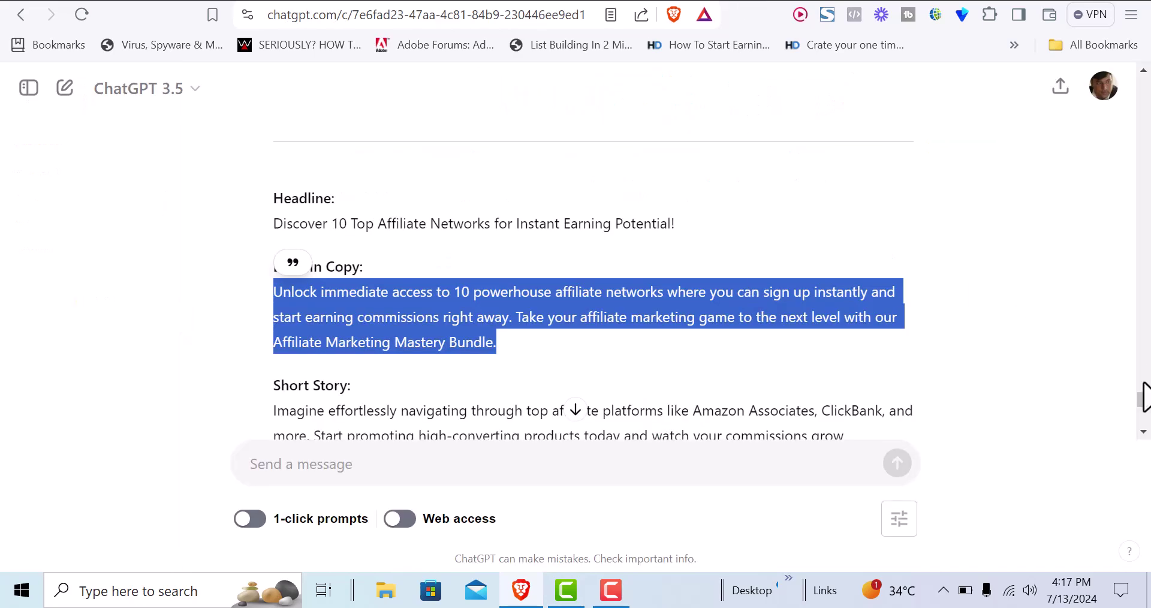
left_click(1143, 432)
left_click_drag(1142, 433, 1143, 433)
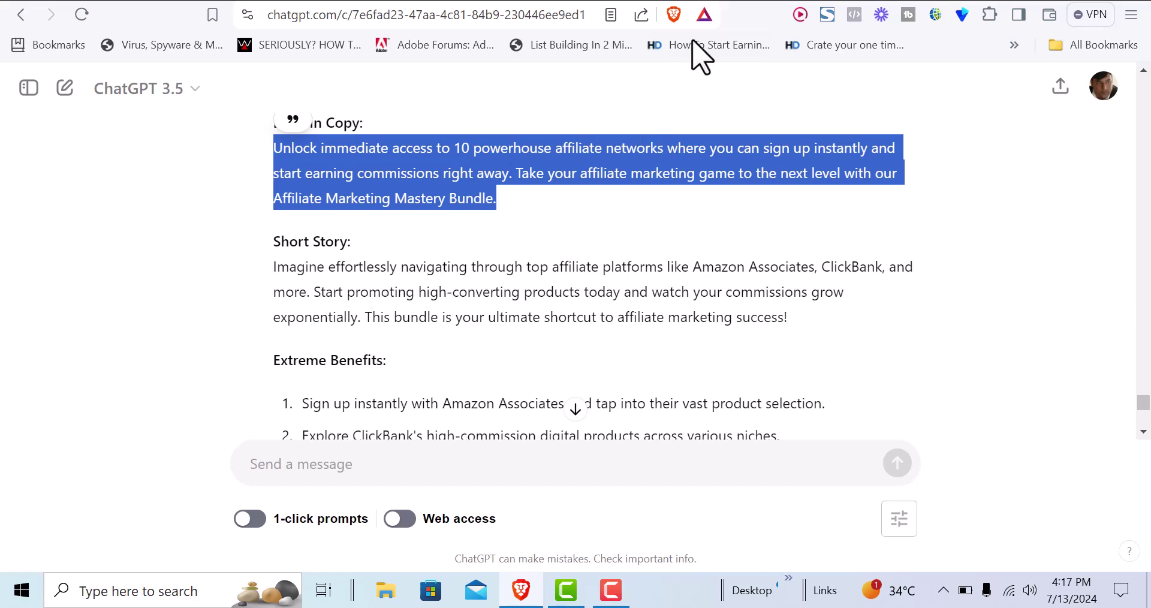
left_click(669, 5)
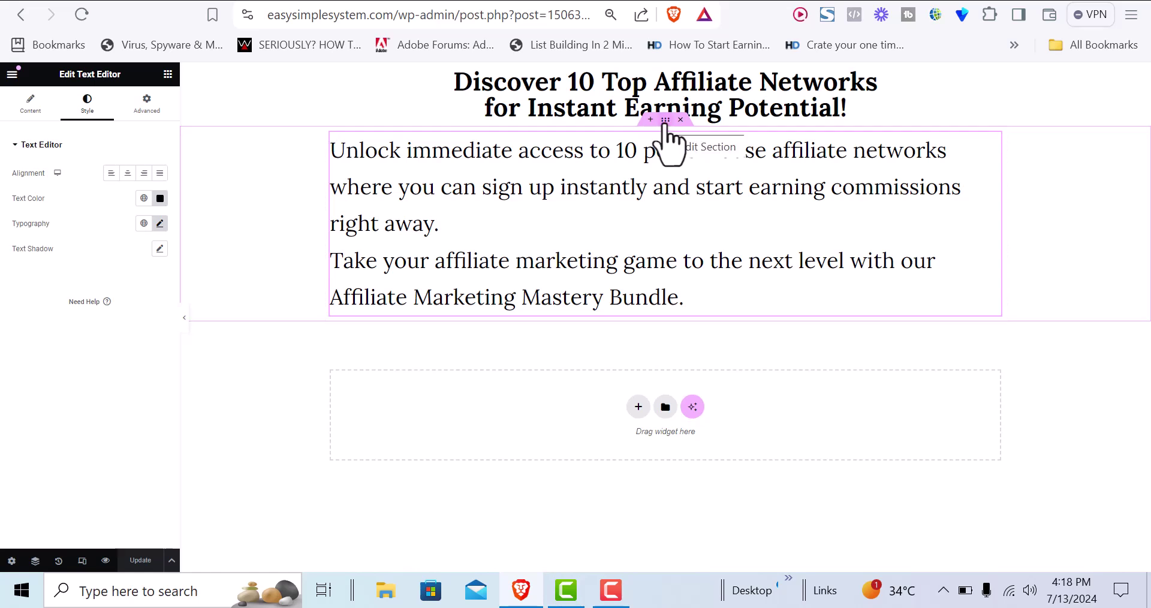
left_click(665, 120)
right_click(665, 120)
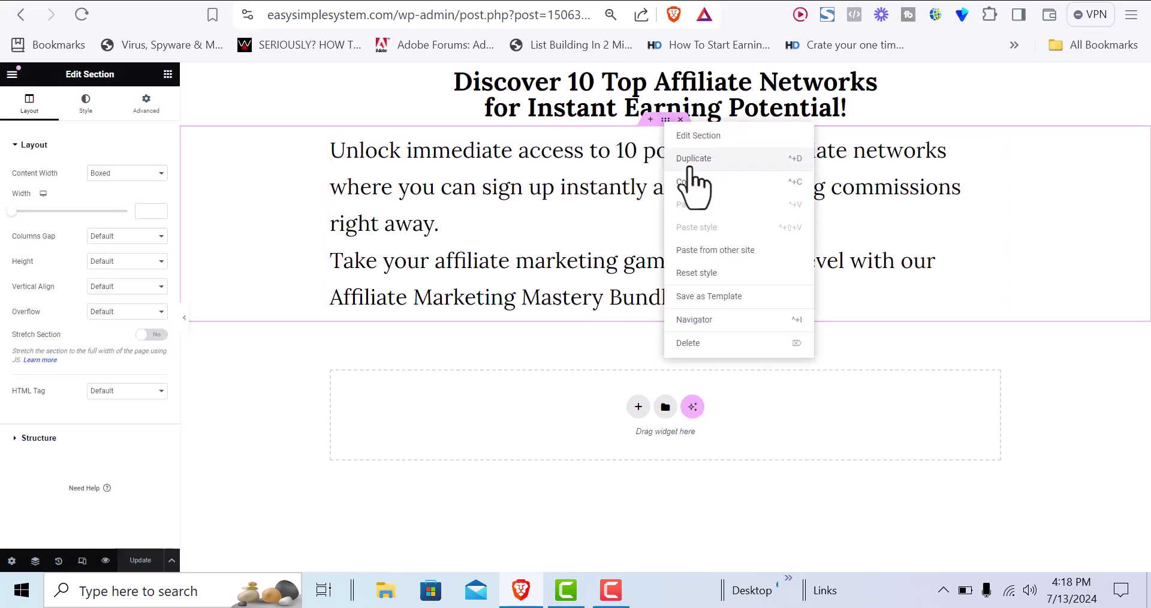
left_click(690, 165)
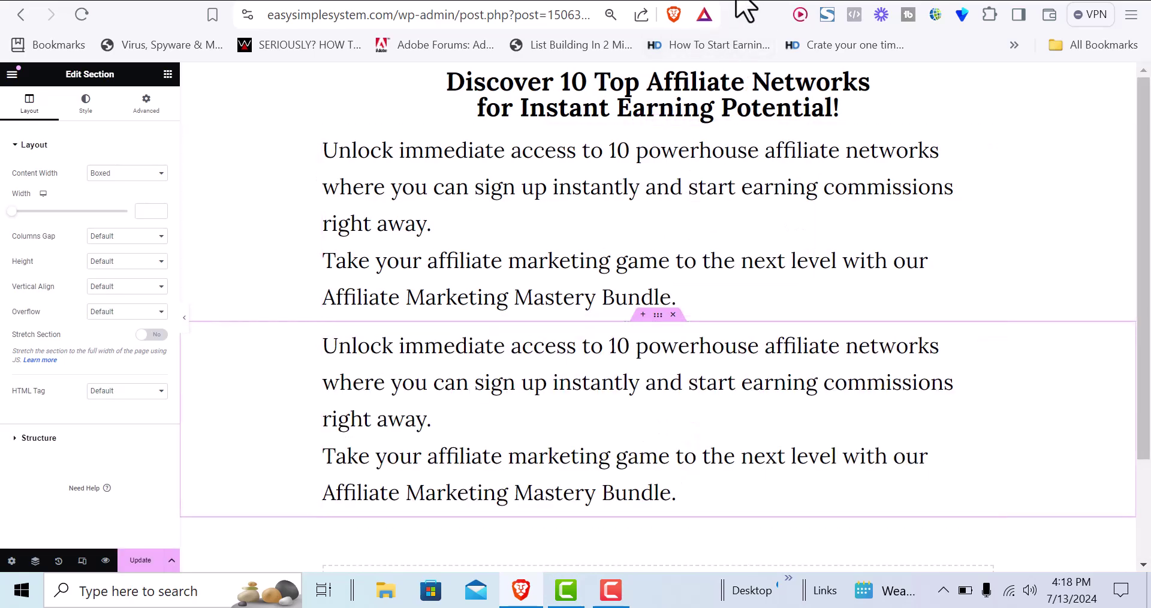
Switch to ChatGPT and copy the Short Story paragraph starting "Imagine effortlessly navigating through top affiliate platforms"
key("ctrl+Tab")
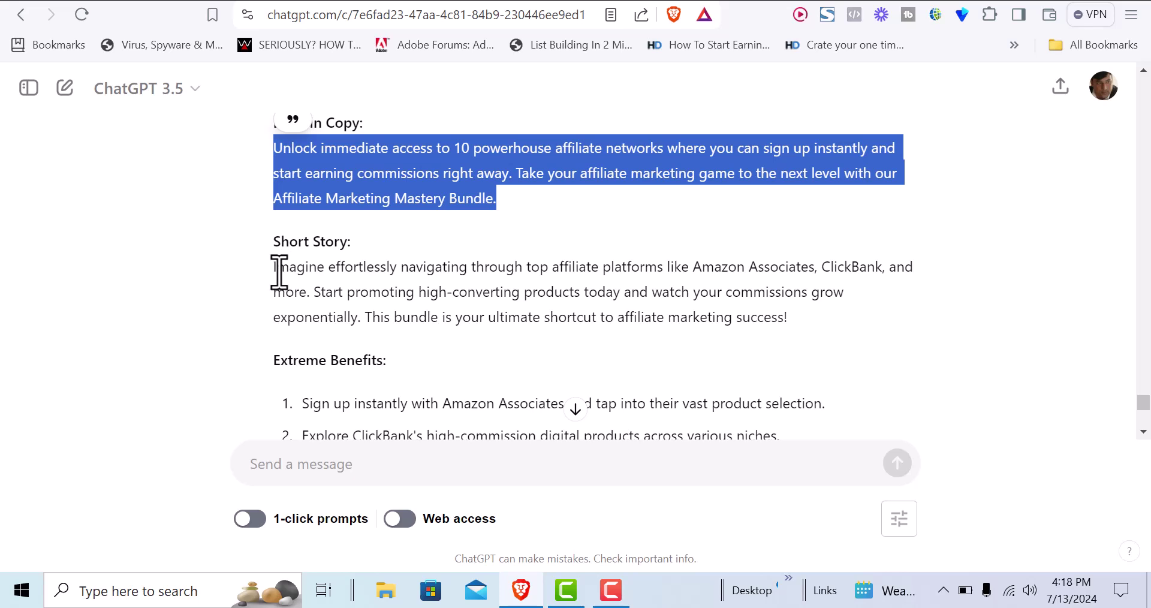
left_click_drag(277, 268, 803, 325)
key("ctrl+c")
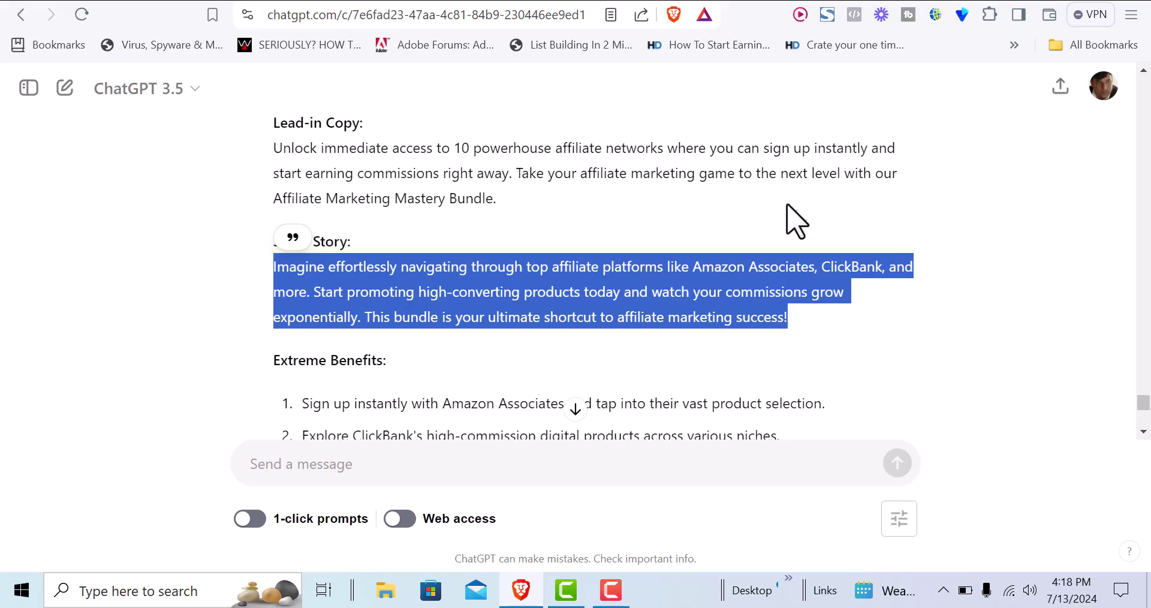
In Elementor, replace the duplicated section's text with the copied story, and split "ClickBank" into "Click Bank"
left_click(675, 0)
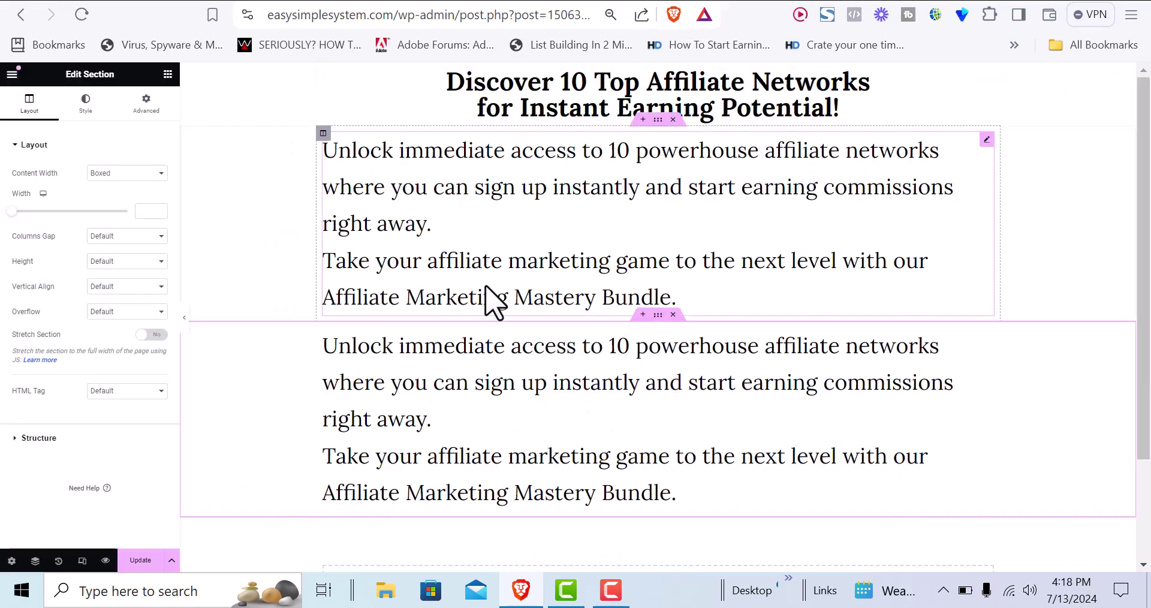
left_click(400, 375)
left_click(397, 376)
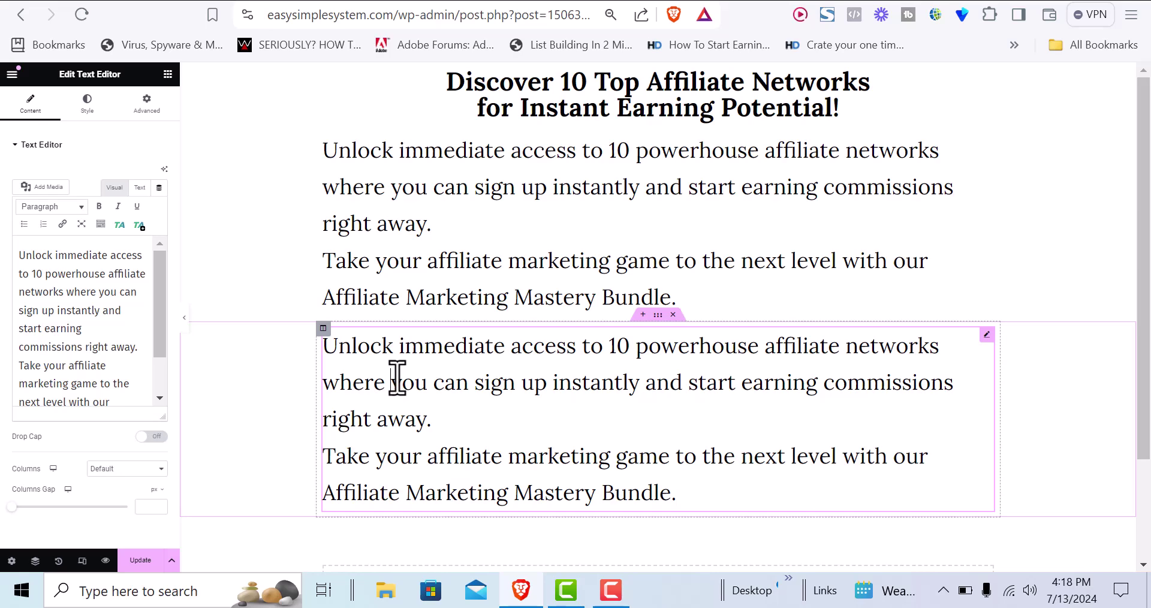
key("ctrl+a")
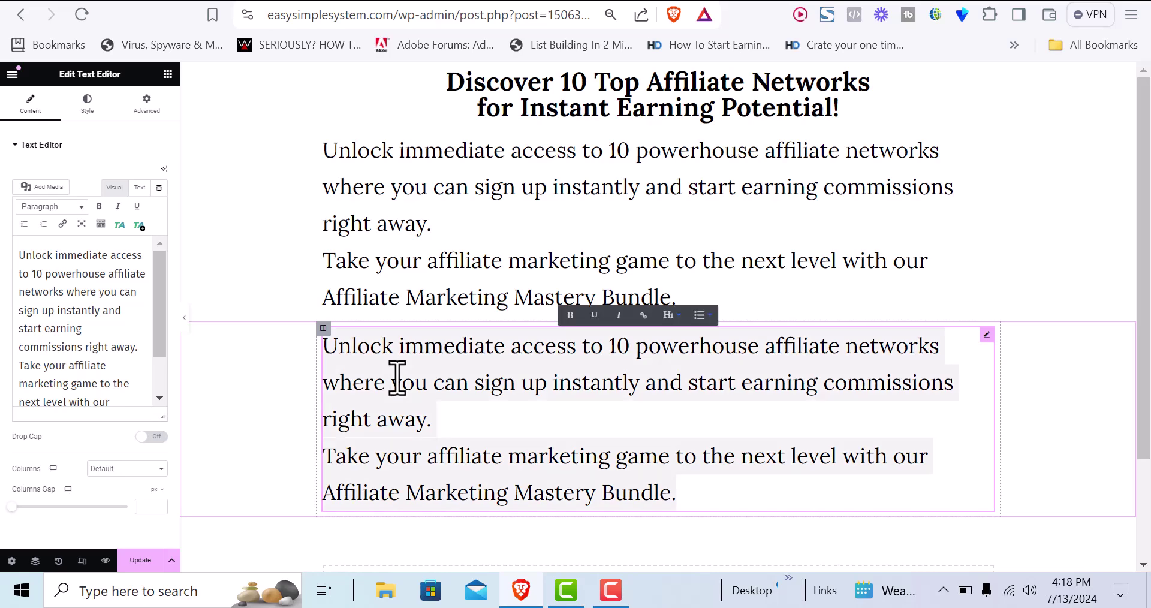
key("ctrl+v")
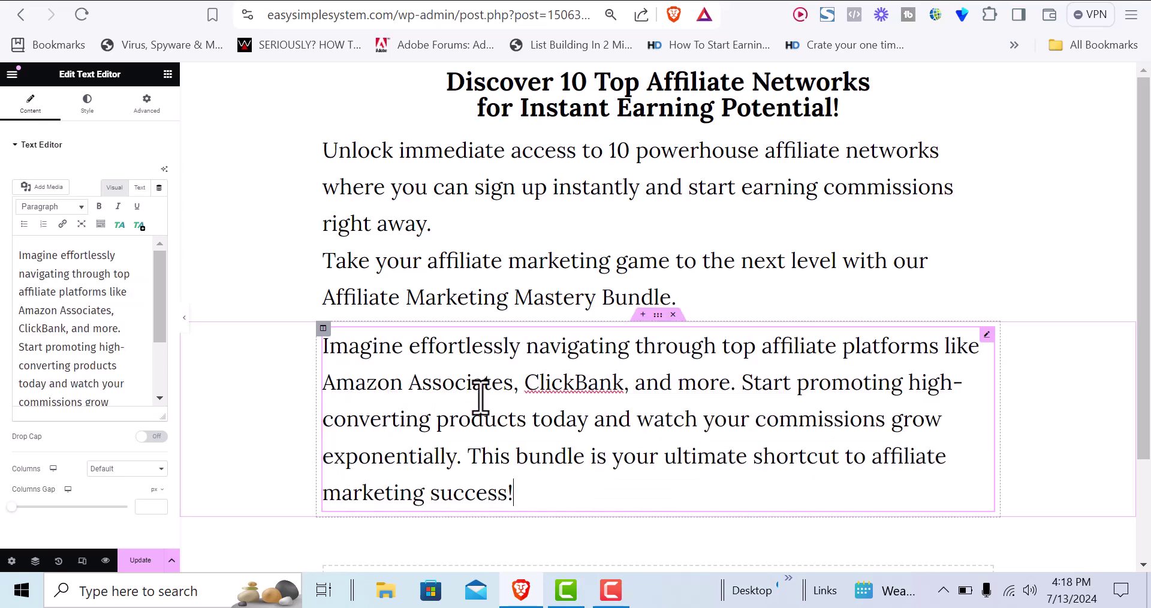
left_click(578, 383)
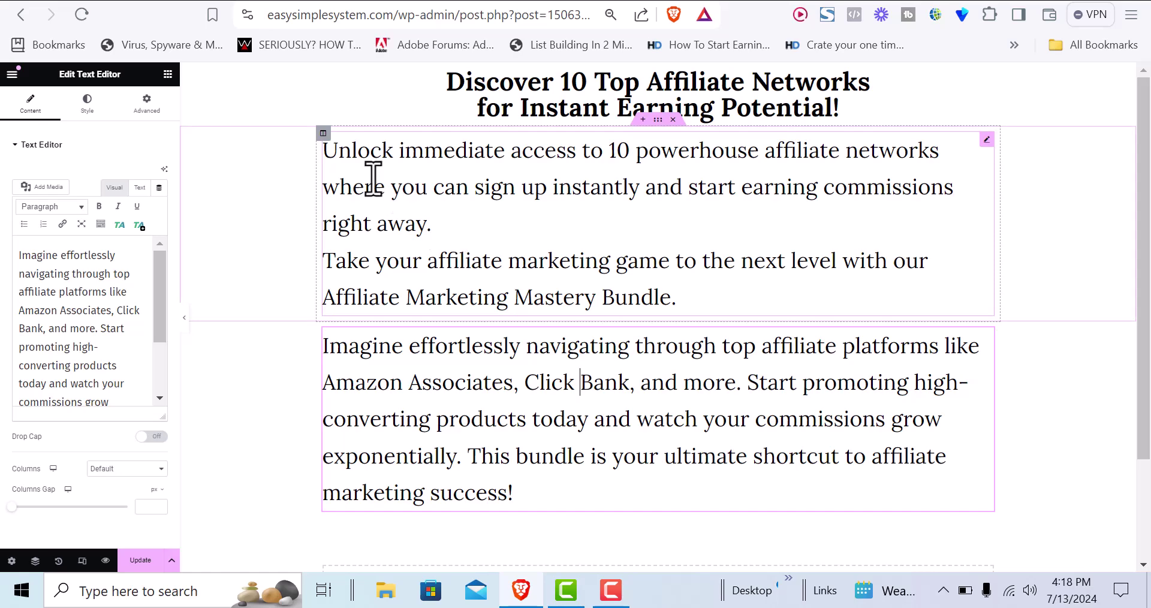
Make "Unlock immediate access to 10 powerhouse affiliate networks" bold in the lead-in text
left_click(329, 150)
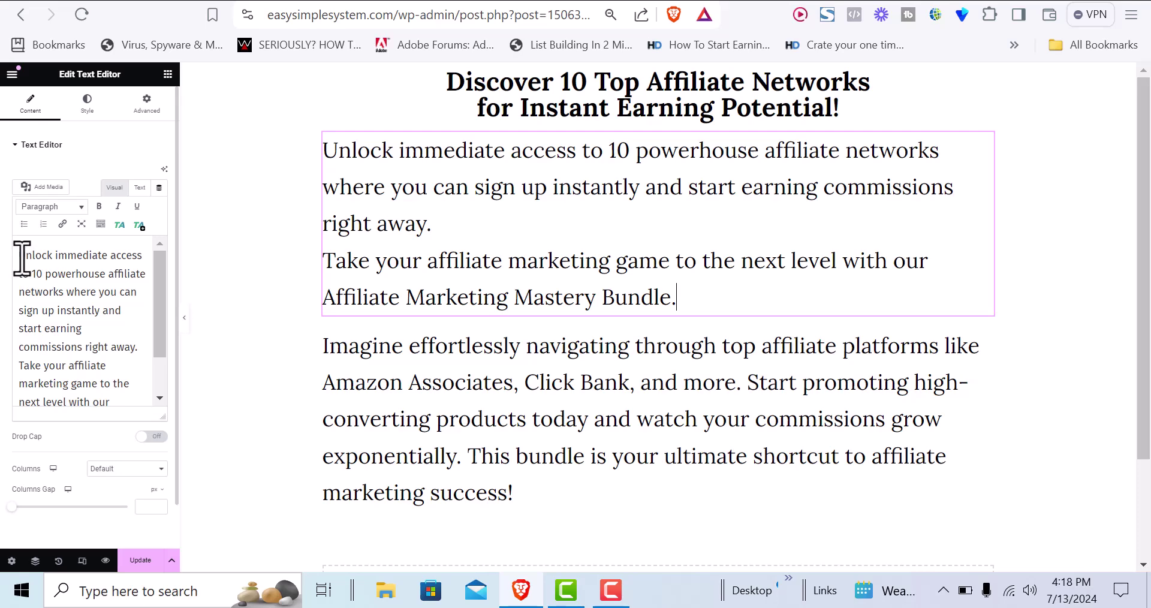
left_click_drag(20, 257, 65, 299)
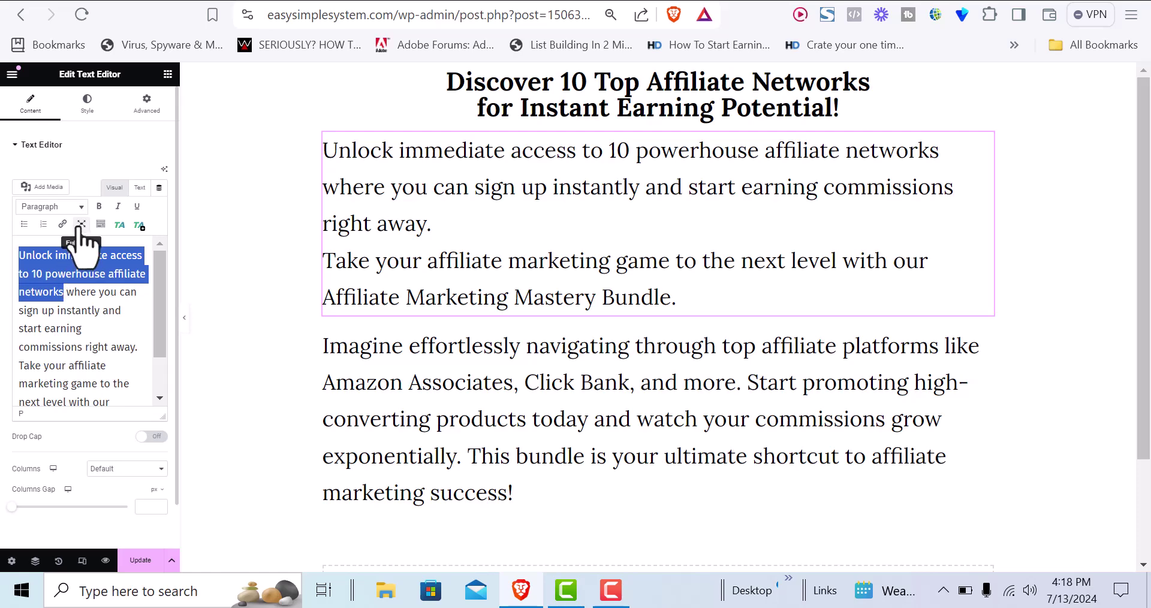
left_click(99, 208)
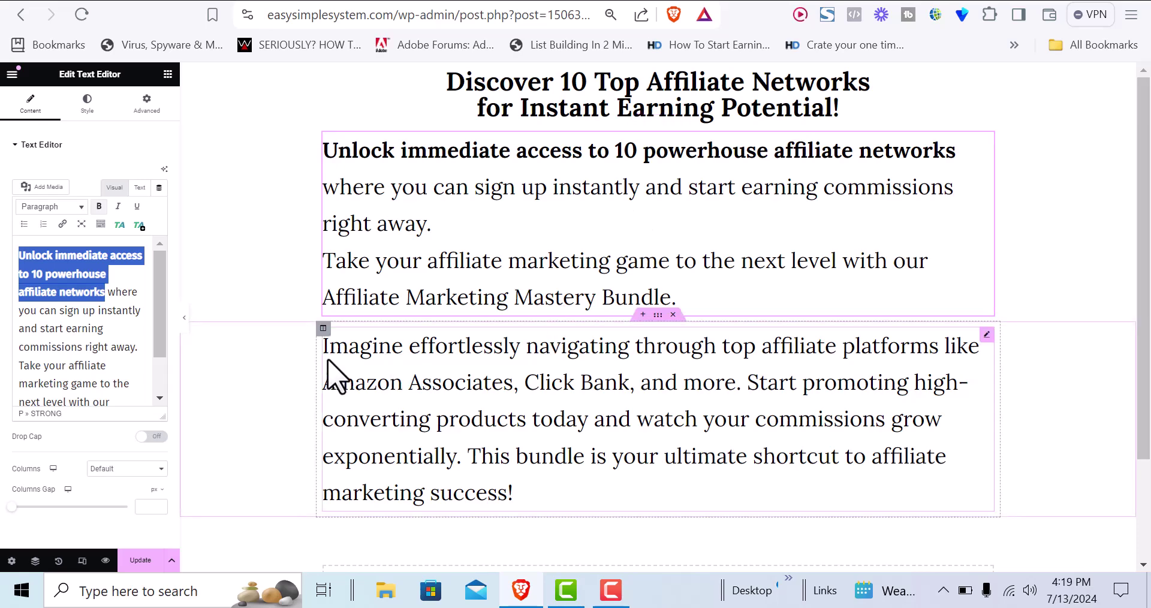
Make "Imagine effortlessly navigating through top affiliate platforms" bold in the story text, and update the page
left_click(343, 346)
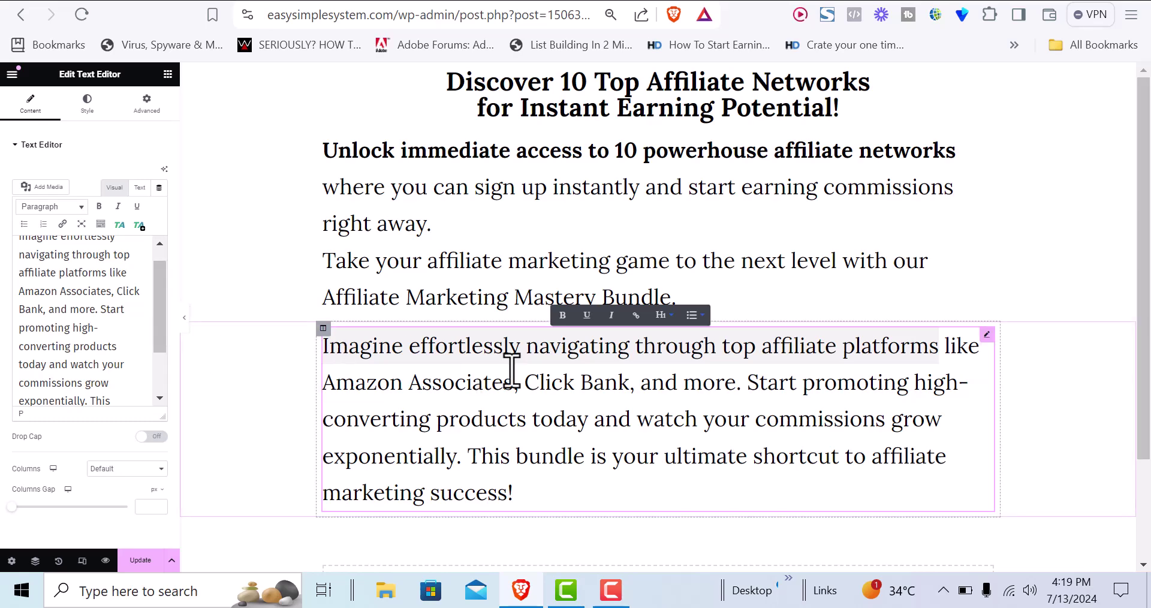
key("ctrl+b")
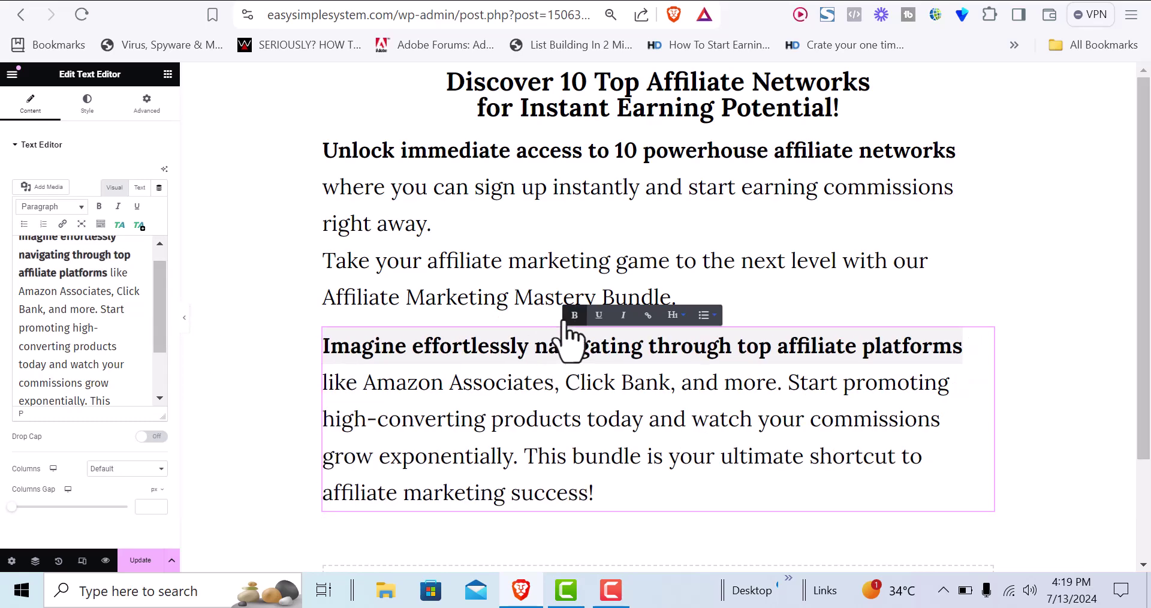
left_click(526, 418)
left_click(140, 560)
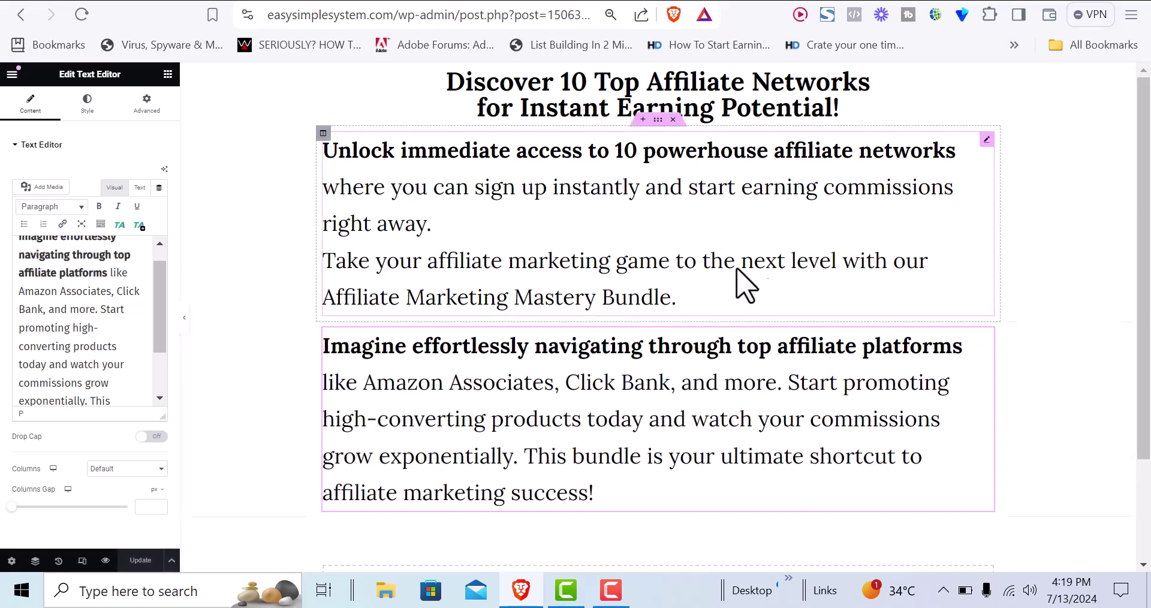
Review the benefits and call-to-action copy in ChatGPT, and duplicate the story text section in Elementor
left_click(736, 0)
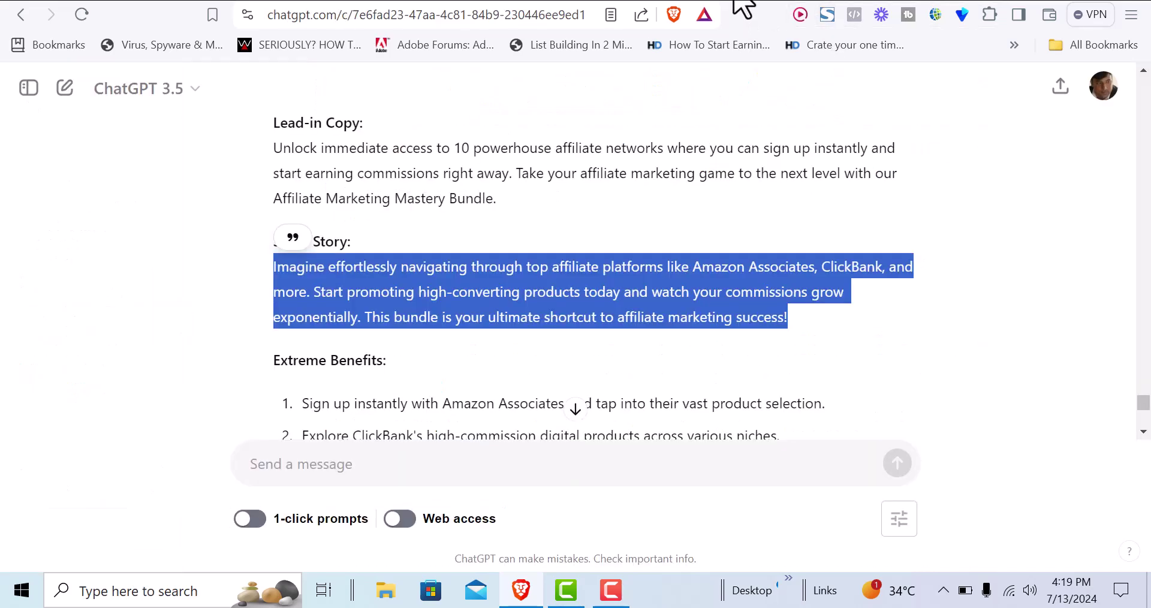
scroll(1143, 433, "down", 5)
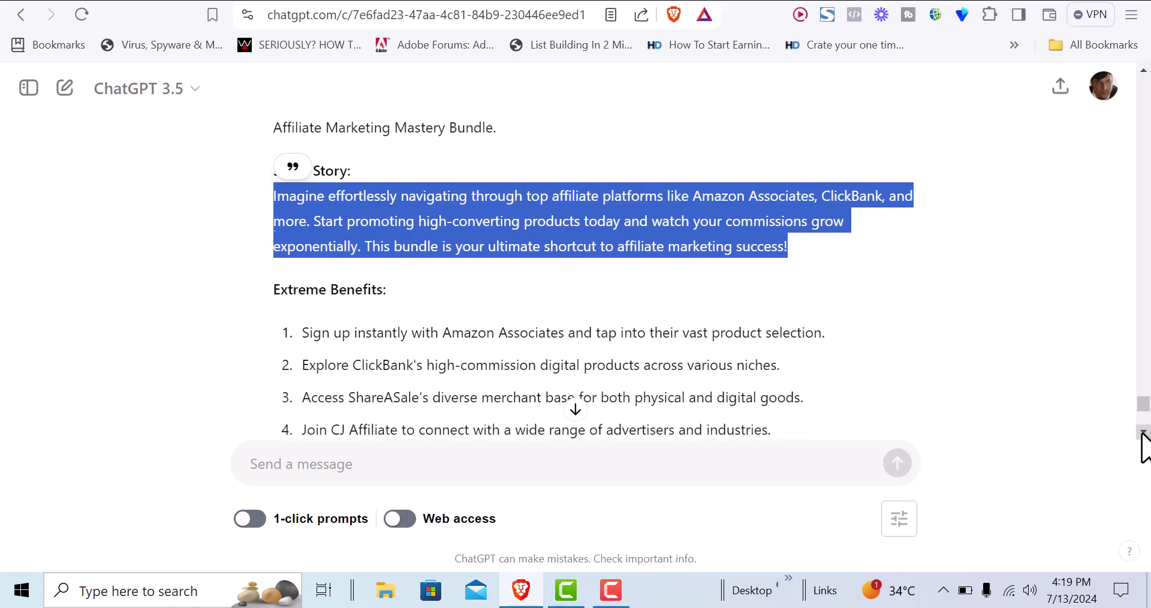
scroll(1143, 433, "down", 4)
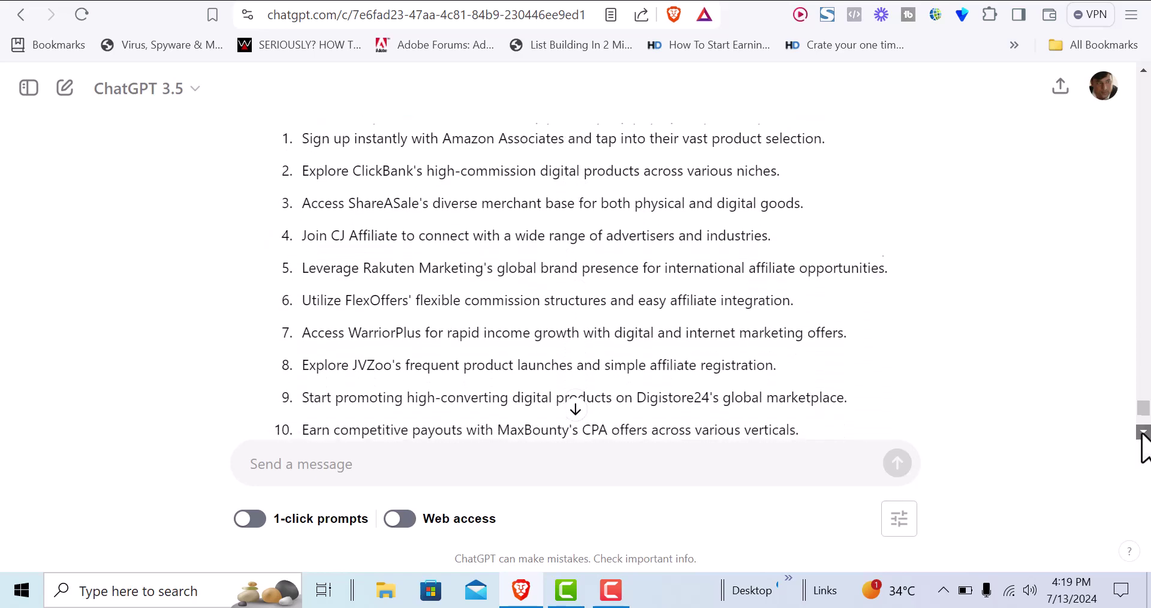
scroll(1143, 433, "down", 1)
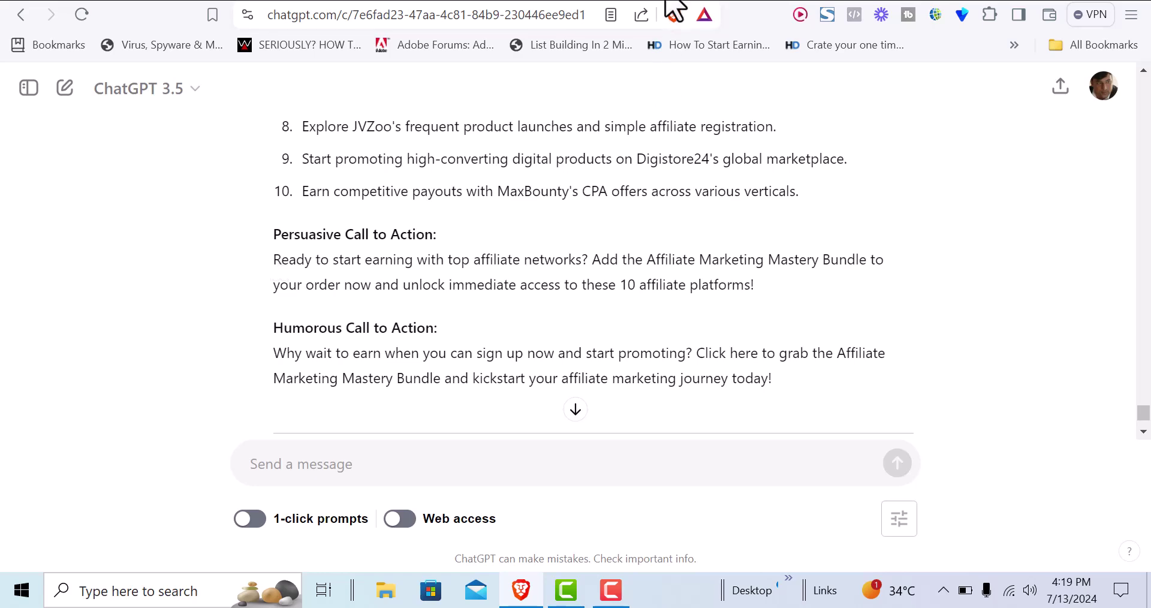
key("ctrl+Tab")
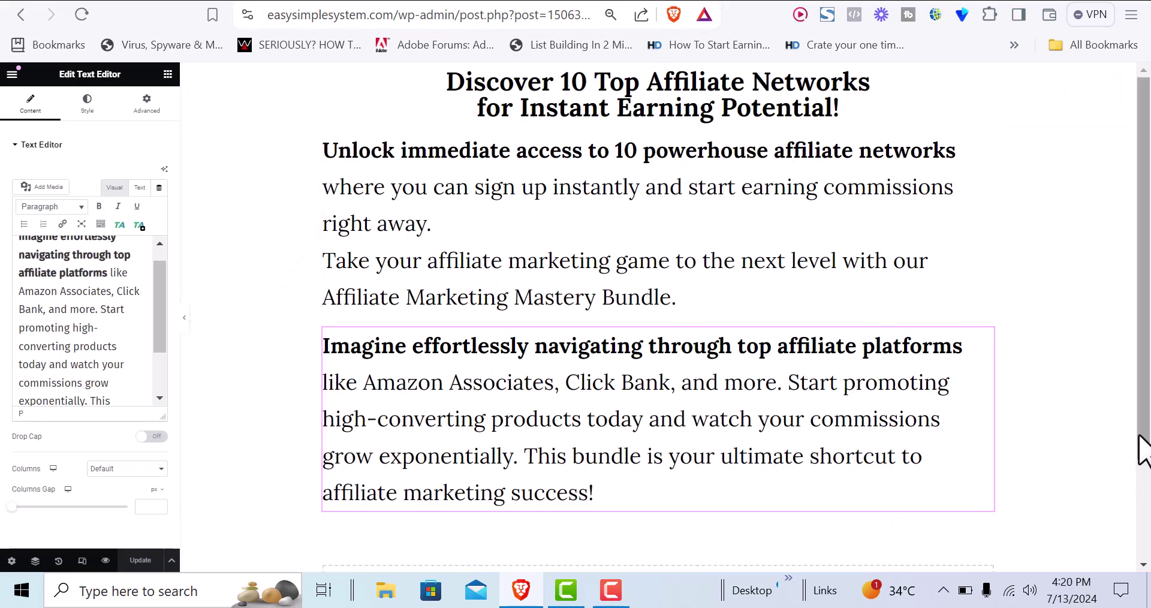
scroll(1141, 449, "down", 2)
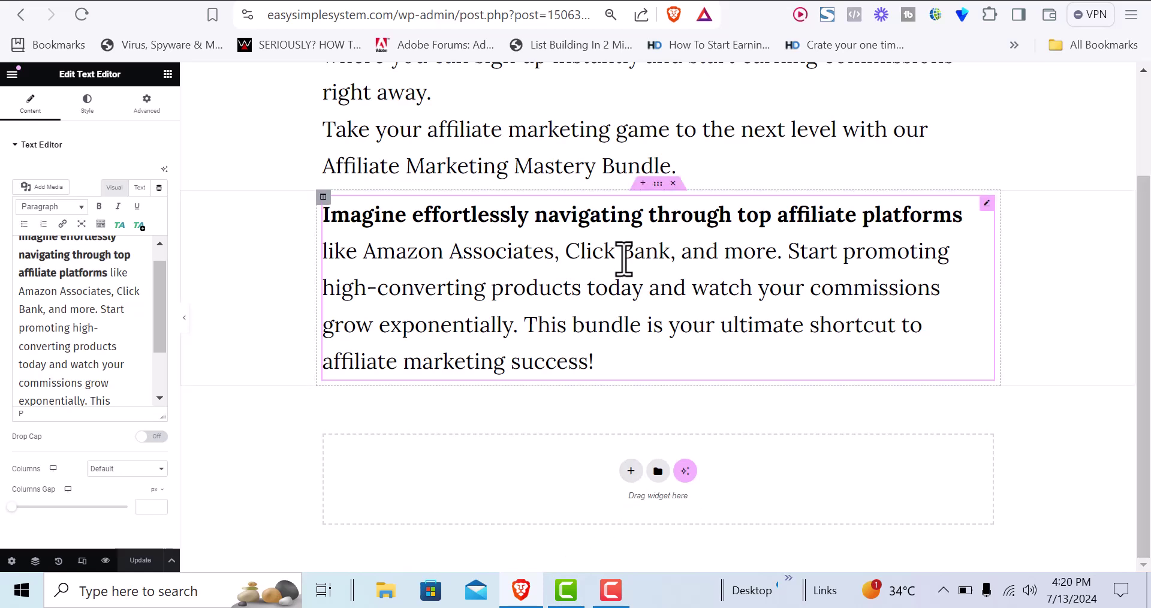
left_click(658, 183)
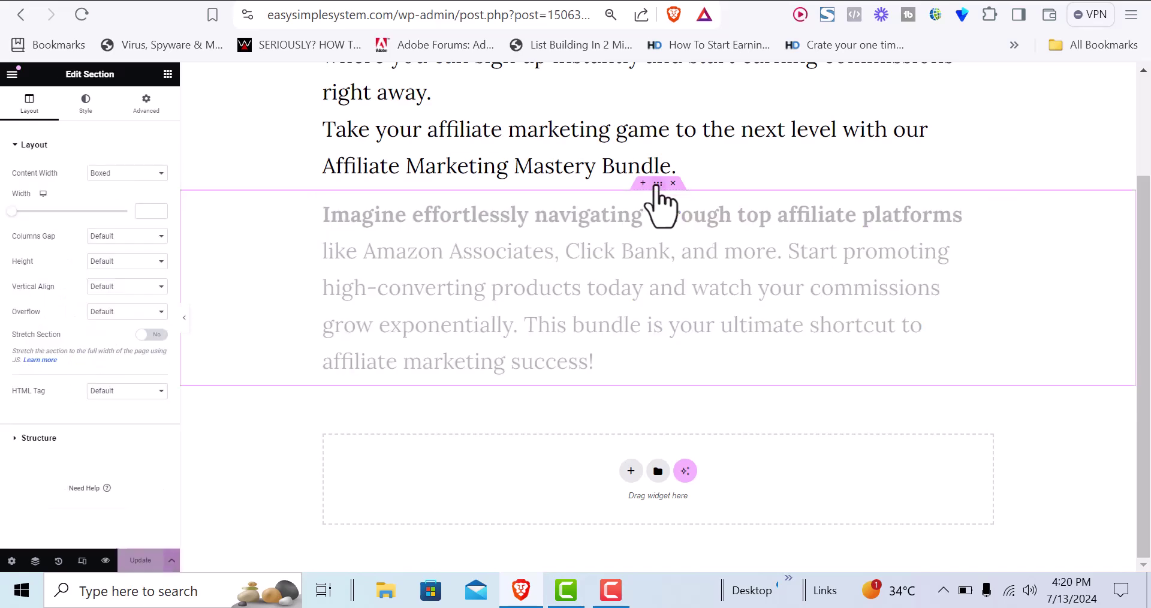
right_click(658, 184)
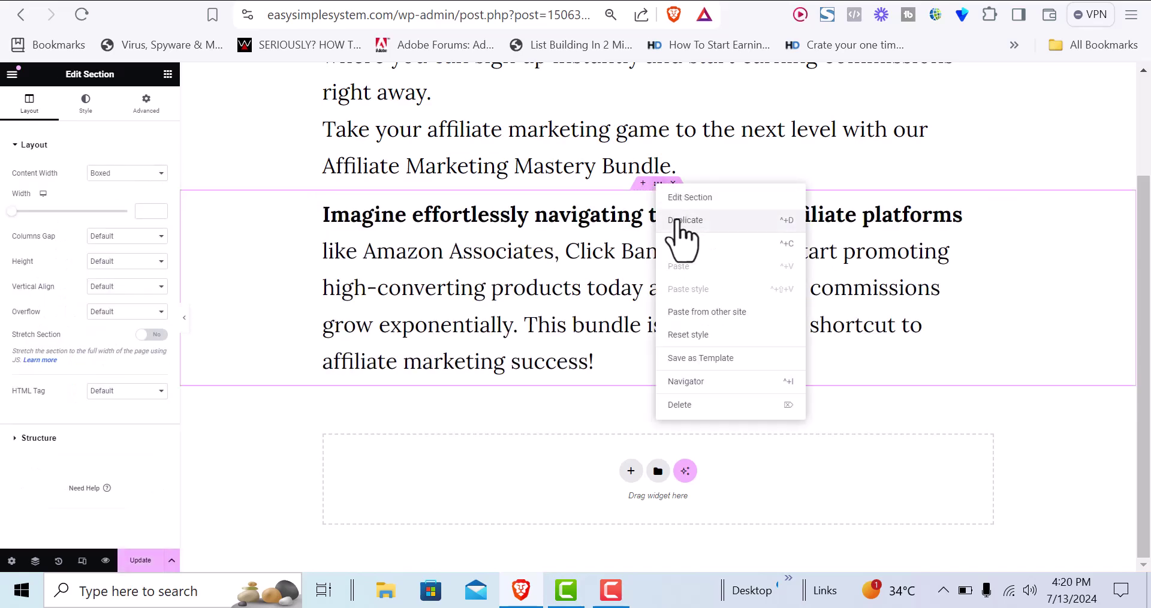
left_click(678, 220)
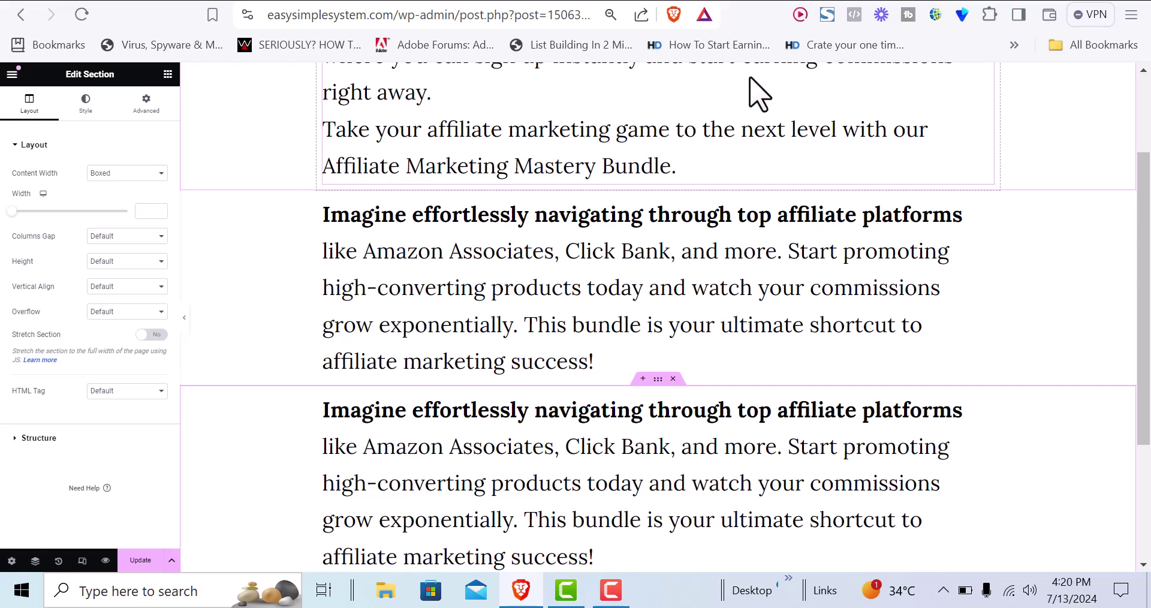
Switch to ChatGPT and copy the Persuasive Call to Action paragraph starting "Ready to start earning with top affiliate networks?"
left_click(741, 3)
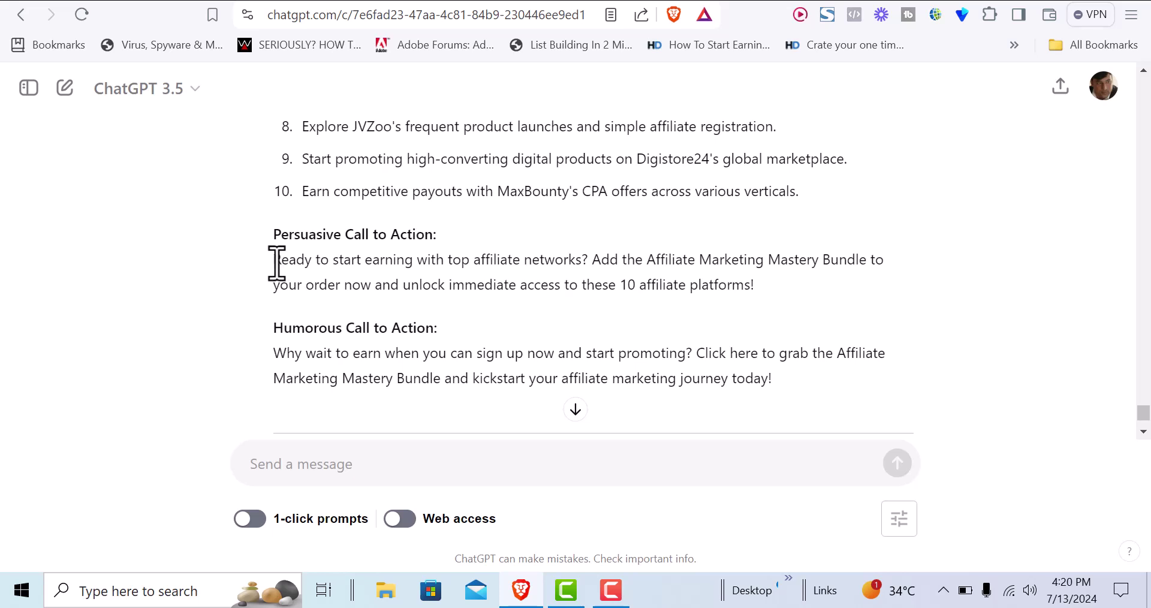
left_click_drag(280, 262, 777, 286)
key("ctrl+c")
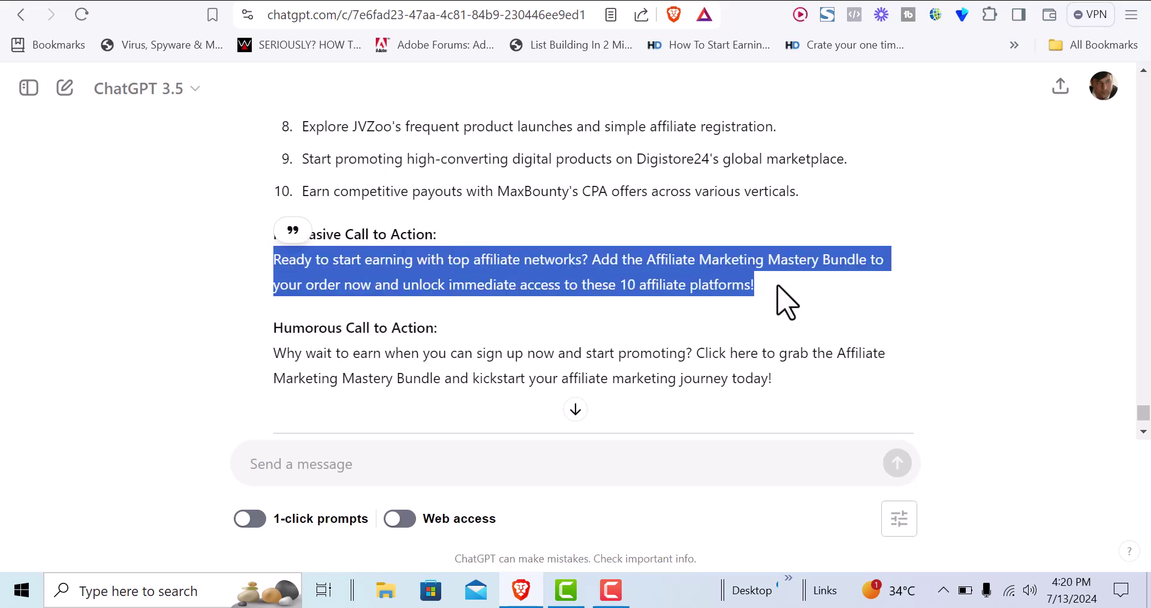
In Elementor, replace the text of the lower duplicated story section with the copied call to action
left_click(662, 1)
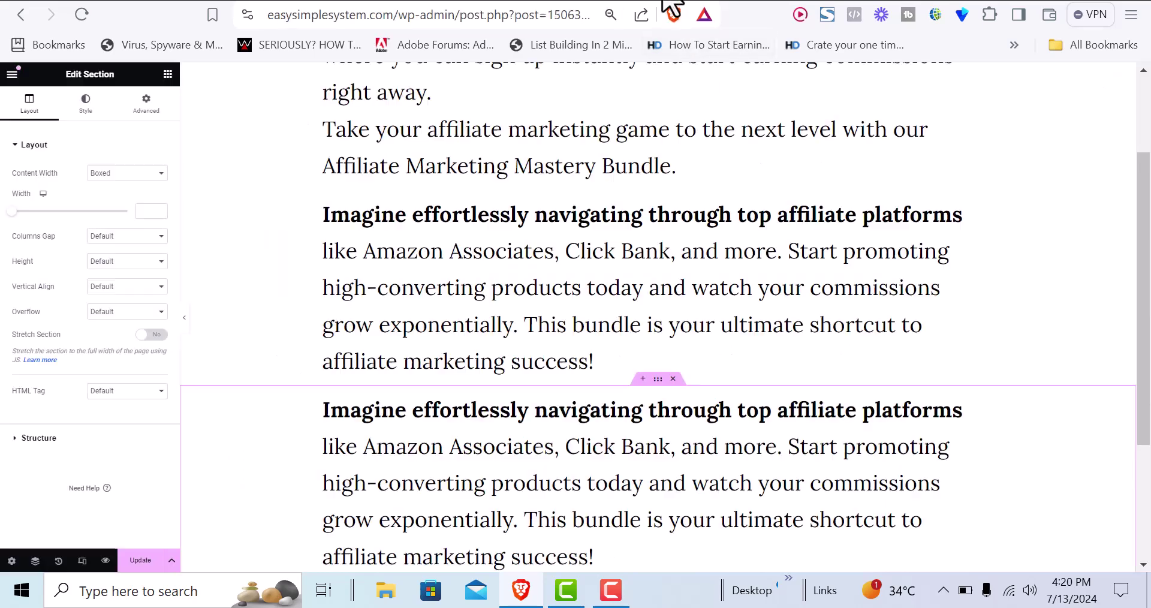
left_click(428, 447)
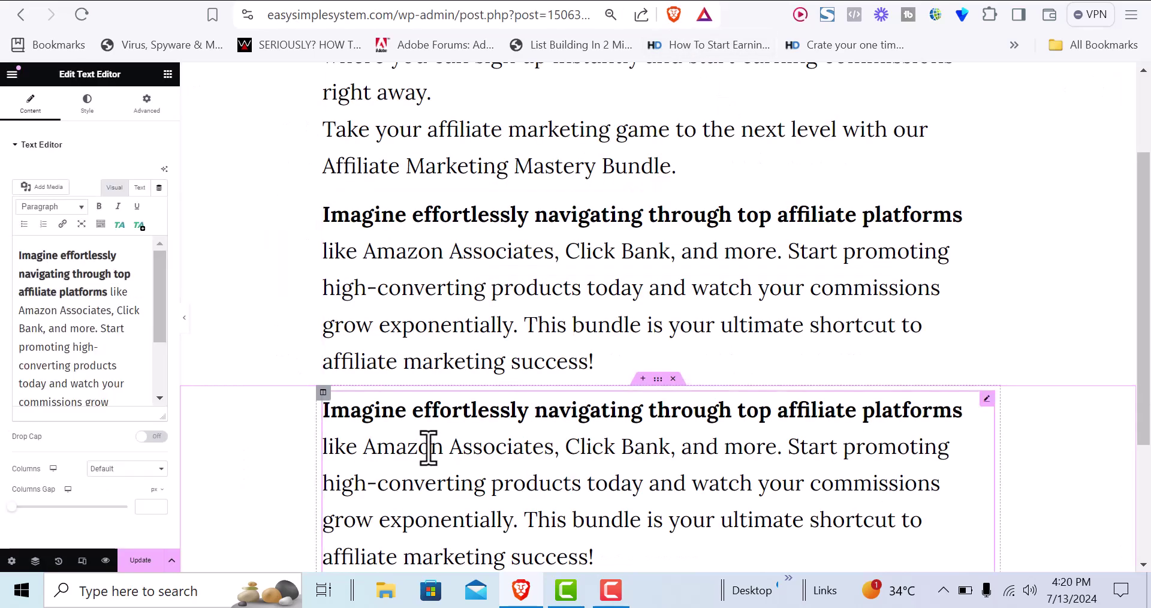
key("ctrl+a")
key("ctrl+v")
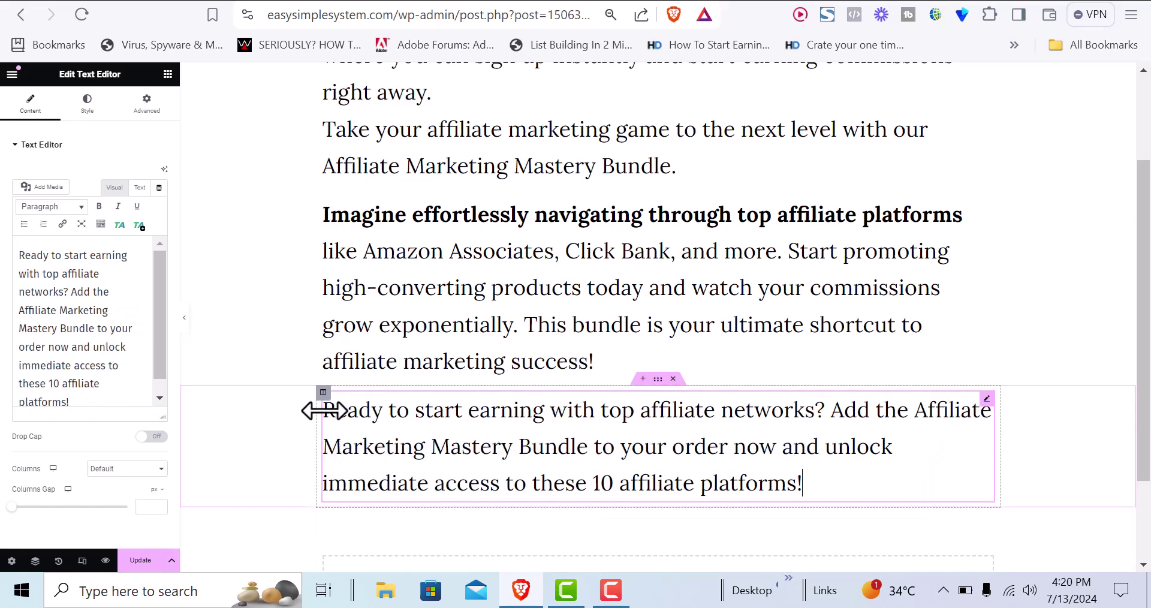
Make "Ready to start earning" bold and italic in the call-to-action text, and update the page
left_click_drag(329, 413, 552, 411)
left_click(369, 380)
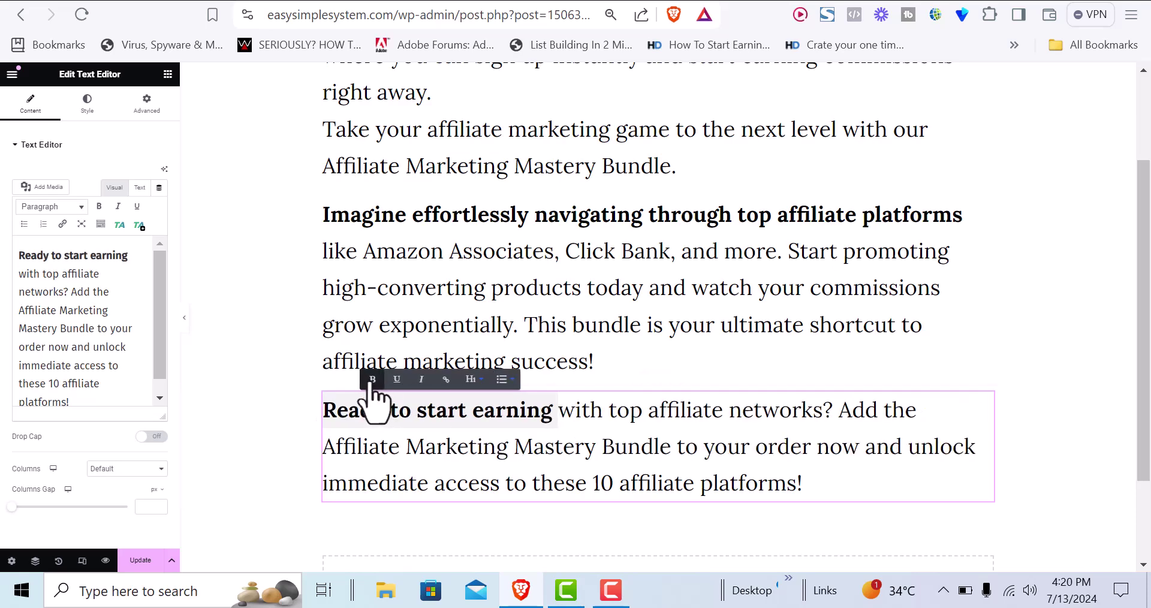
left_click(422, 379)
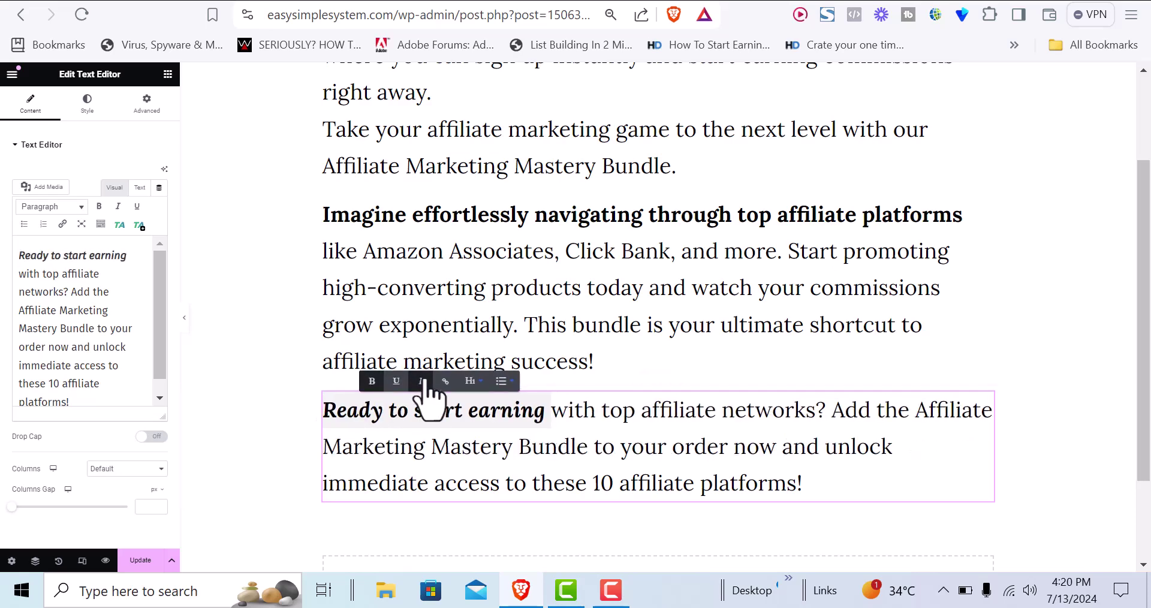
left_click(489, 436)
left_click(140, 560)
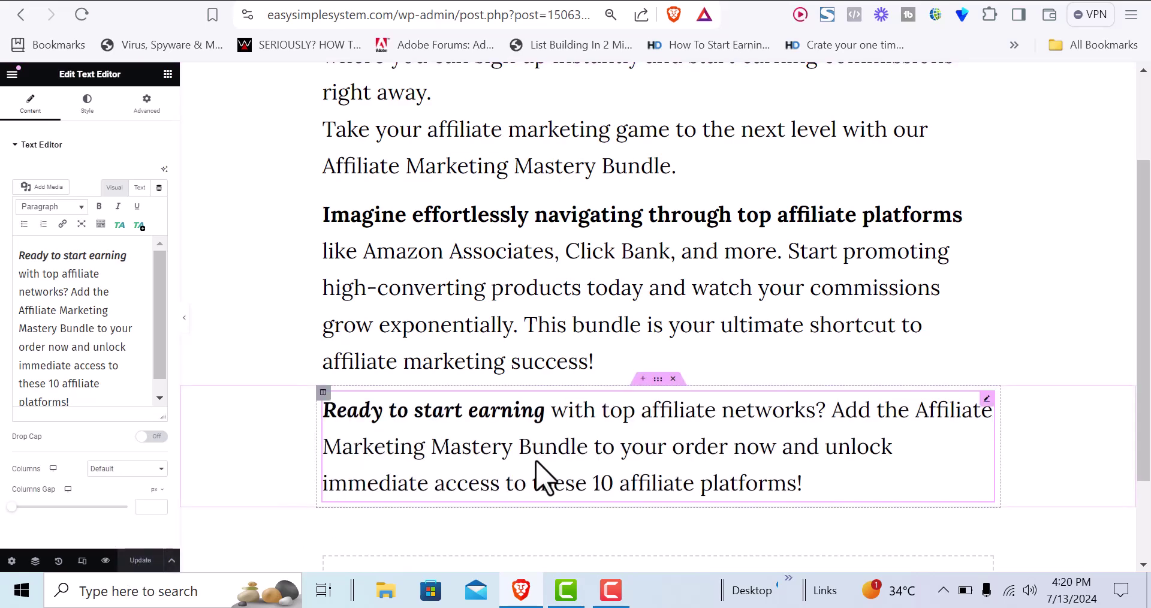
Review the page copy from headline to call to action, check it against ChatGPT, and open the page preview
left_click_drag(1144, 428, 1139, 334)
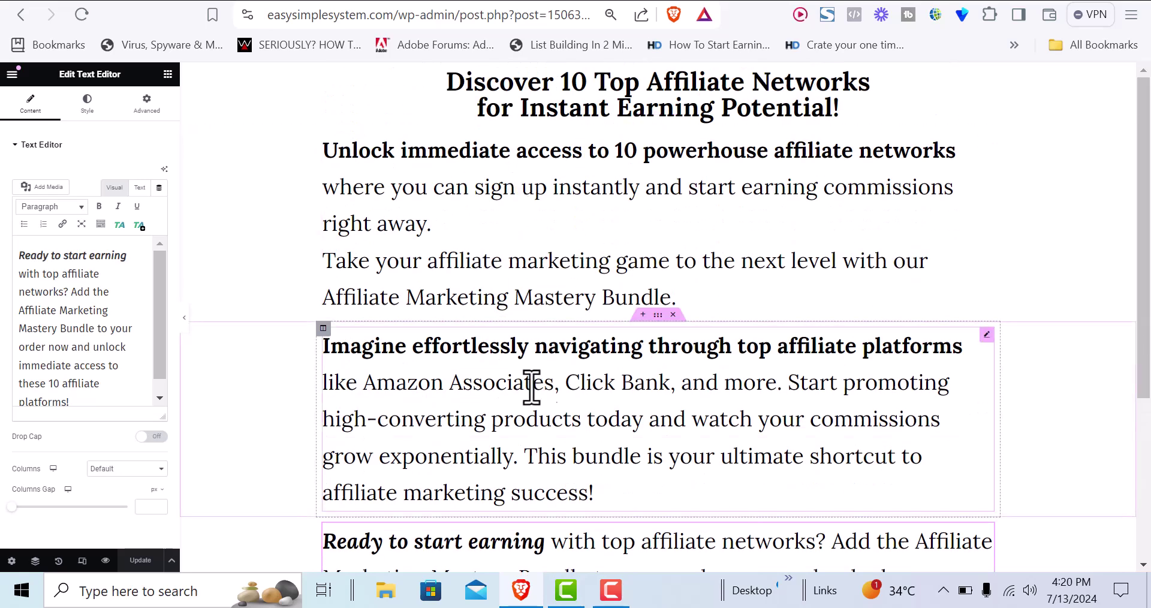
left_click_drag(1142, 360, 1146, 519)
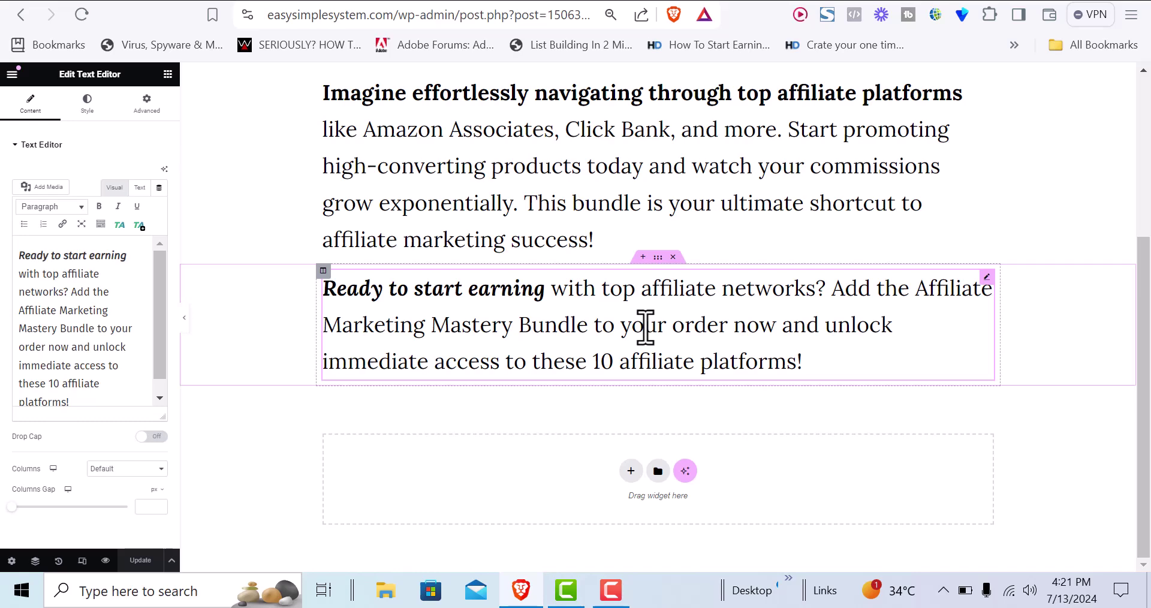
left_click(735, 2)
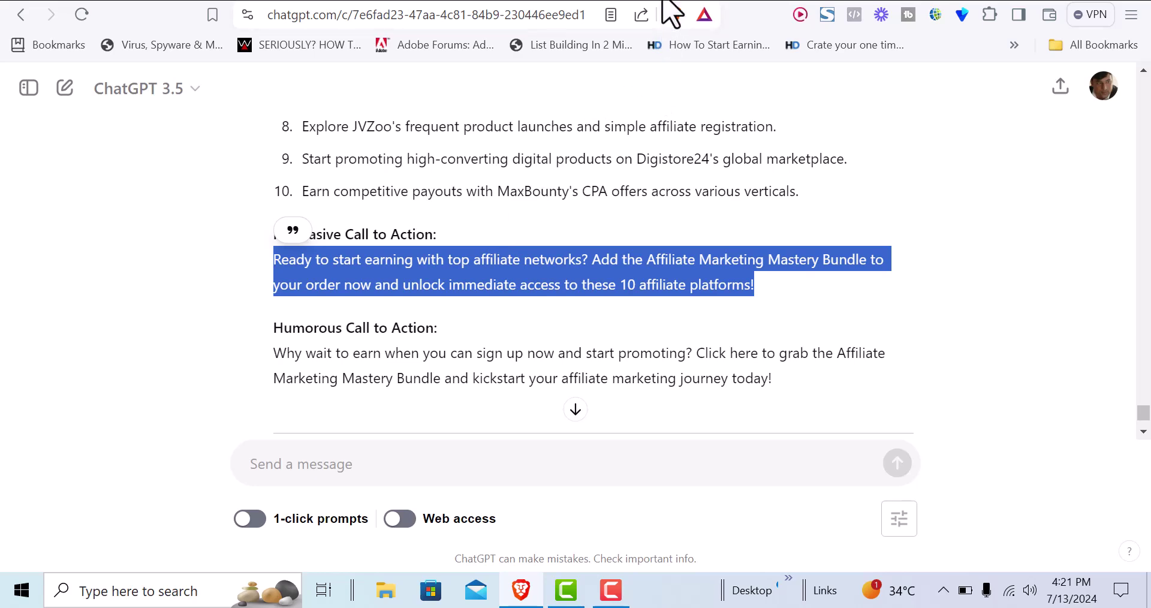
key("ctrl+Tab")
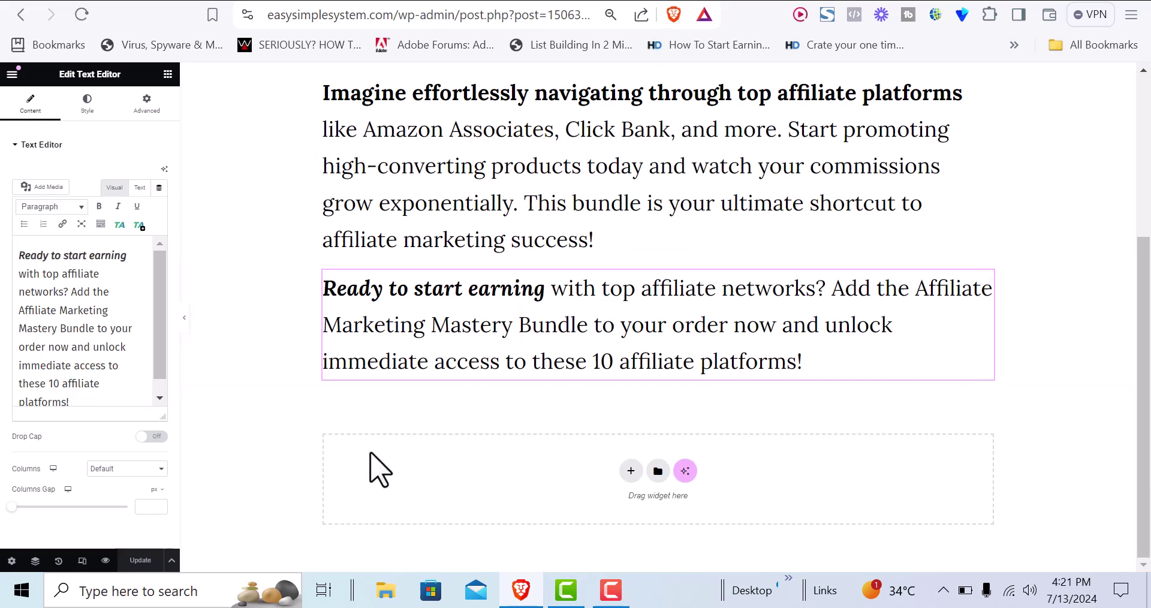
left_click(106, 560)
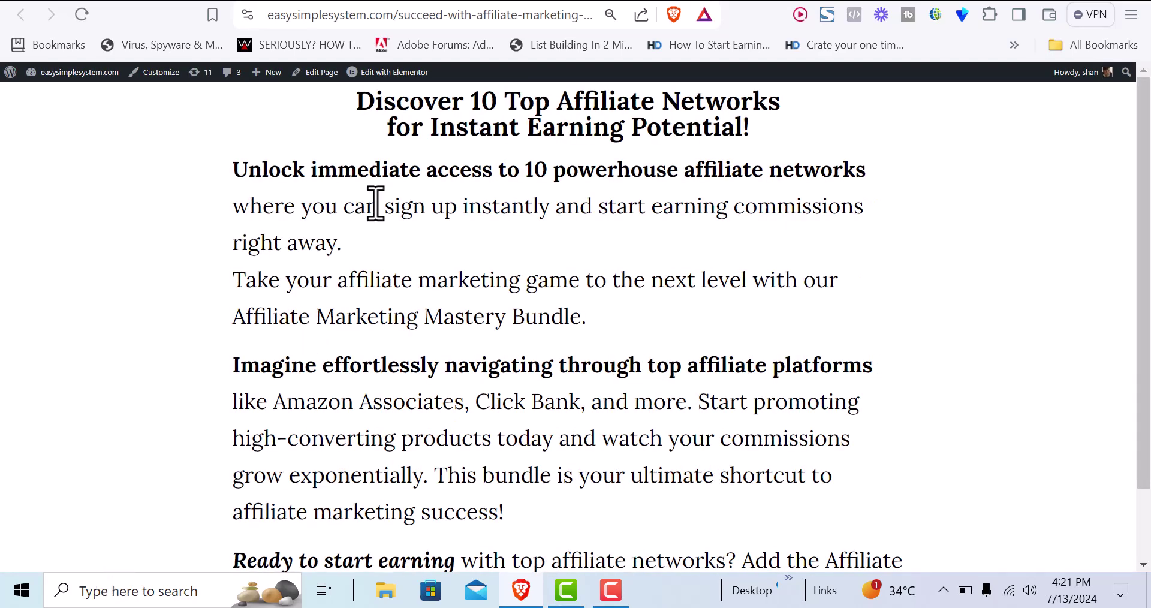
Select the upsell page's web address through "upsell-page/", leaving out the preview parameters
left_click(462, 16)
key("End")
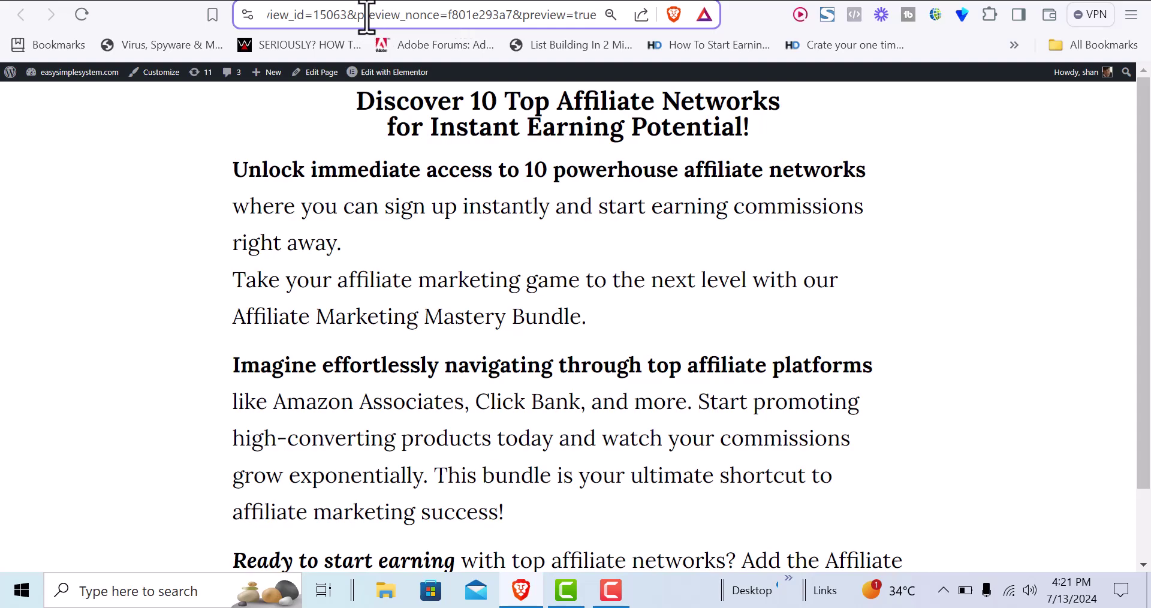
key("Left")
key("Left")
key("Left")
key("Left")
key("Left")
key("Left")
key("Left")
key("Left")
key("Left")
key("Left")
key("Left")
key("Left")
key("Left")
key("Left")
key("Left")
key("Left")
key("Left")
key("Left")
key("Left")
key("Left")
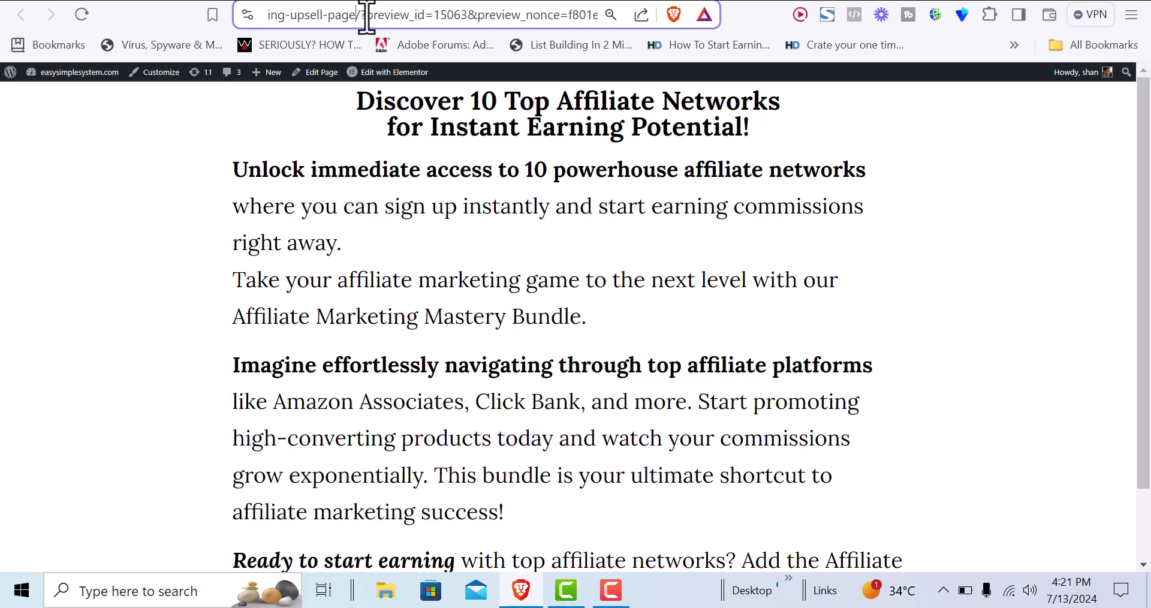
left_click_drag(355, 15, 99, 12)
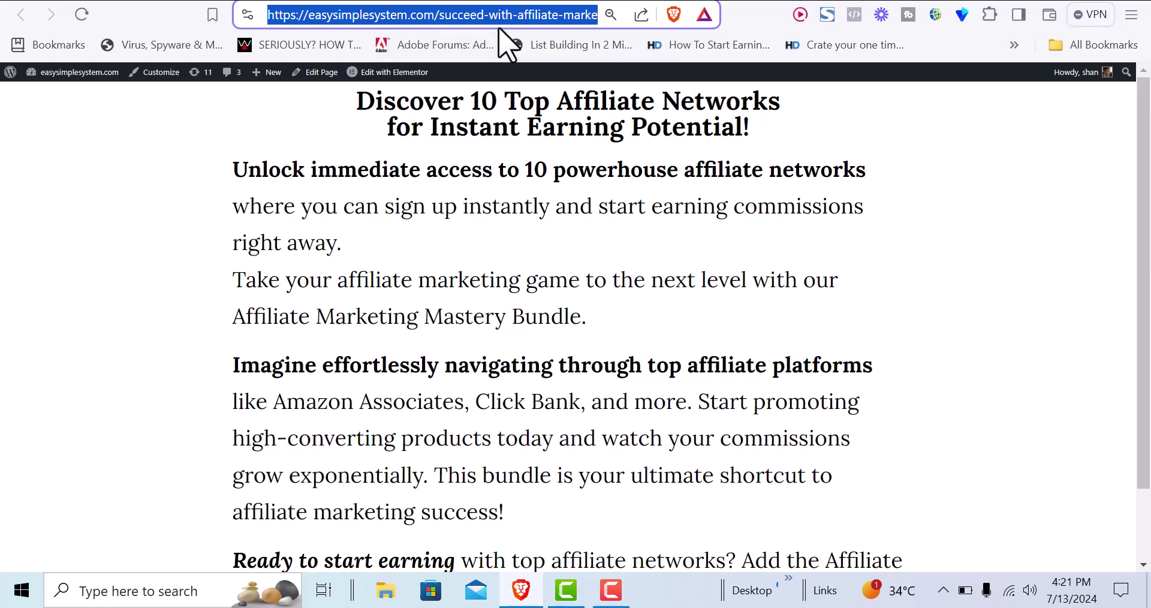
Examine the upsell page's full address through to its "upsell-page/" ending
left_click(534, 16)
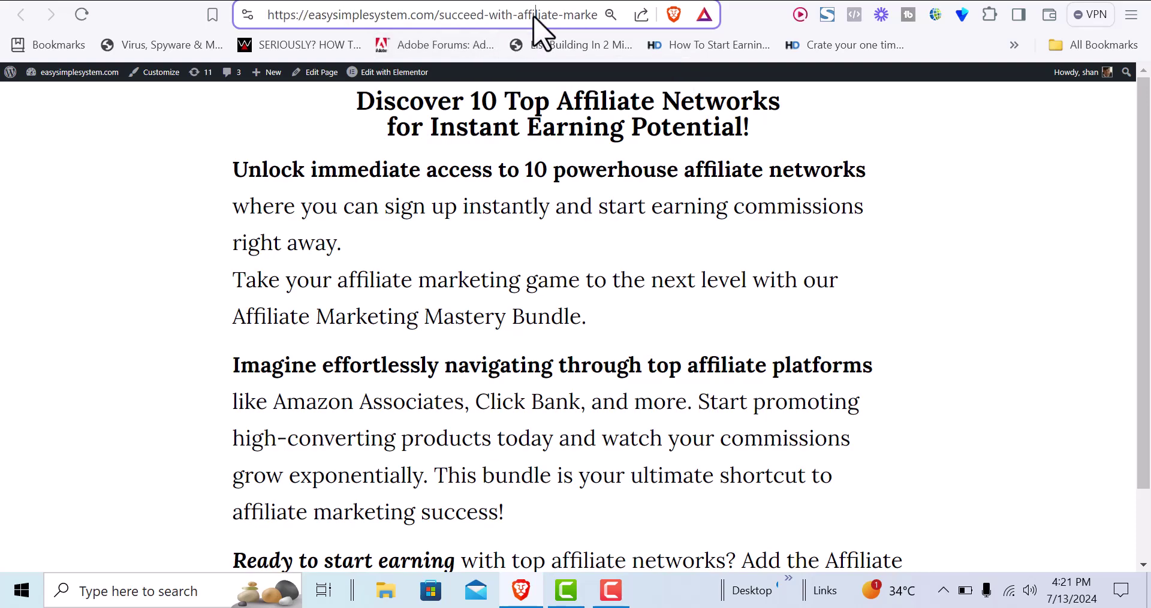
key("Right")
key("Right")
key("Right")
key("Right")
key("Right")
key("Right")
key("Right")
key("Right")
key("Right")
key("Right")
key("Right")
key("Right")
key("Right")
key("Right")
key("Right")
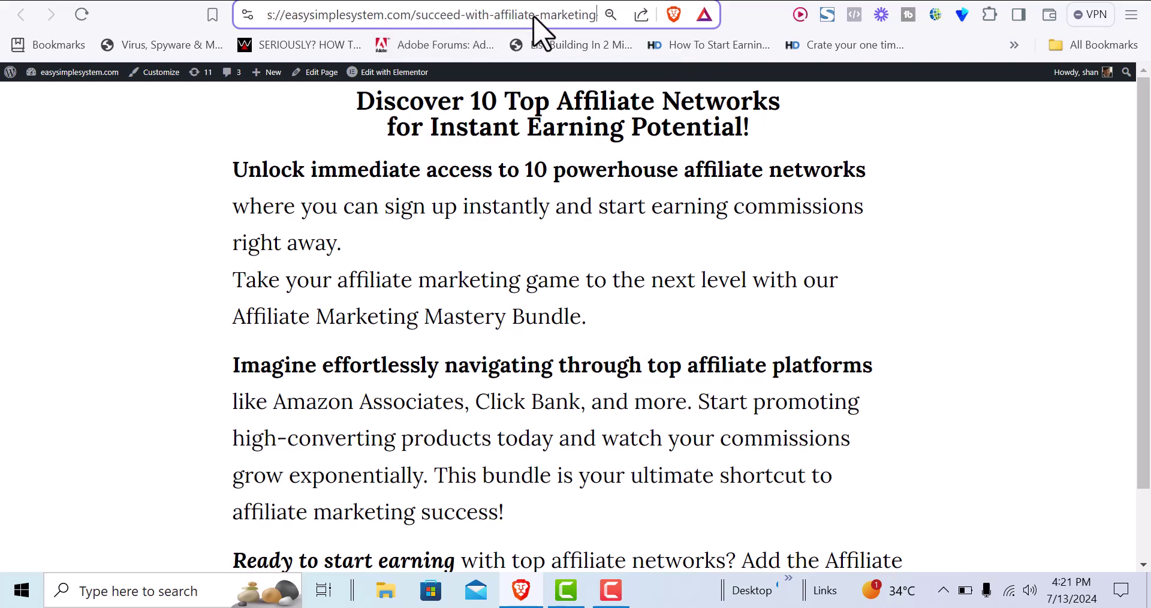
key("Right")
key("Right")
key("Right")
key("Right")
key("Right")
key("Right")
key("Right")
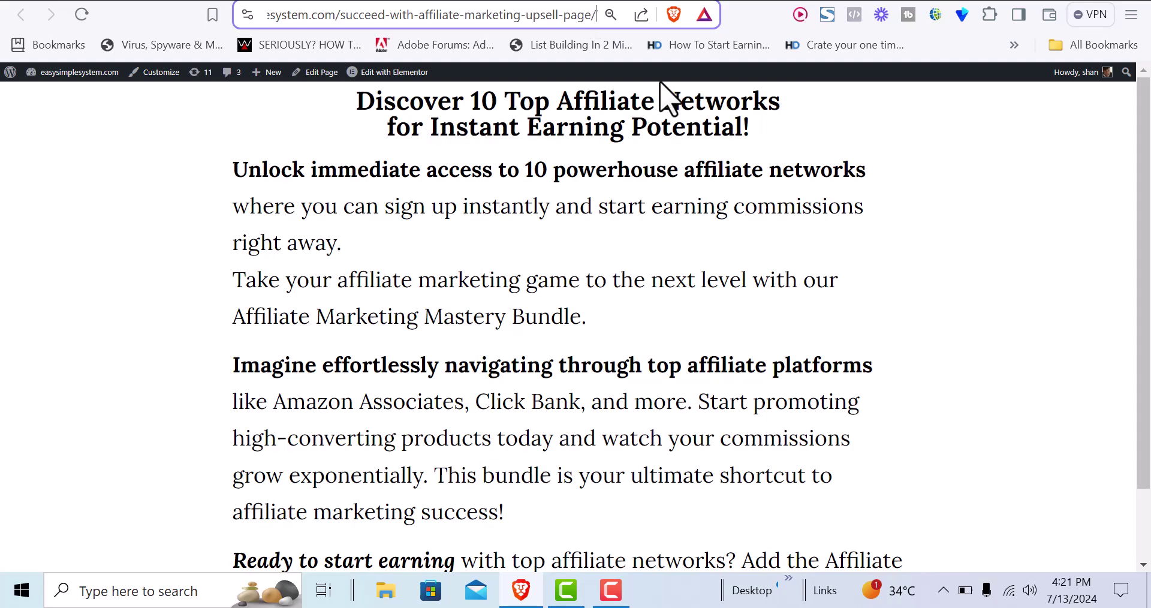
Review the offer setup in WarriorPlus and ChatGPT's list of affiliate websites with brief descriptions
left_click(820, 0)
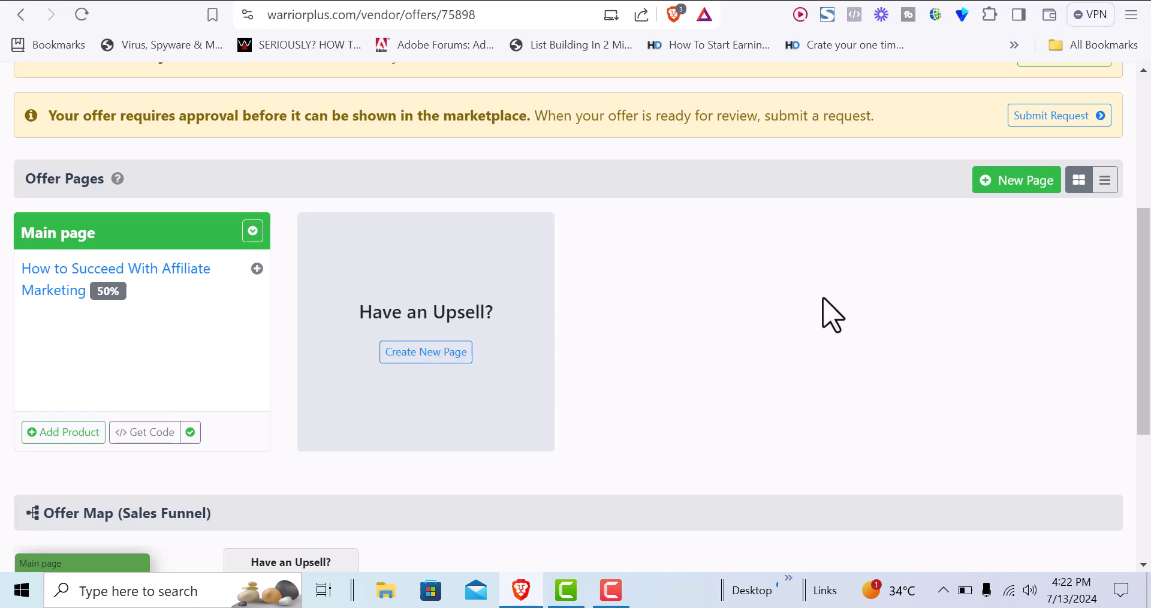
left_click_drag(1144, 354, 1123, 191)
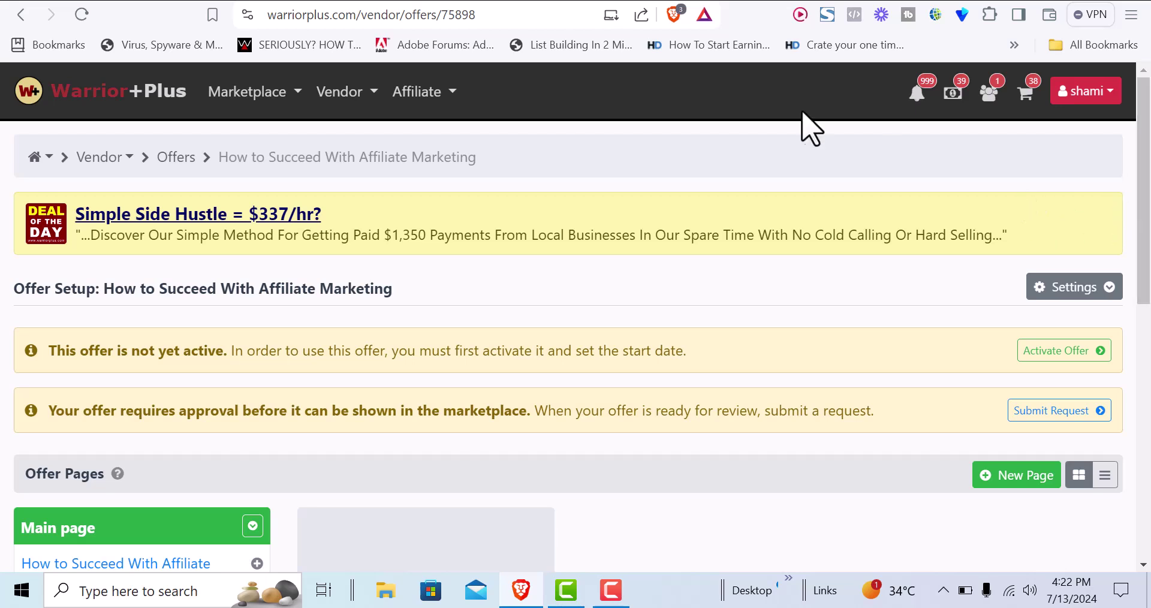
left_click(761, 6)
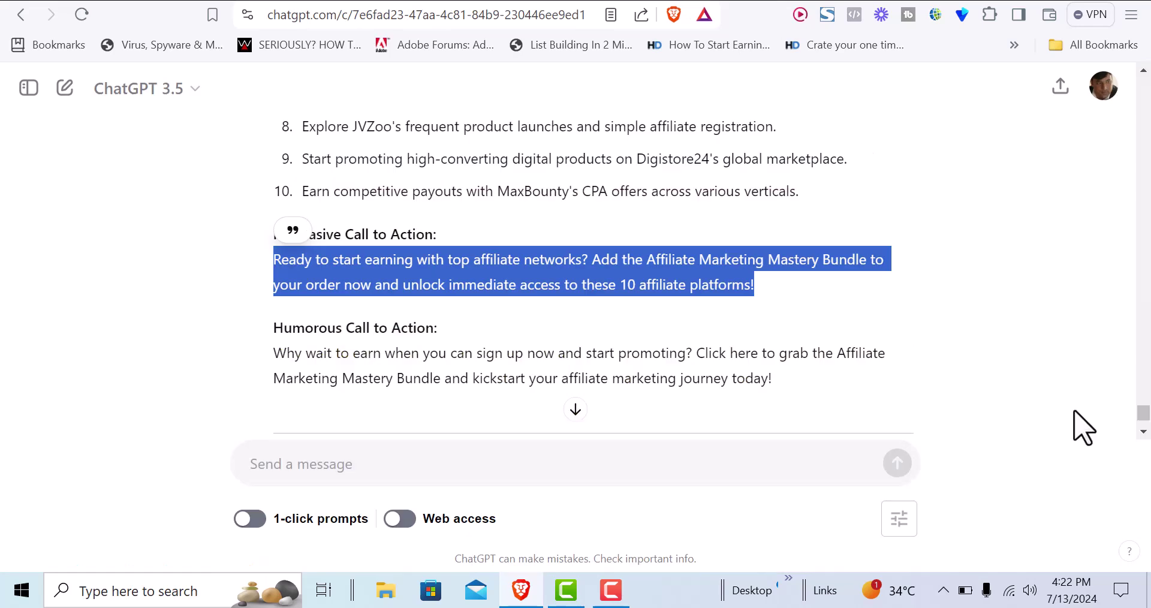
left_click_drag(1139, 416, 1110, 259)
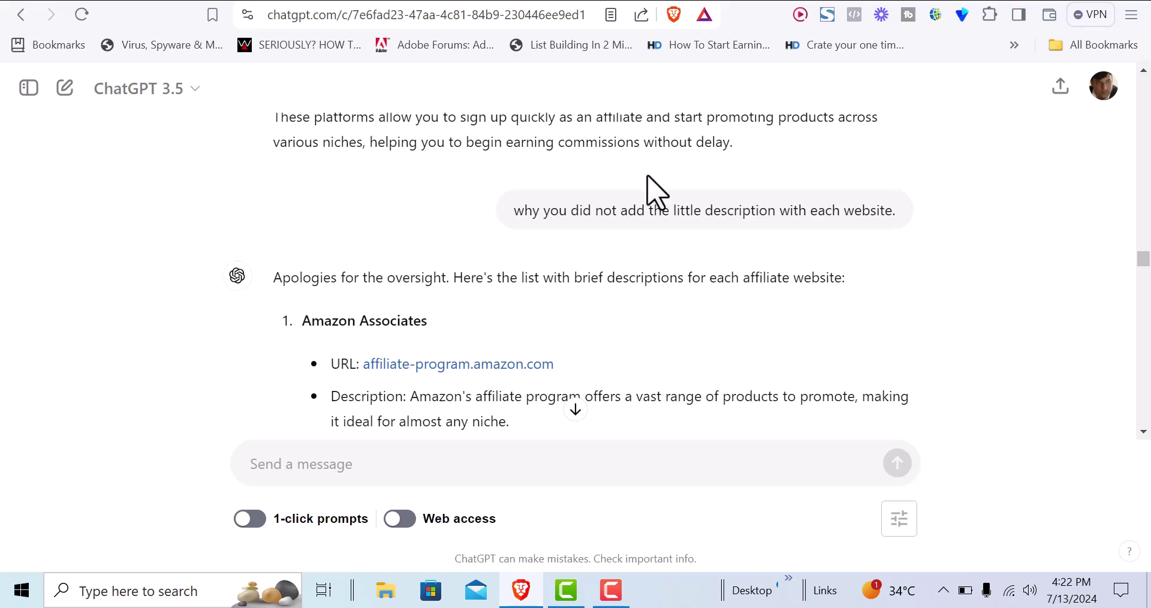
Switch to WarriorPlus and create a new vendor product named "Succeed with affiliate marketing (upsell offer)"
left_click(801, 2)
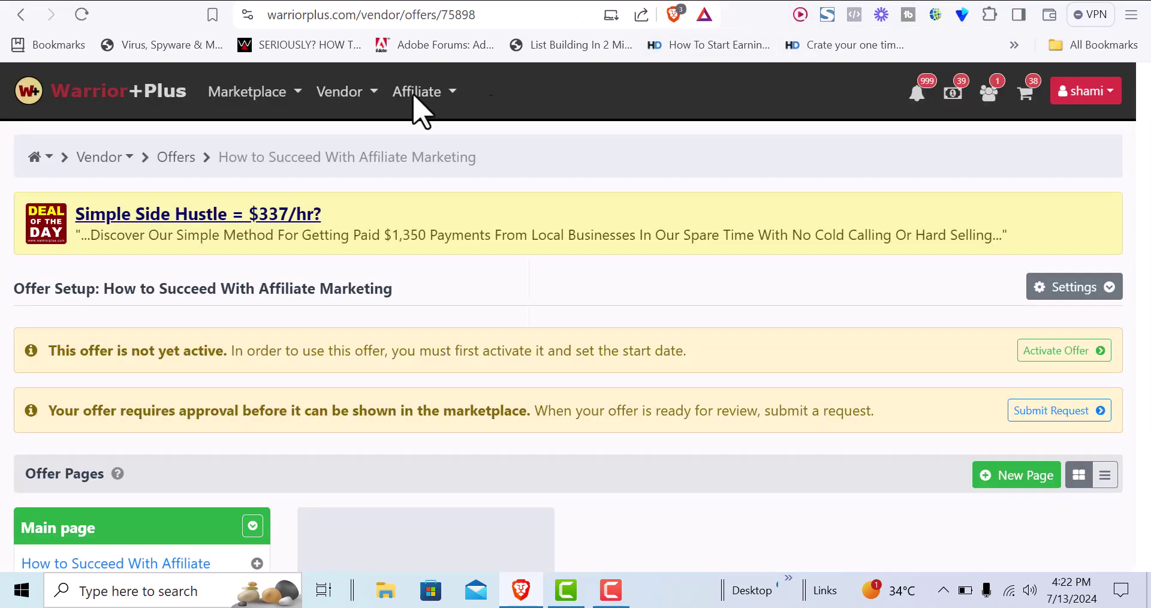
mouse_move(376, 95)
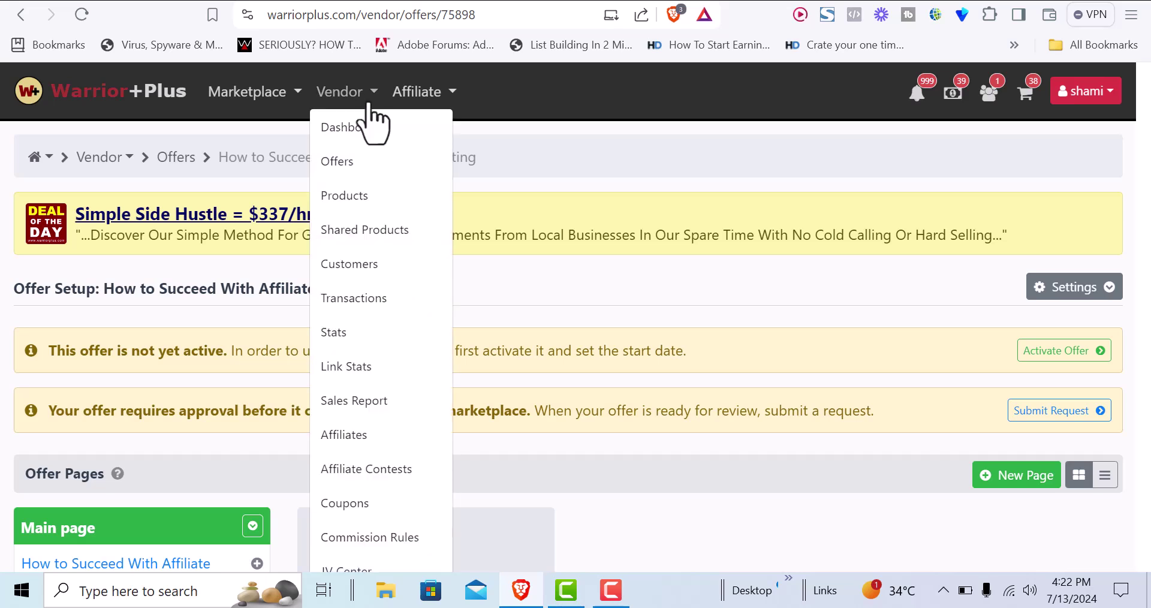
left_click(336, 201)
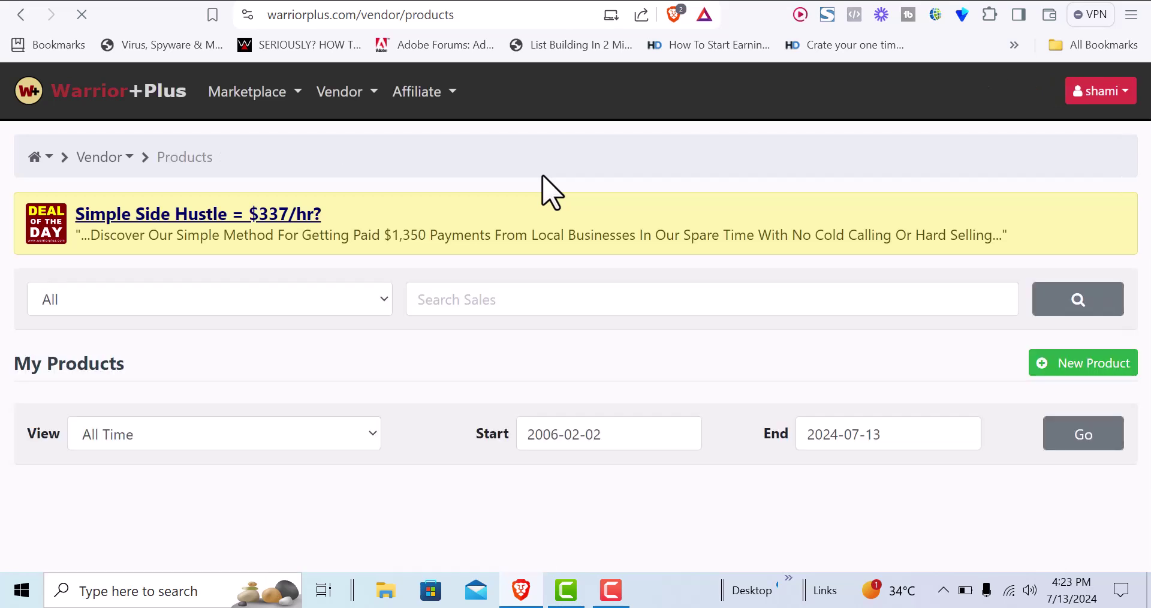
left_click(1067, 384)
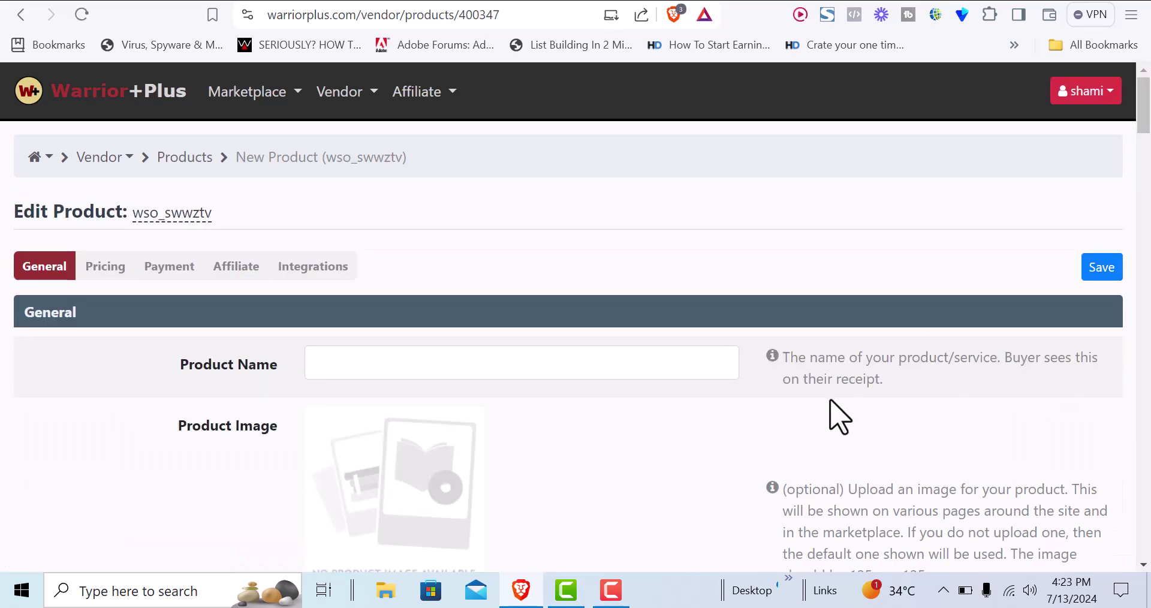
left_click(554, 369)
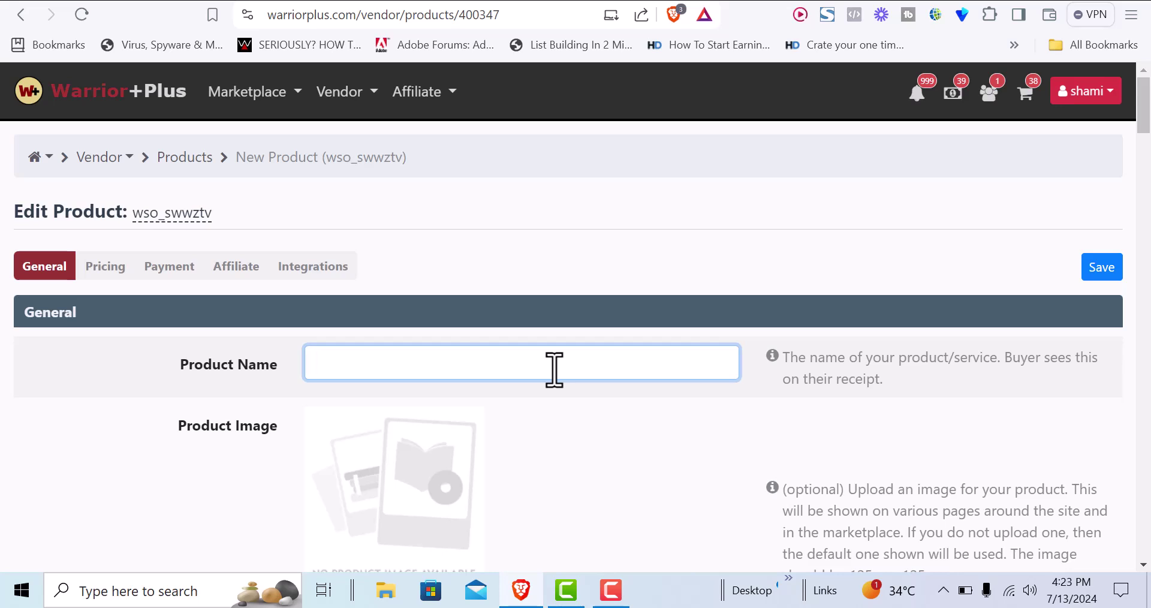
type("Succeed with affiliate marketing (upsell offer)")
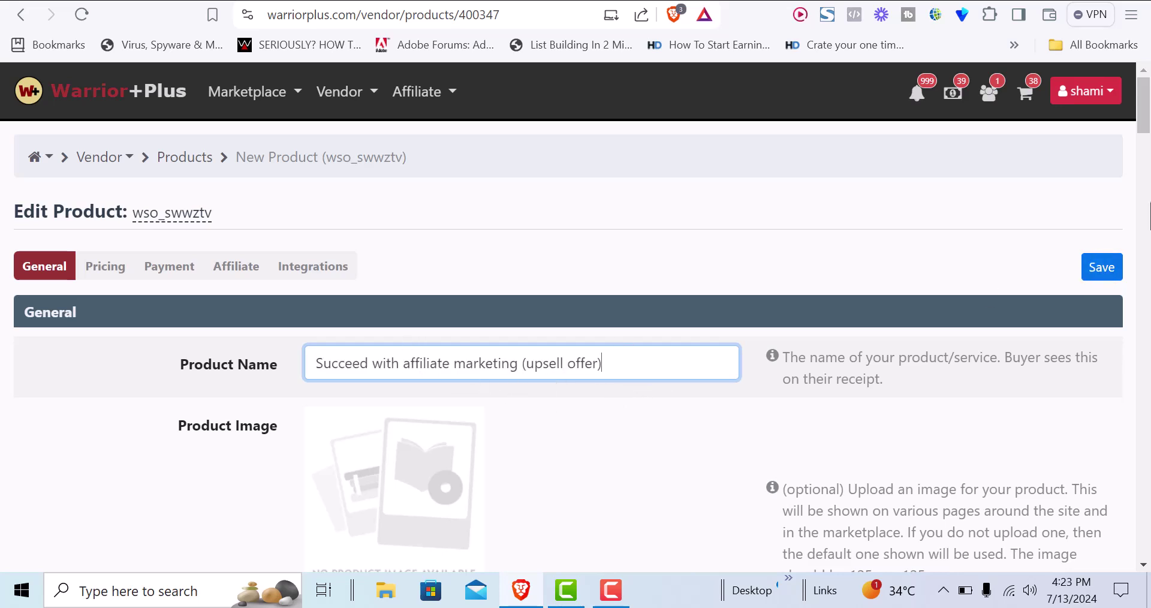
Set the product's category to Affiliate Marketing under Marketing Education
left_click_drag(1139, 128, 1139, 140)
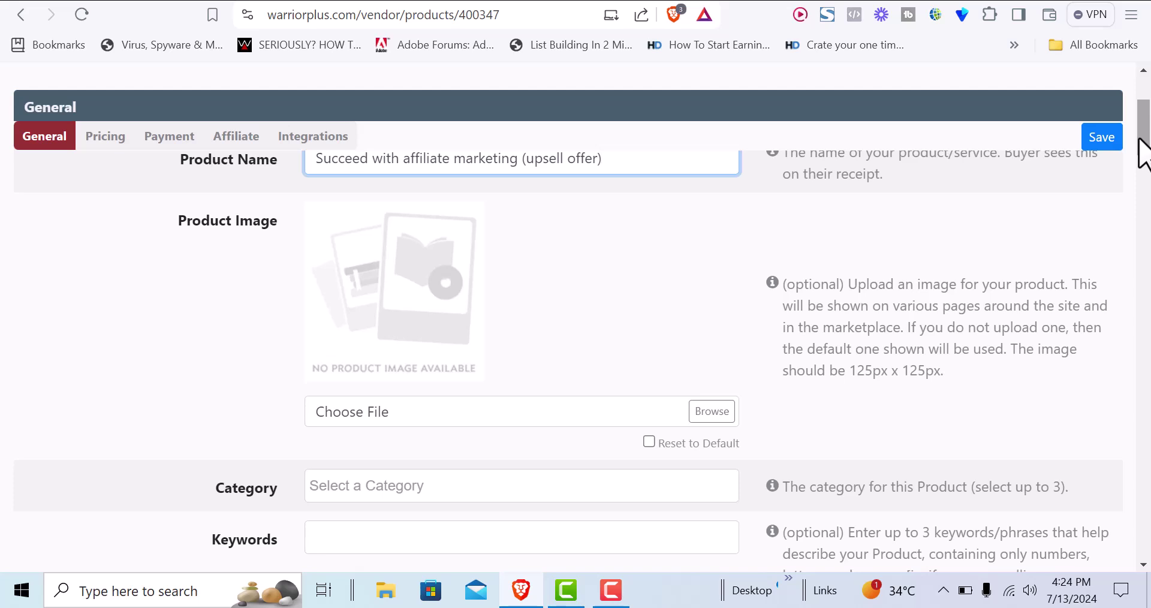
left_click_drag(1143, 151, 1144, 175)
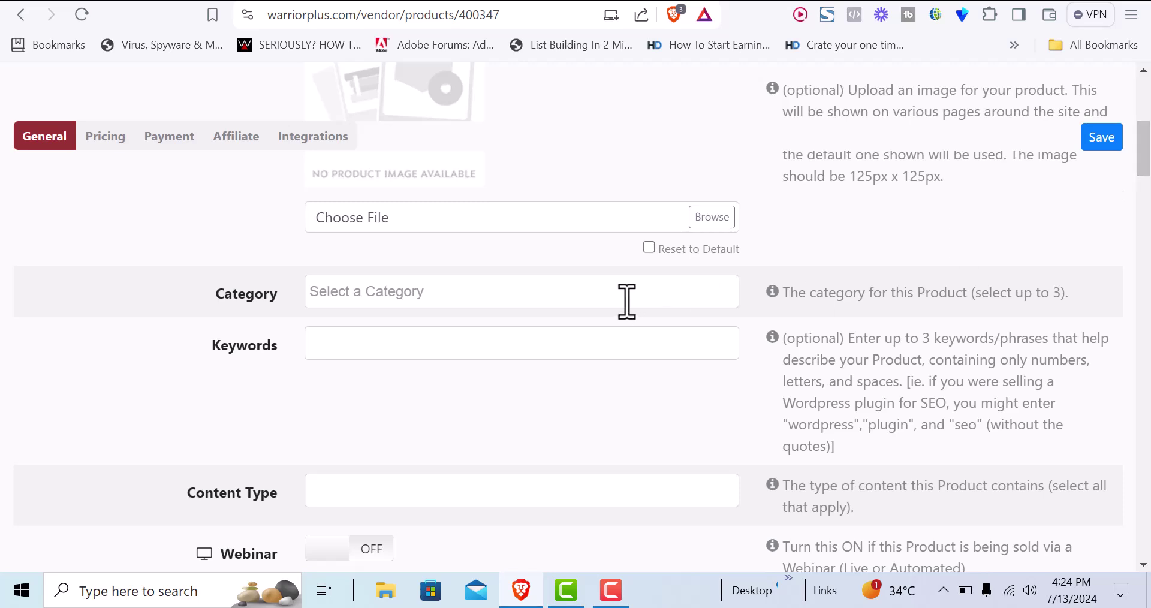
left_click(523, 296)
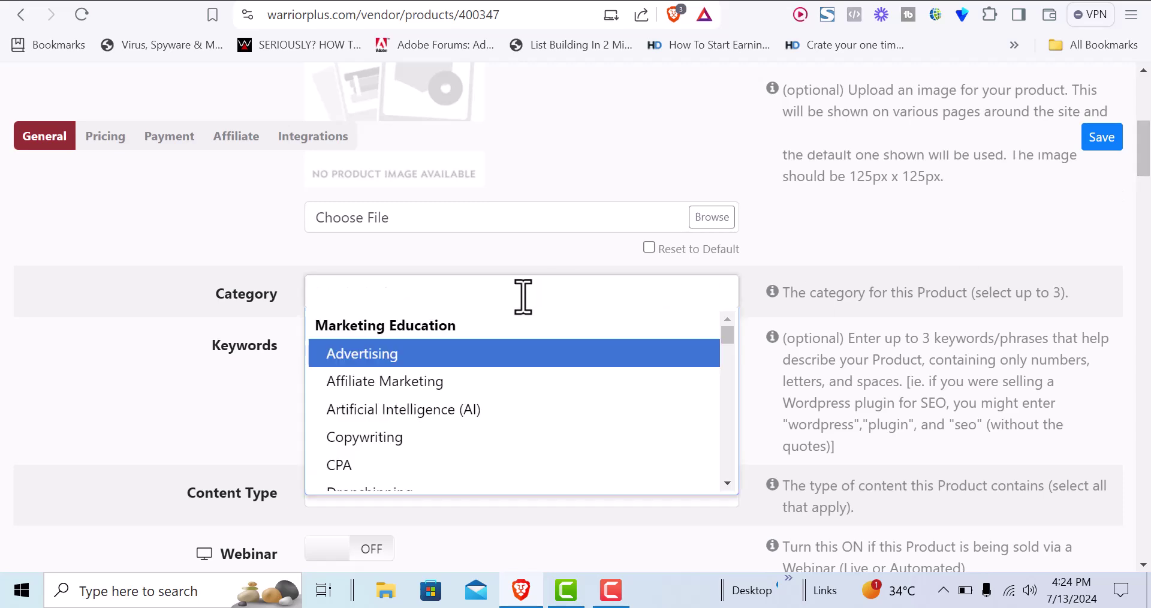
left_click(404, 383)
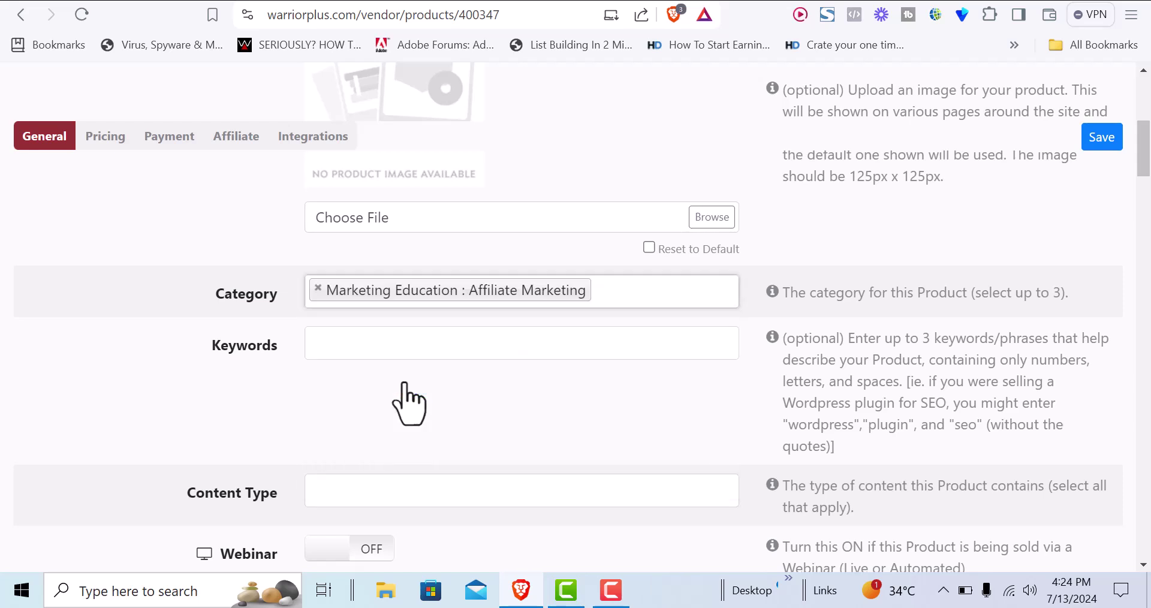
Add the suggested keywords "Afffiliate Marketing" and "Affiliate Marketing 101" to the product
left_click(372, 344)
type("aff")
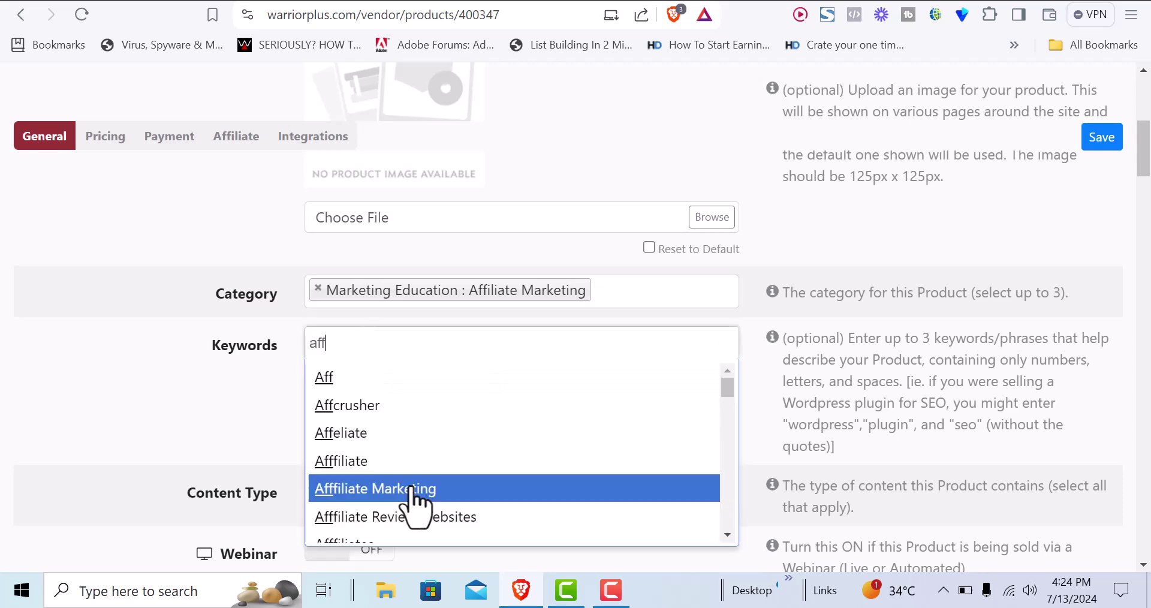
left_click(411, 489)
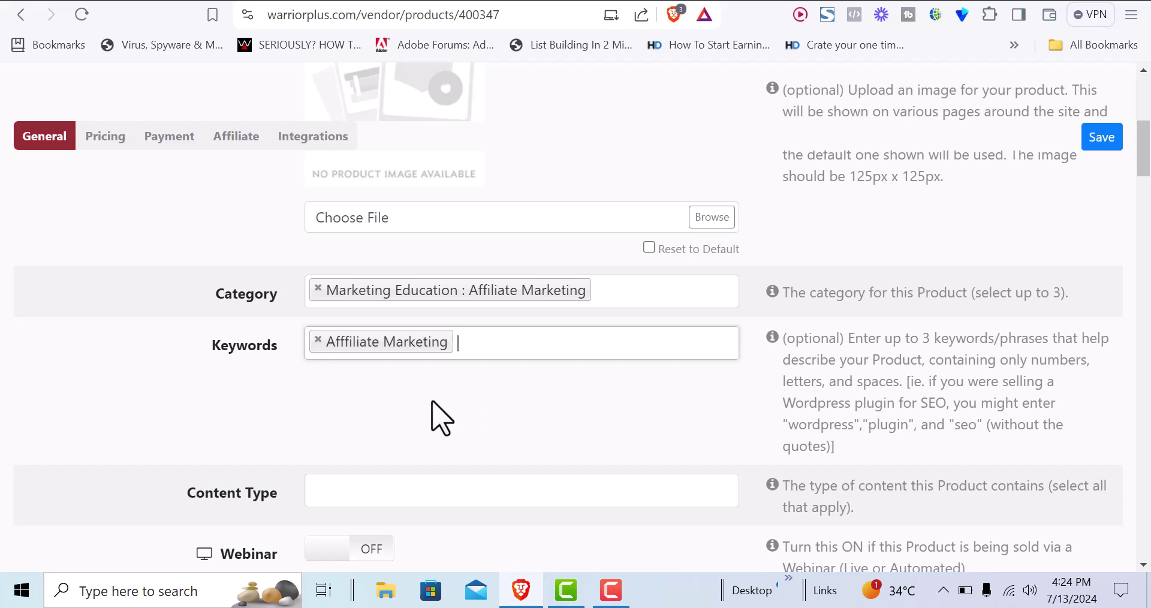
type("affiliate marketing")
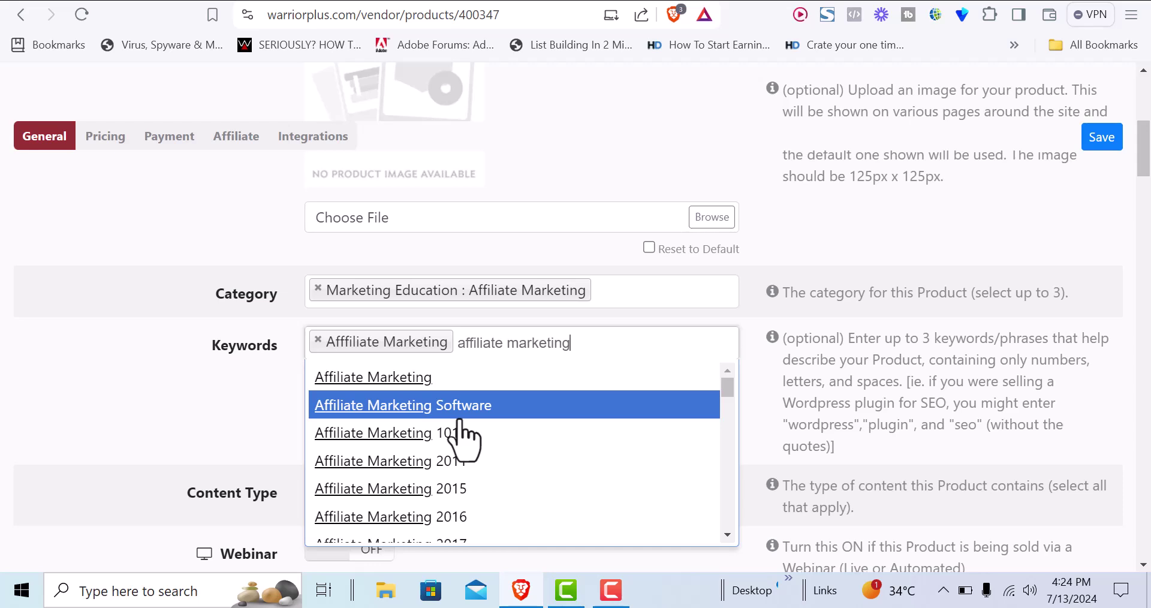
left_click(383, 434)
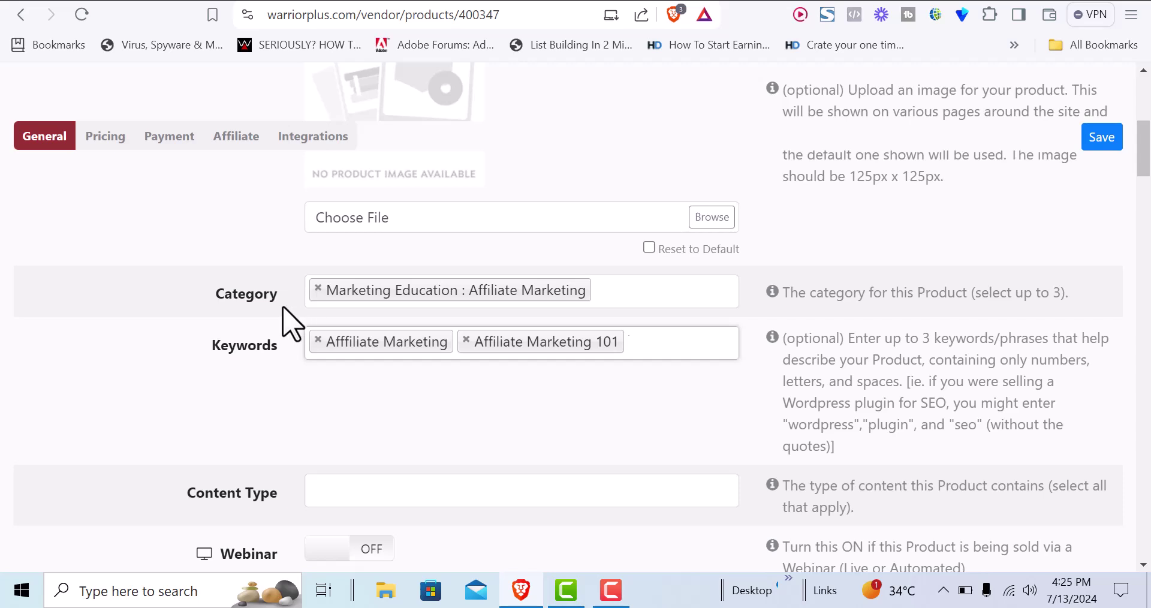
Set the product's content type to ebook
left_click_drag(1142, 150, 1141, 170)
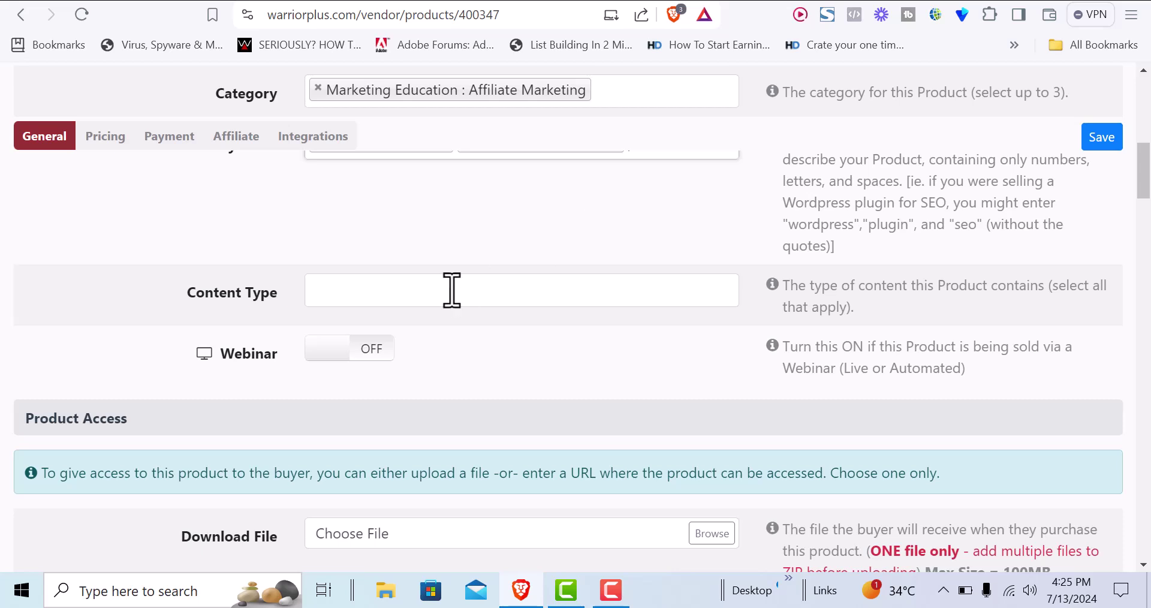
left_click(374, 291)
left_click(374, 291)
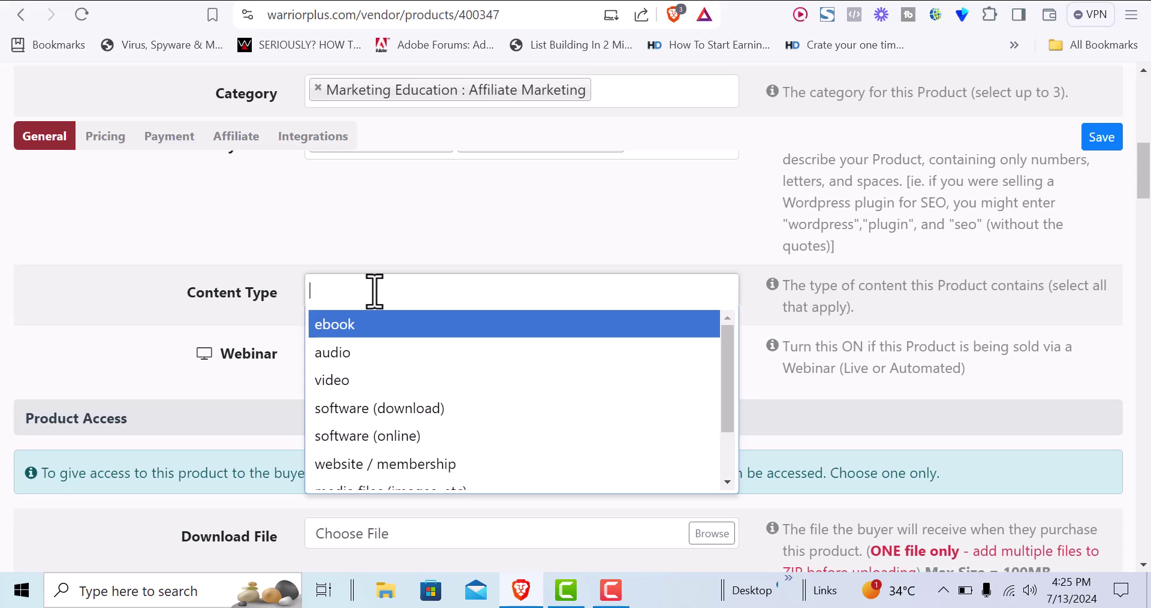
left_click(337, 324)
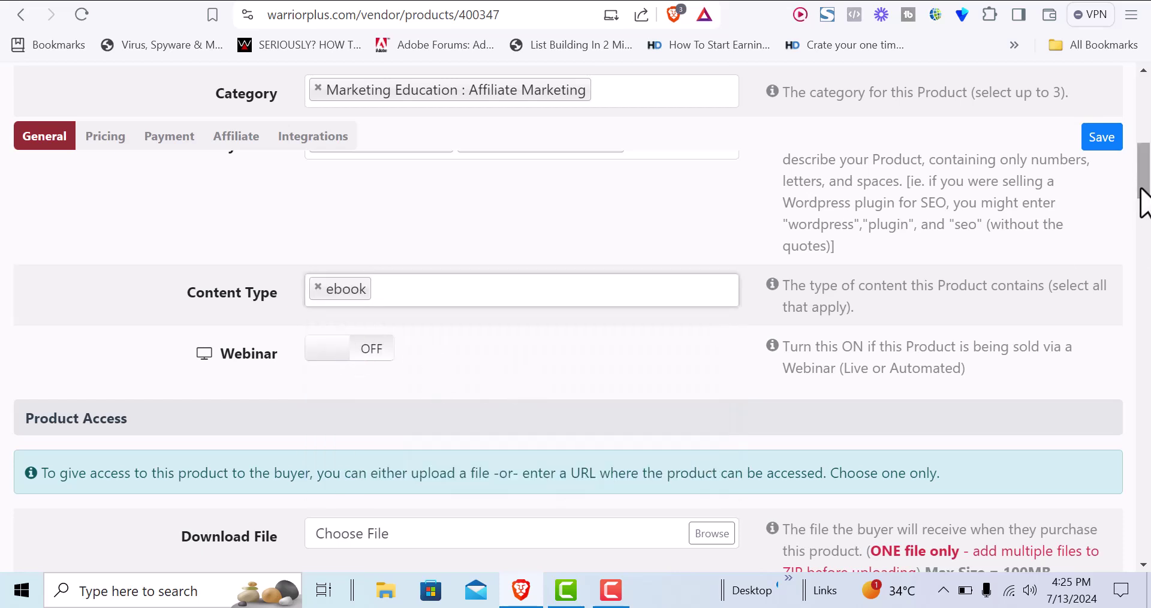
Switch to Google Drive and upload the PDF "10 Affiliate Network to Promote Affiliate Products" from the desktop
left_click_drag(1139, 177, 1138, 213)
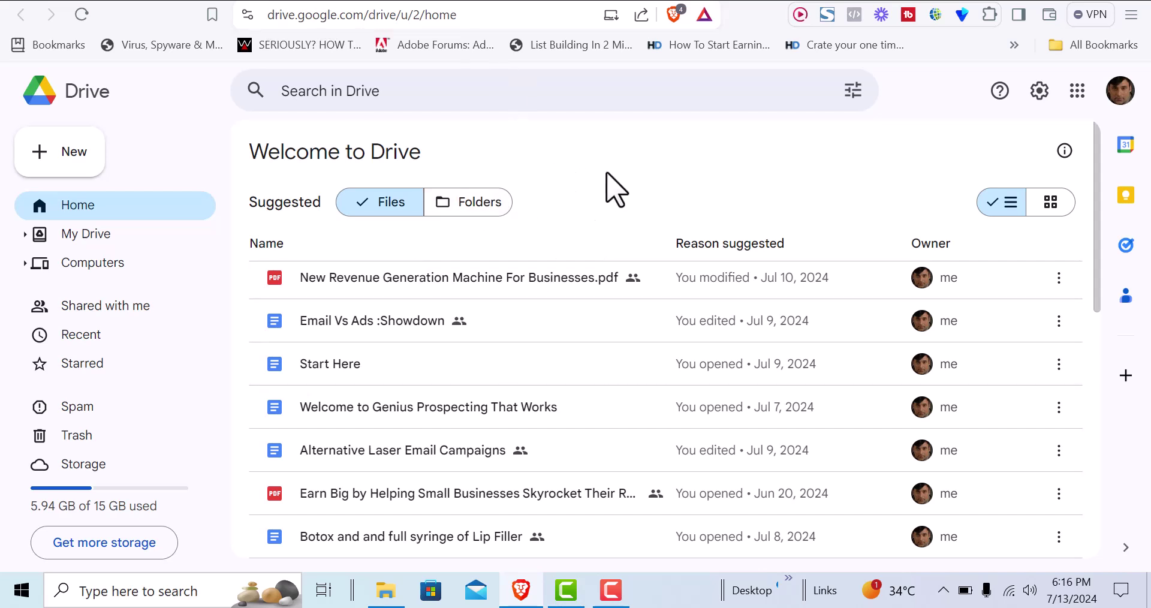
left_click(60, 171)
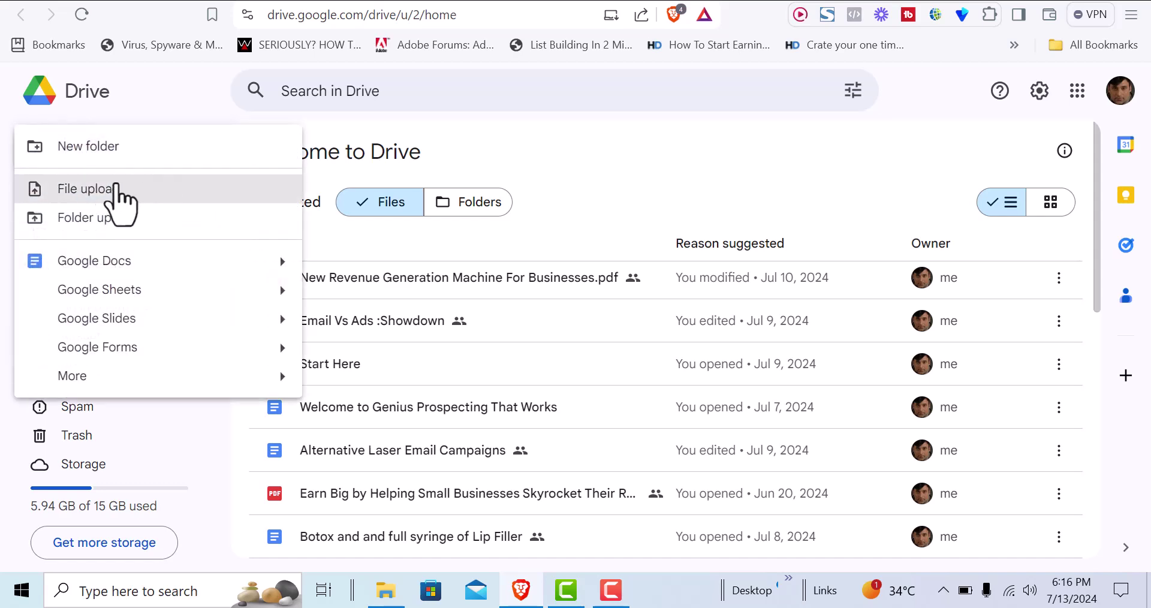
left_click(107, 190)
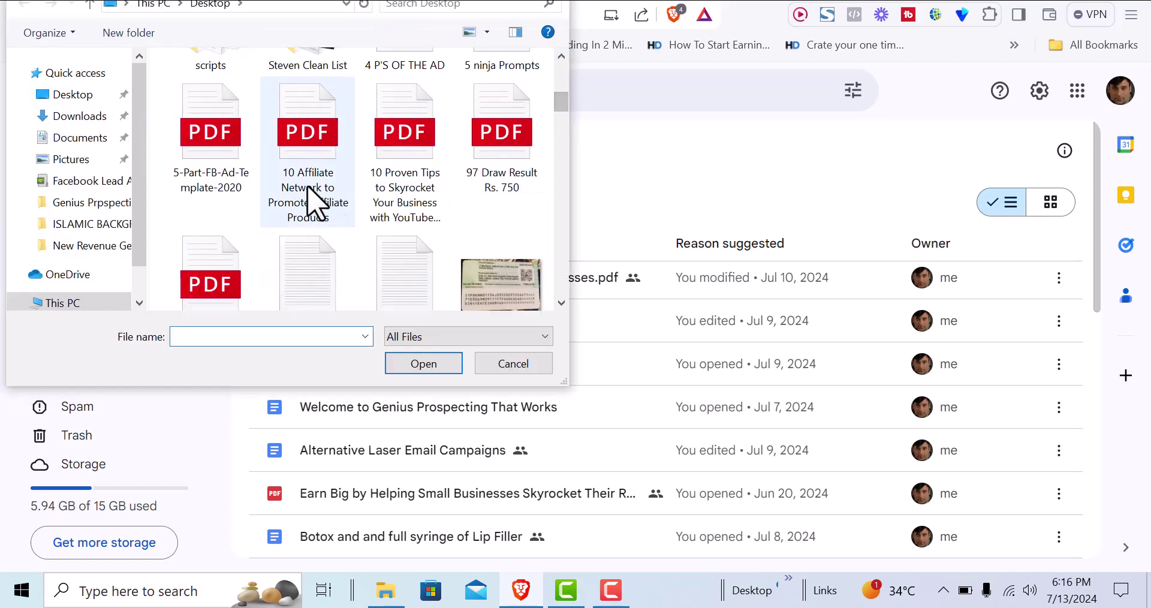
double_click(295, 147)
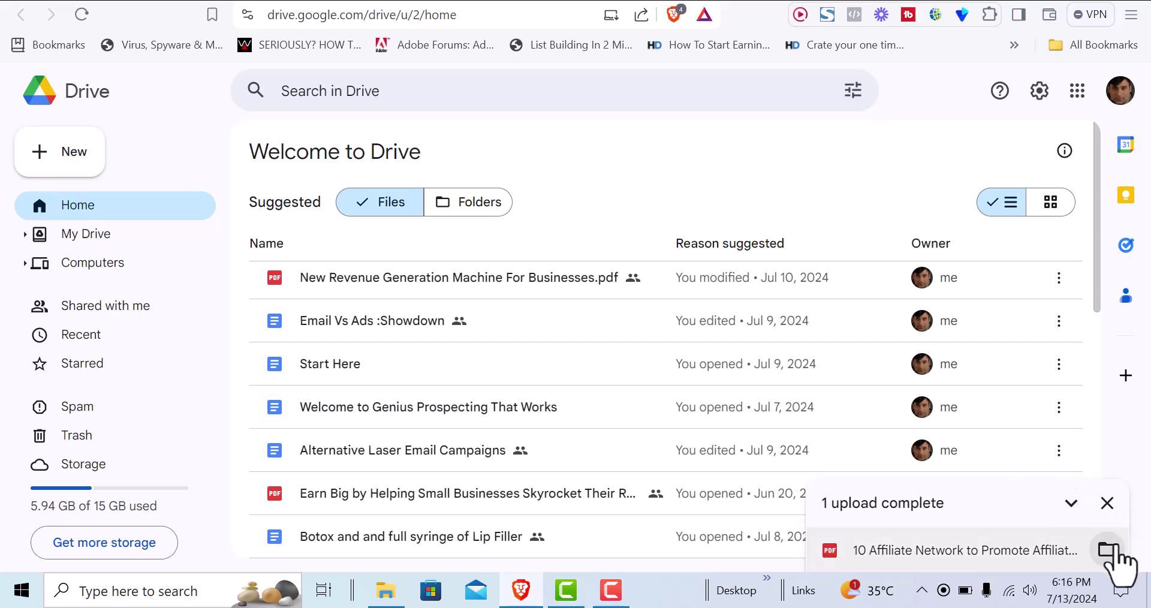
Share the uploaded 10 Affiliate Network PDF with anyone who has the link and copy its link
left_click(1106, 550)
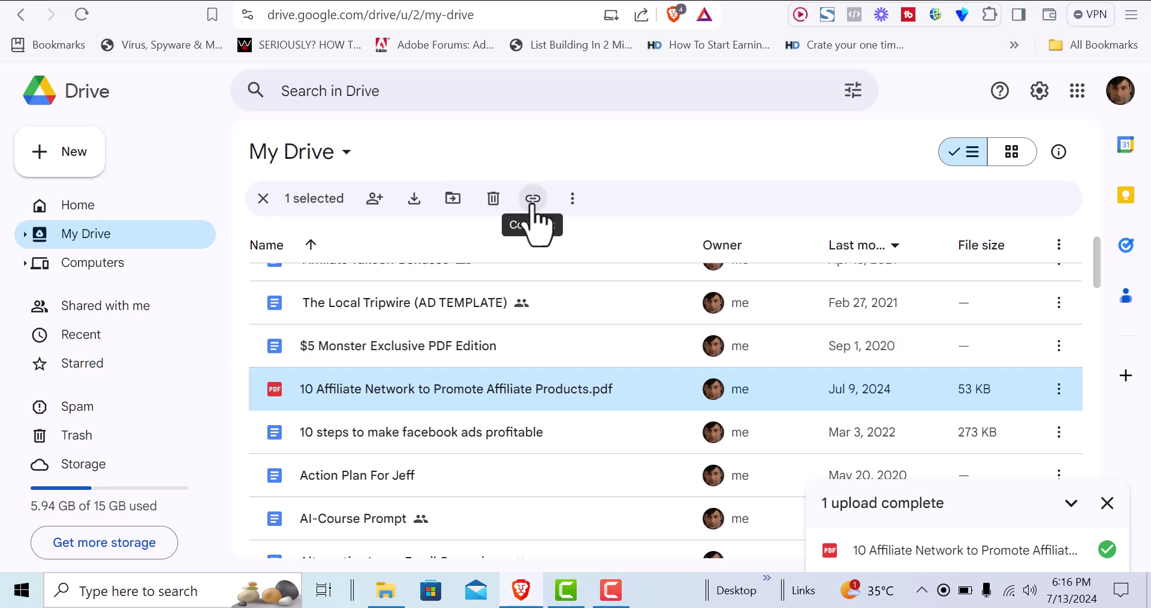
left_click(573, 207)
mouse_move(596, 383)
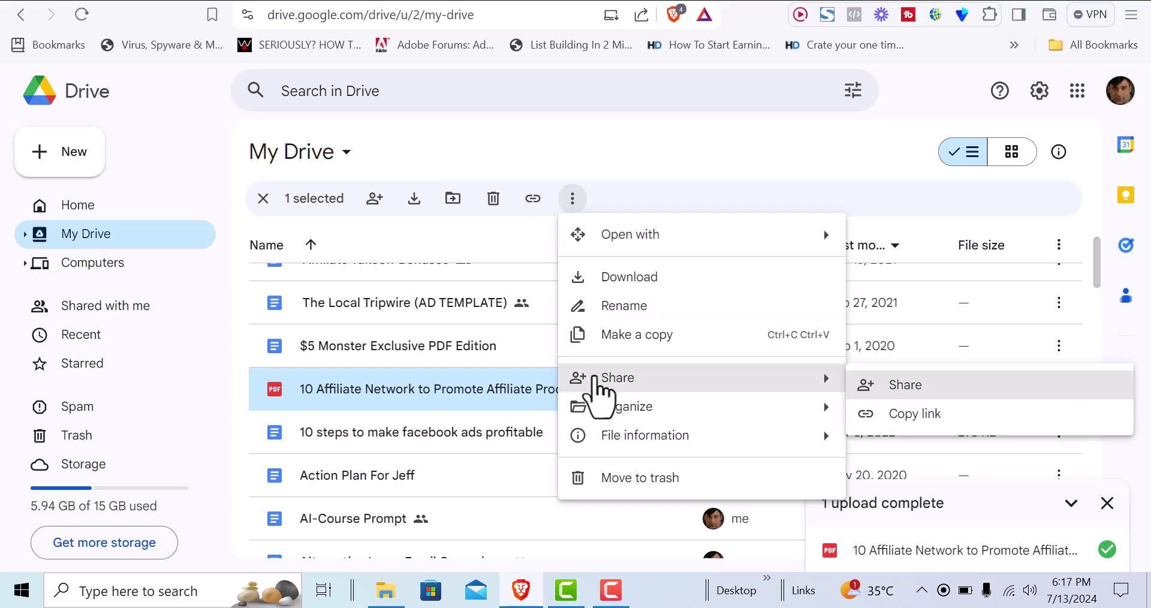
left_click(907, 384)
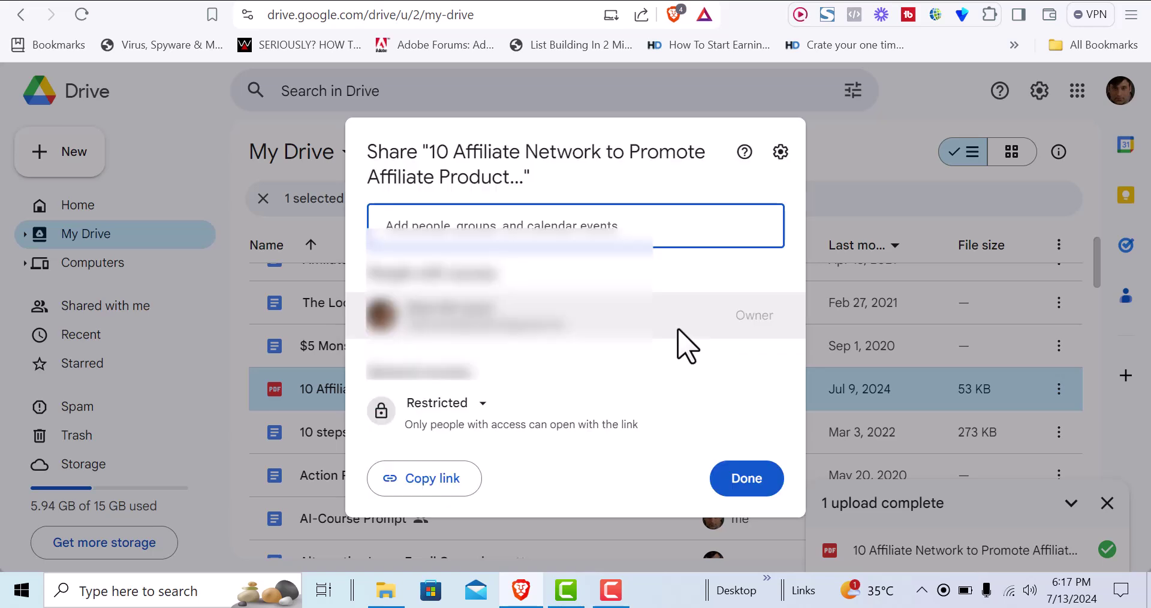
left_click(483, 412)
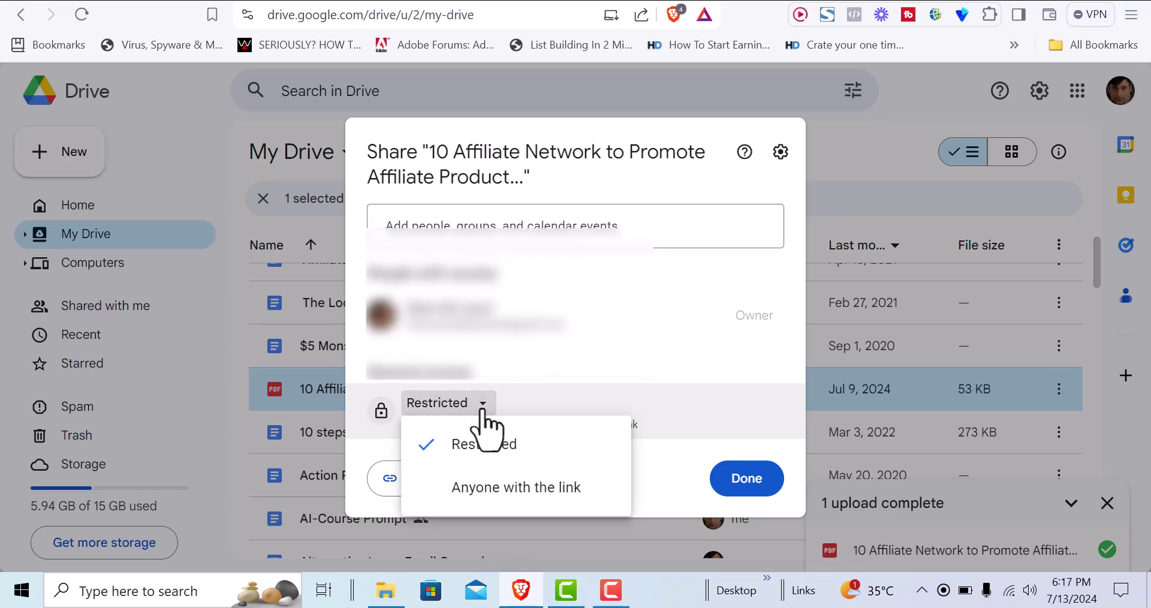
left_click(485, 488)
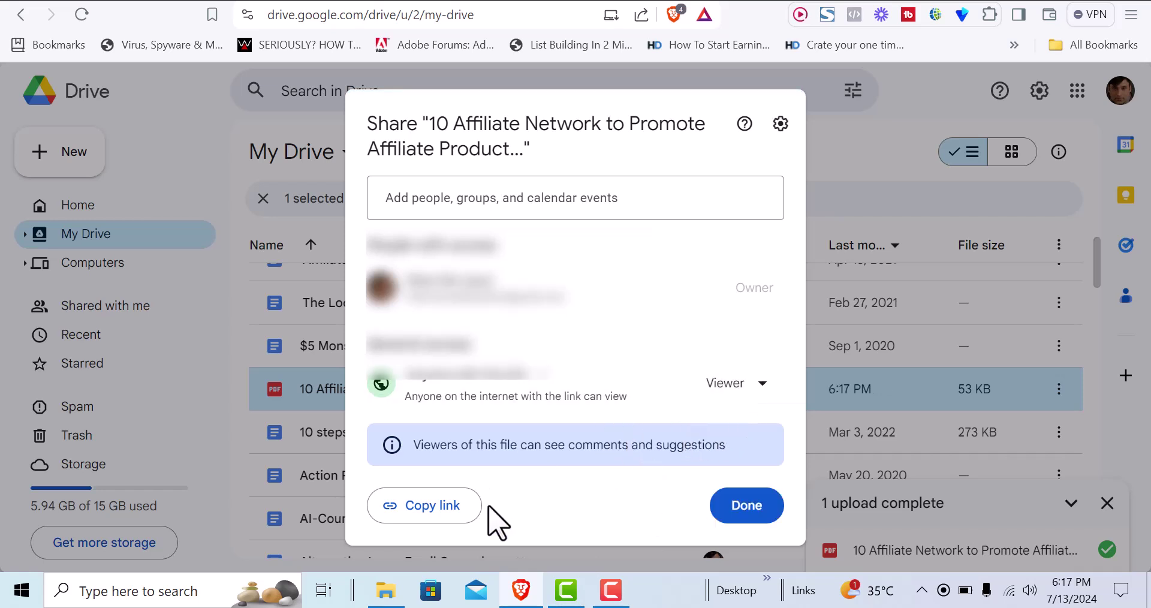
left_click(442, 507)
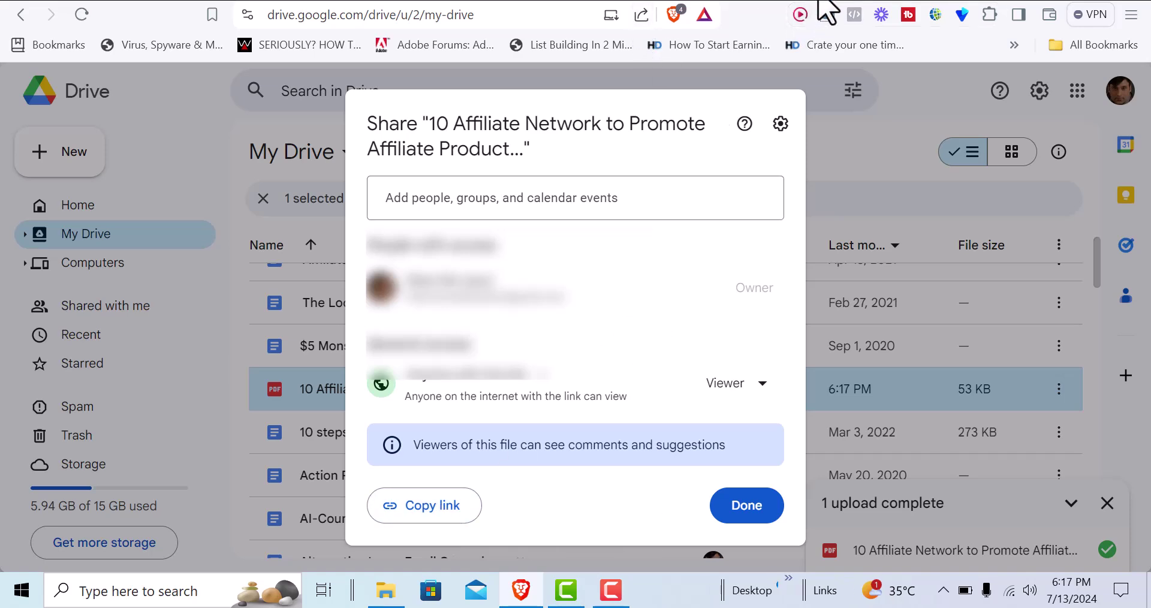
Switch to the WarriorPlus product page and paste the Drive link as both the Access URL and the Admin Access Info
key("ctrl+Tab")
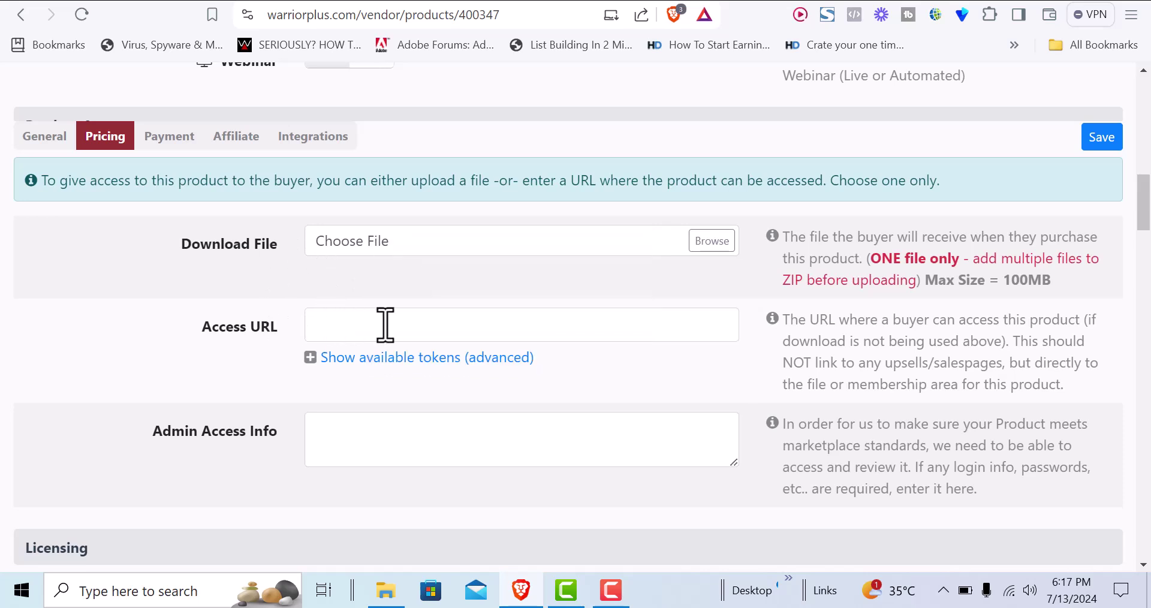
left_click(370, 325)
key("ctrl+v")
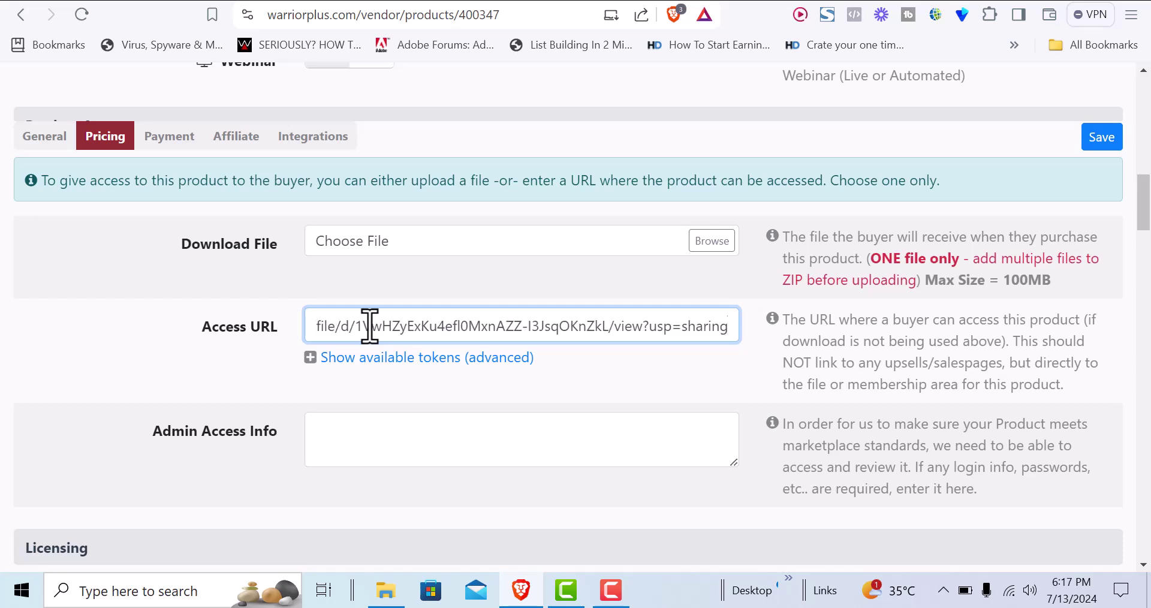
left_click(369, 438)
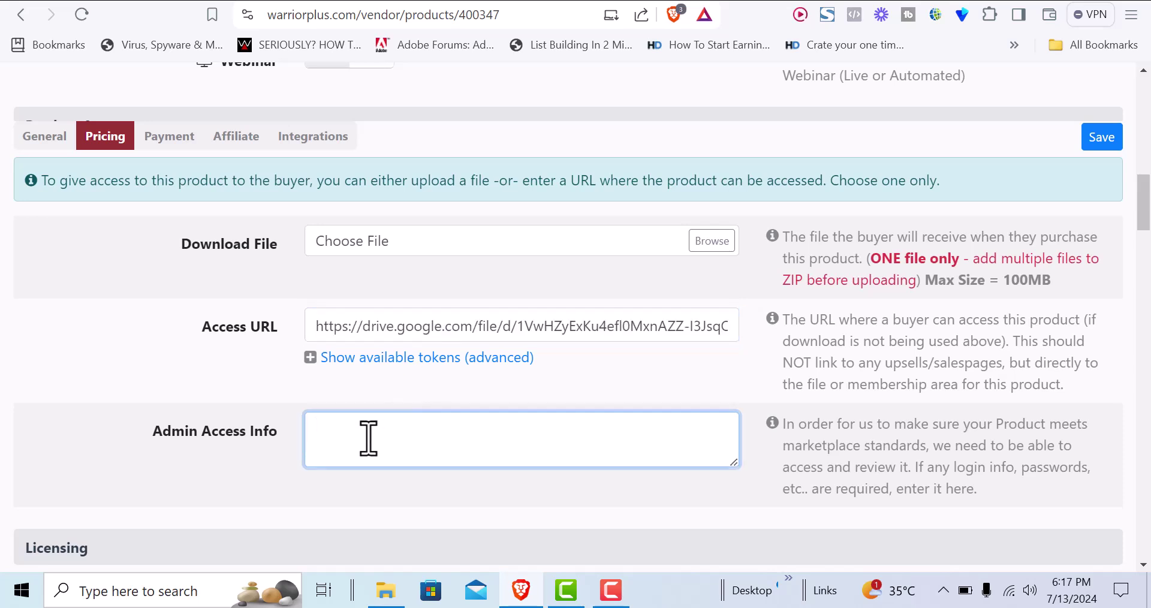
key("ctrl+v")
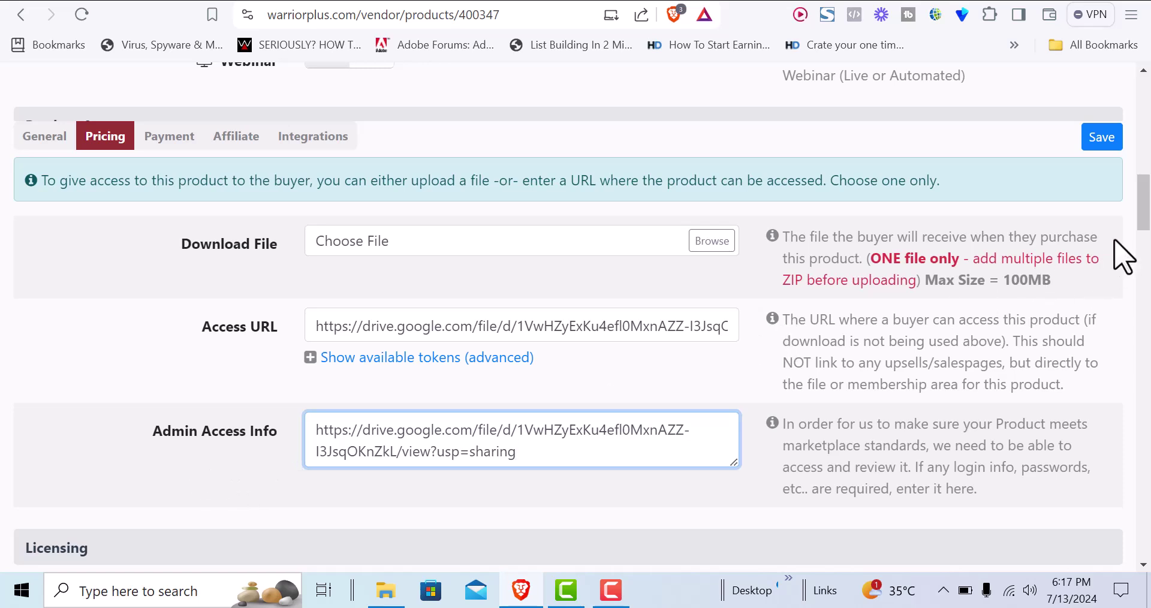
Set the product's license type to Personal Use
left_click_drag(1140, 228, 1143, 267)
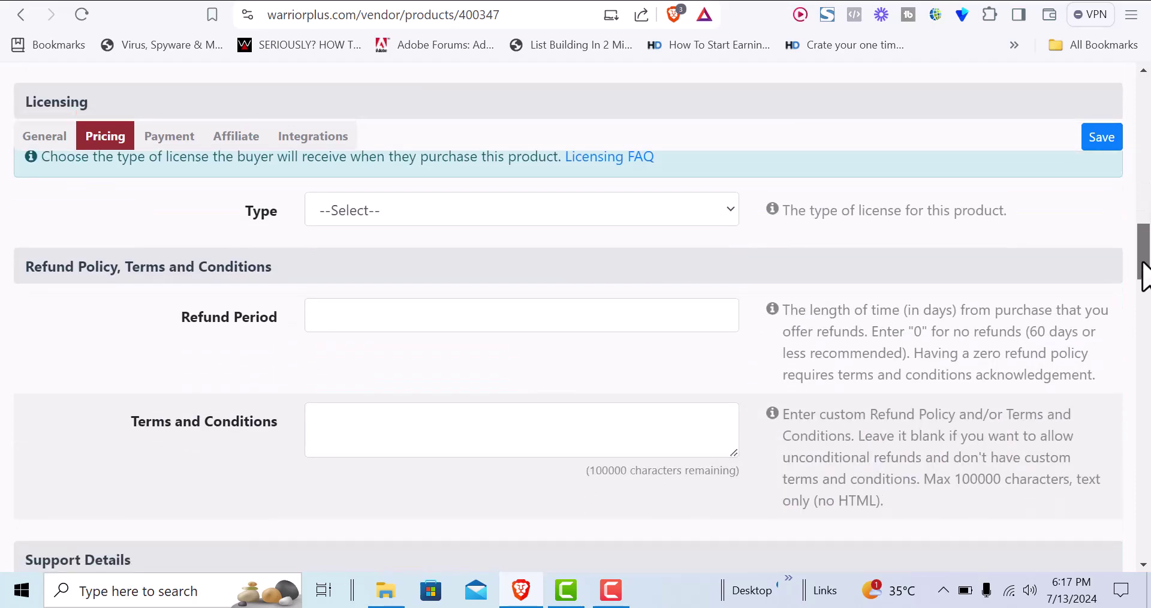
left_click(597, 207)
left_click(434, 258)
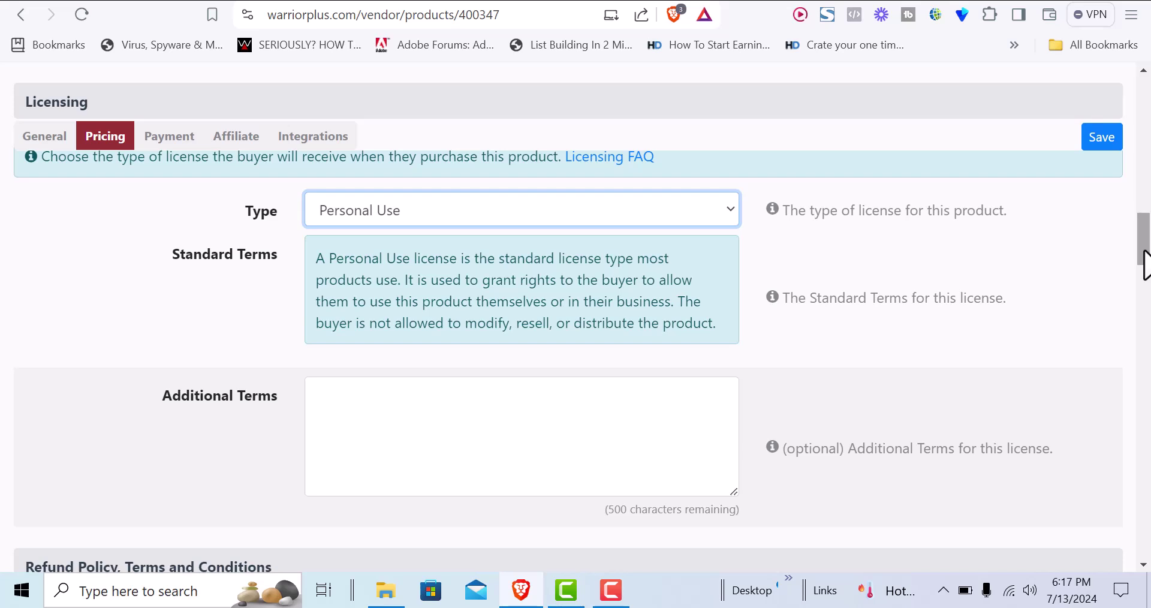
Set the product's refund period to 15 days
left_click_drag(1145, 252, 1145, 288)
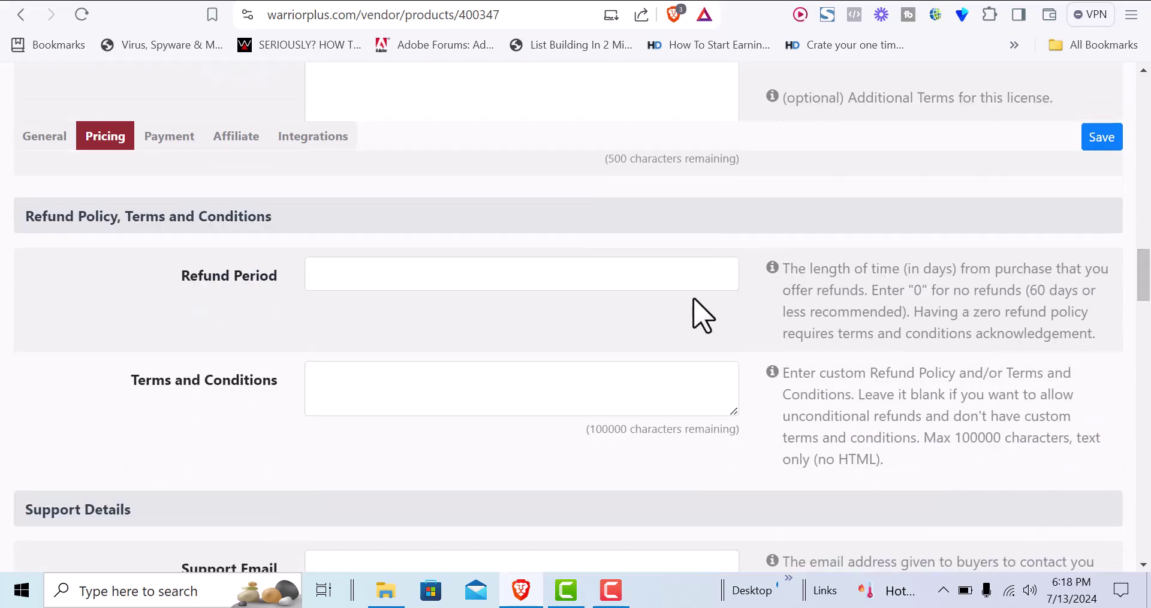
left_click(471, 277)
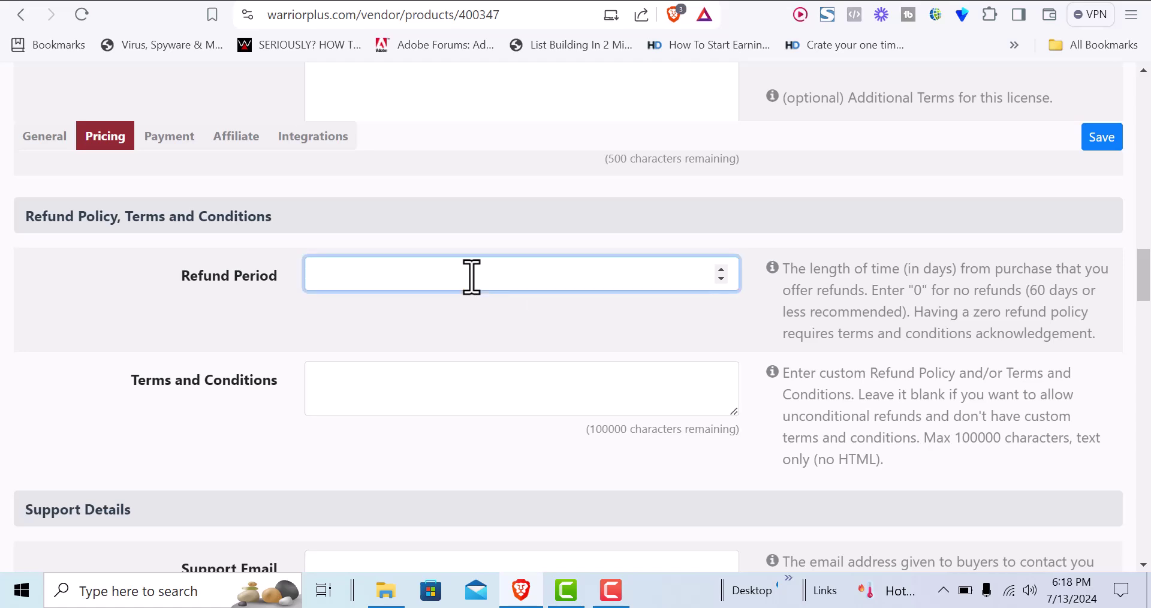
type("15")
left_click(441, 337)
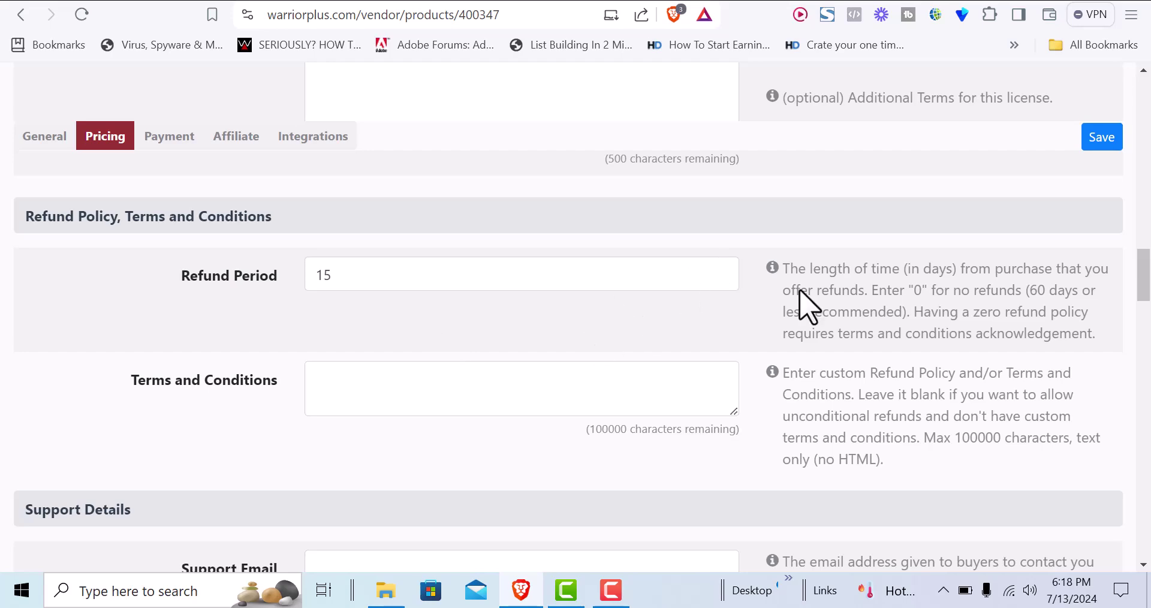
In the disclosures, keep the product open for sale, declare original creator or exclusive ownership, and certify the legal right to sell
left_click_drag(1145, 300, 1144, 324)
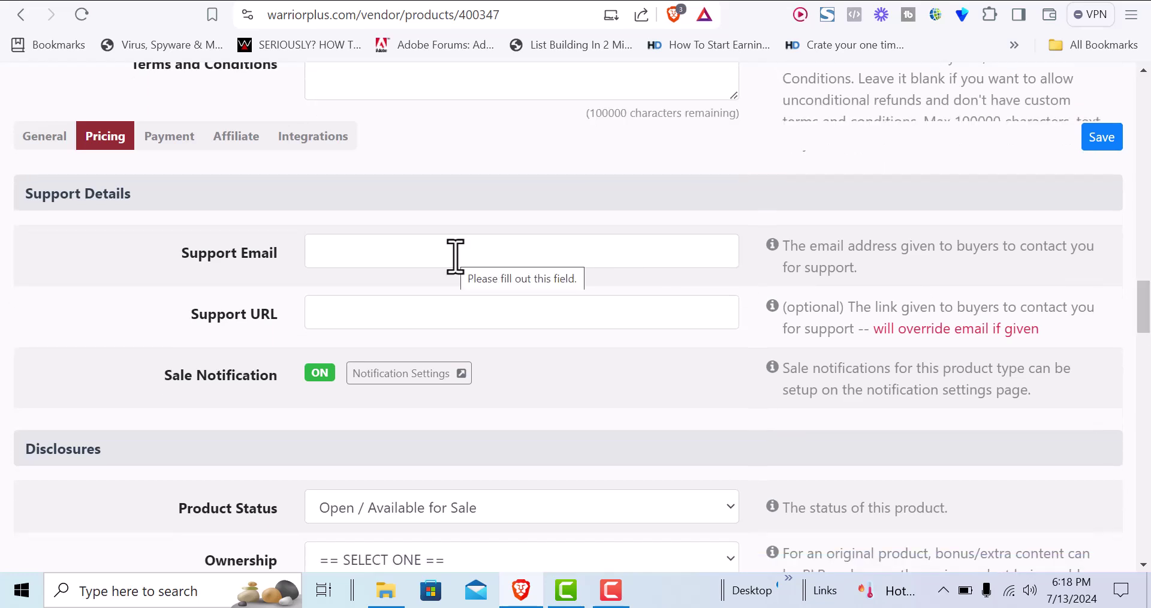
left_click_drag(1144, 323, 1144, 353)
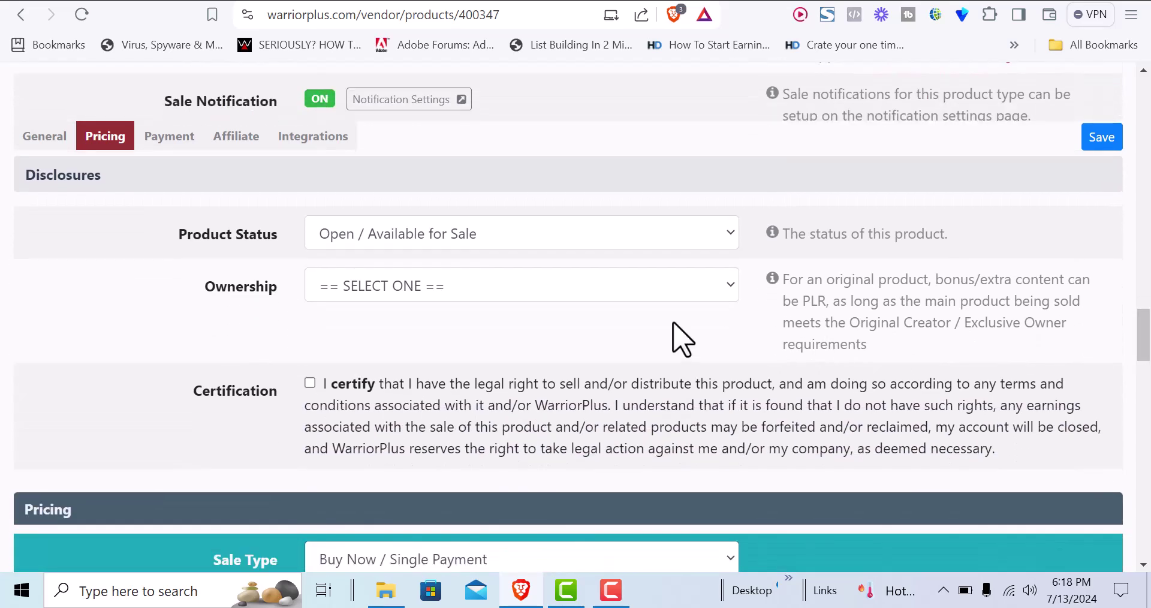
left_click(612, 233)
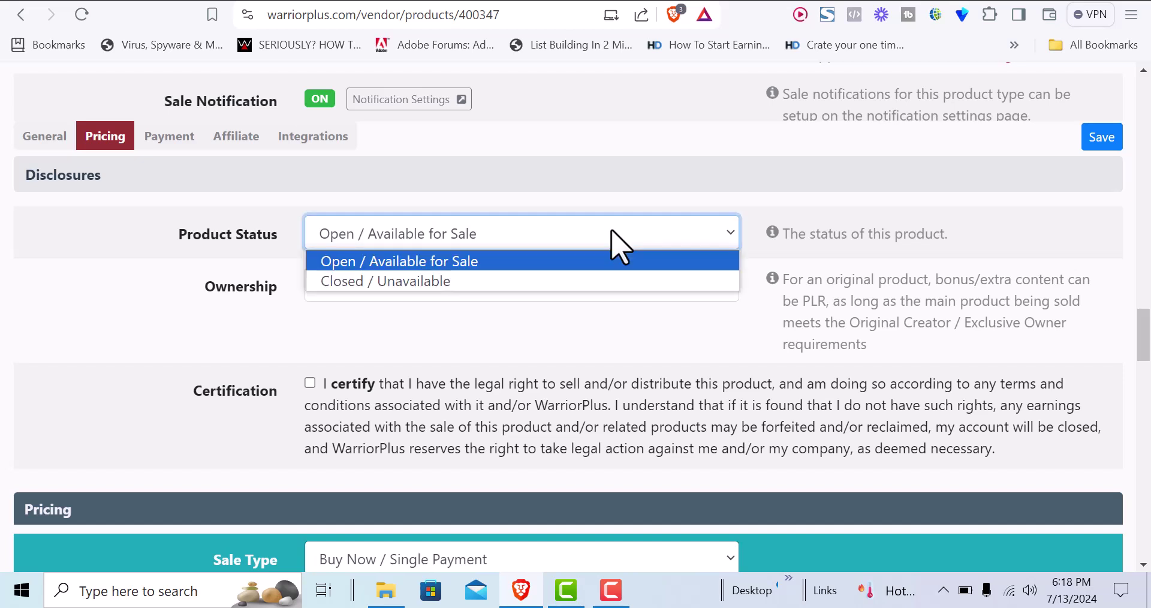
left_click(454, 262)
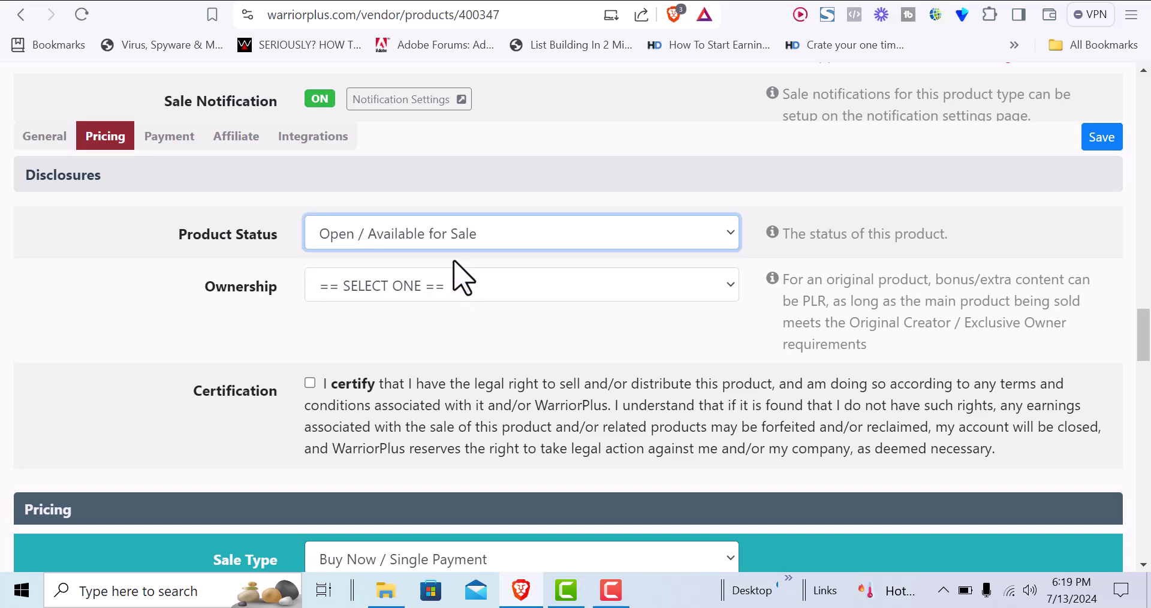
left_click(412, 288)
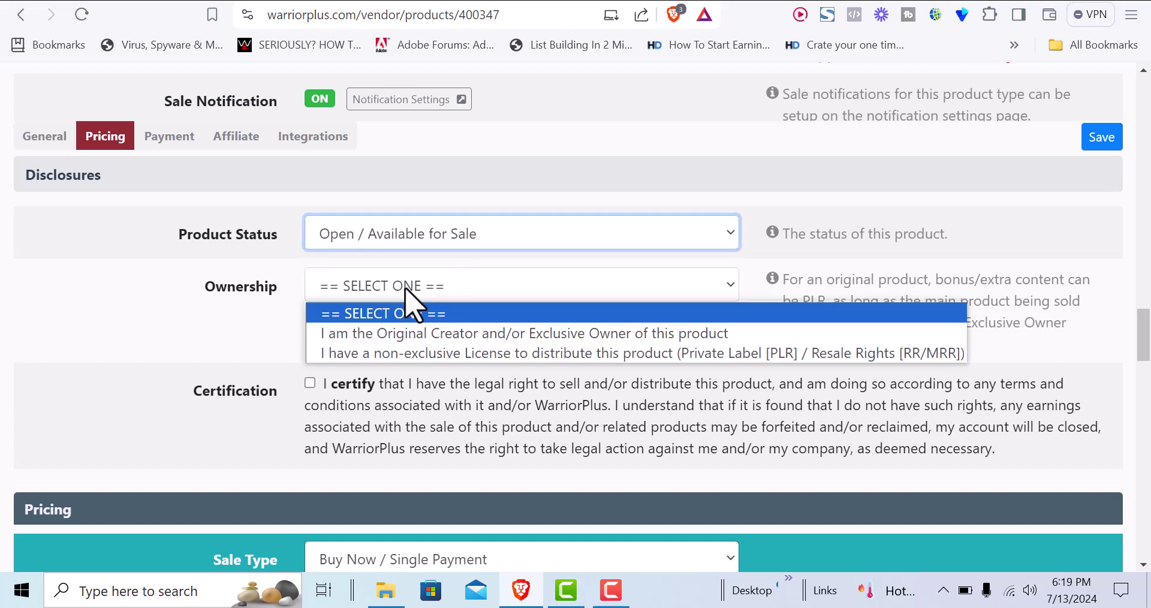
left_click(372, 334)
left_click(310, 383)
Set the product's regular price to 37 and its sale price to 17
left_click_drag(1141, 346, 1144, 389)
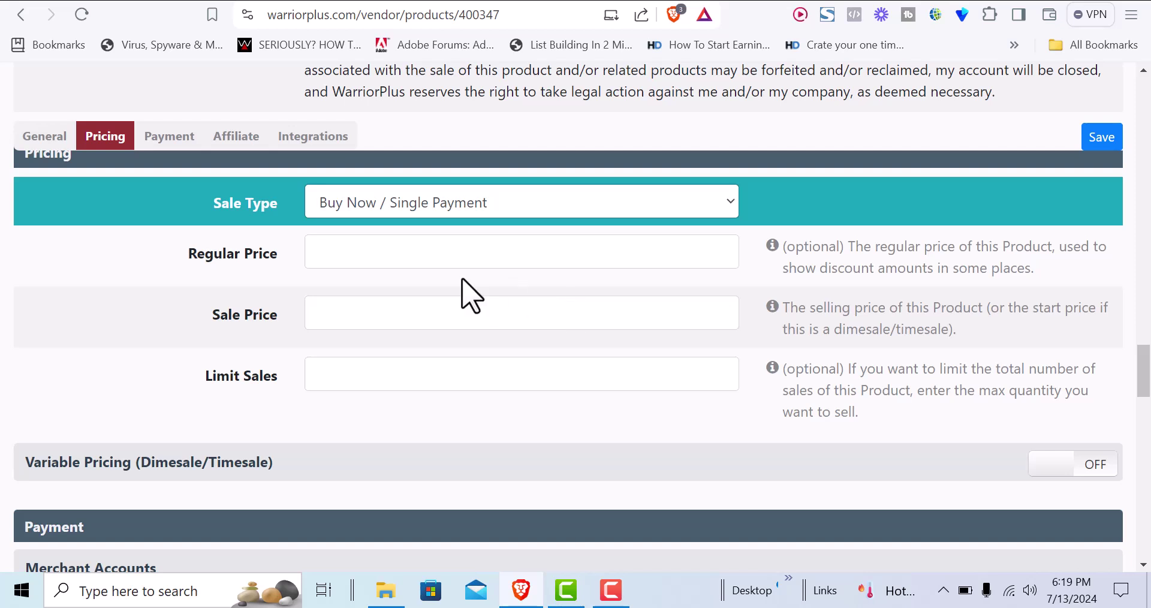
left_click(423, 253)
type("37")
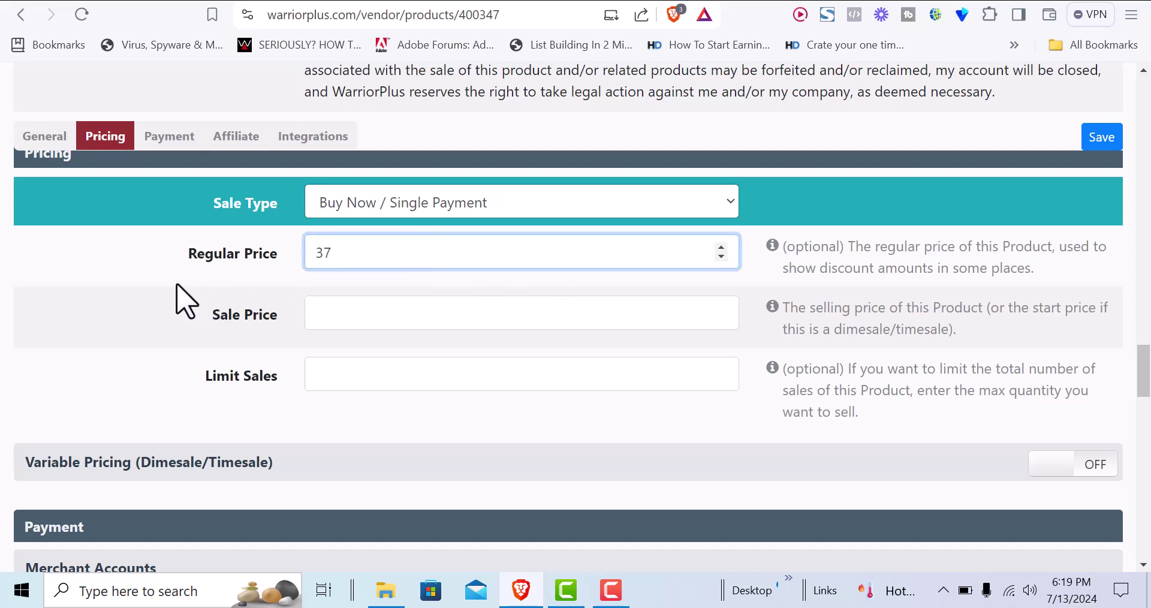
left_click(346, 309)
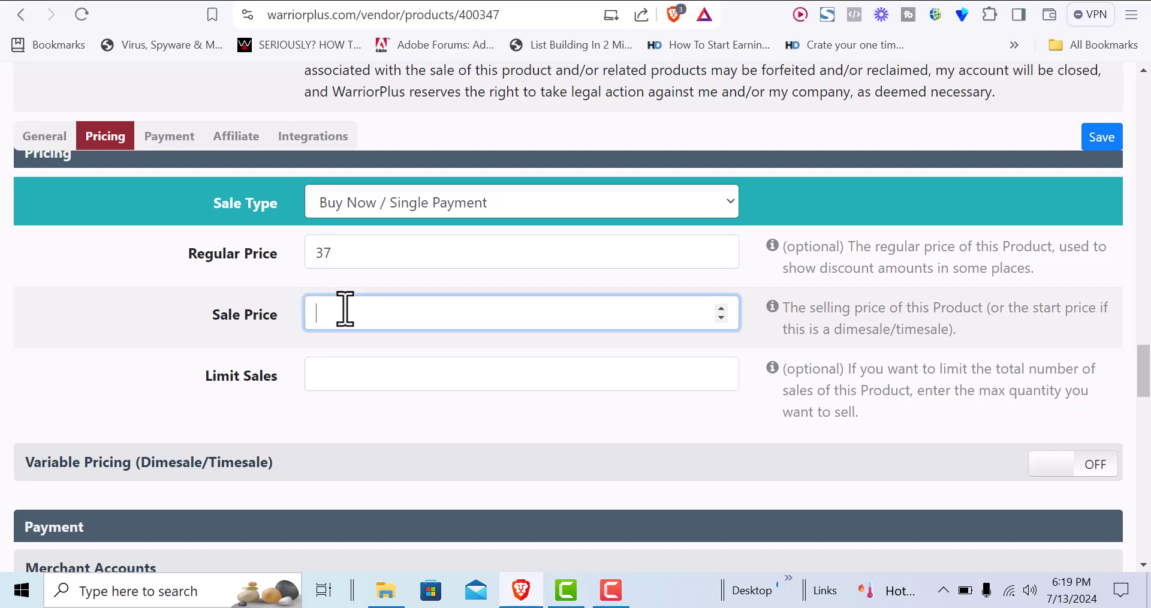
type("17")
Set both the affiliate commission rate and the WarriorPlus commission to 50%, and save the product
scroll(1142, 386, "down", 2)
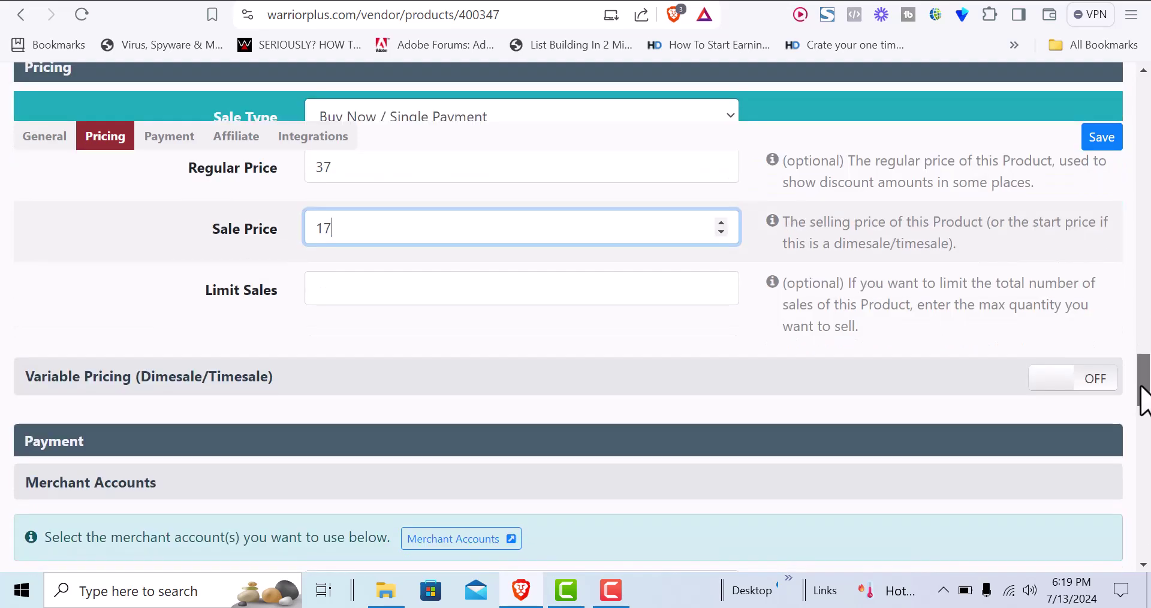
left_click_drag(1141, 387, 1141, 424)
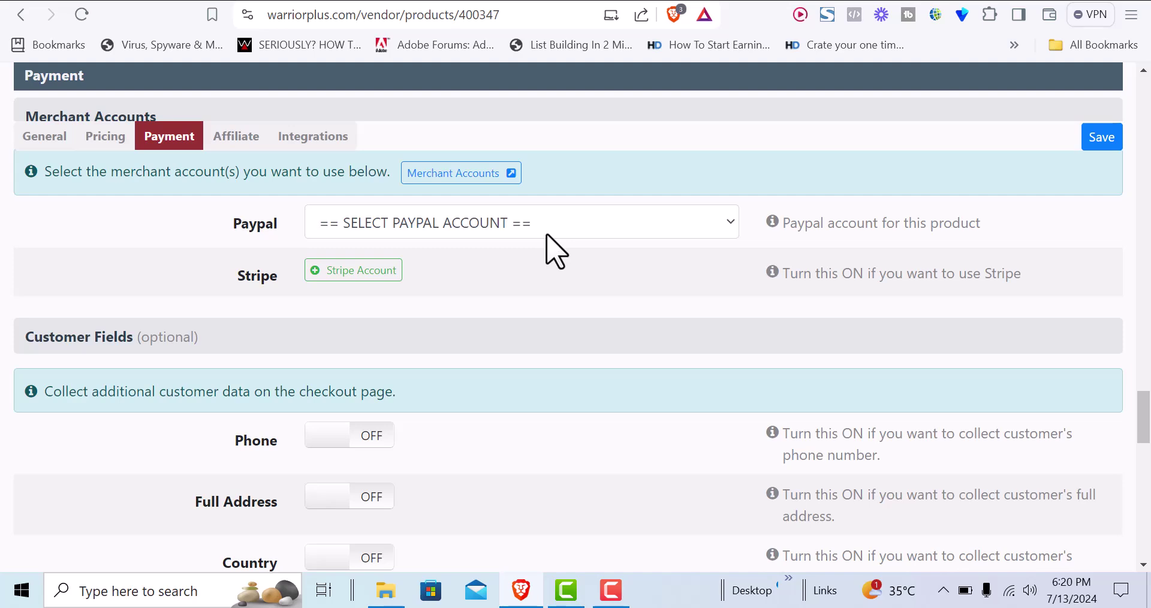
scroll(1144, 446, "down", 3)
left_click_drag(1143, 436, 1143, 500)
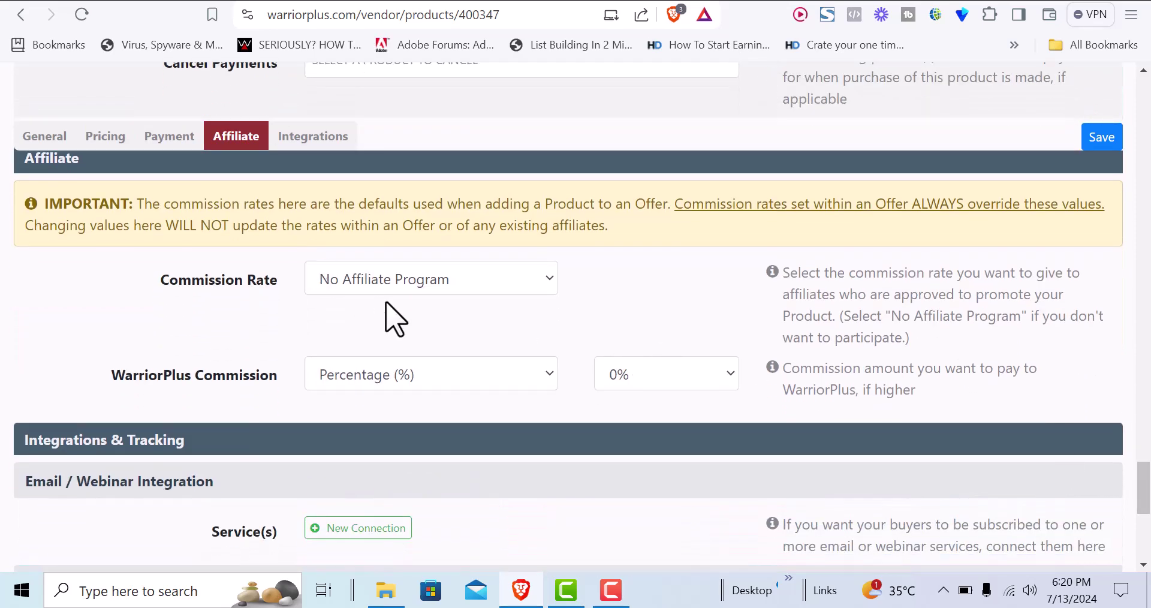
left_click(537, 283)
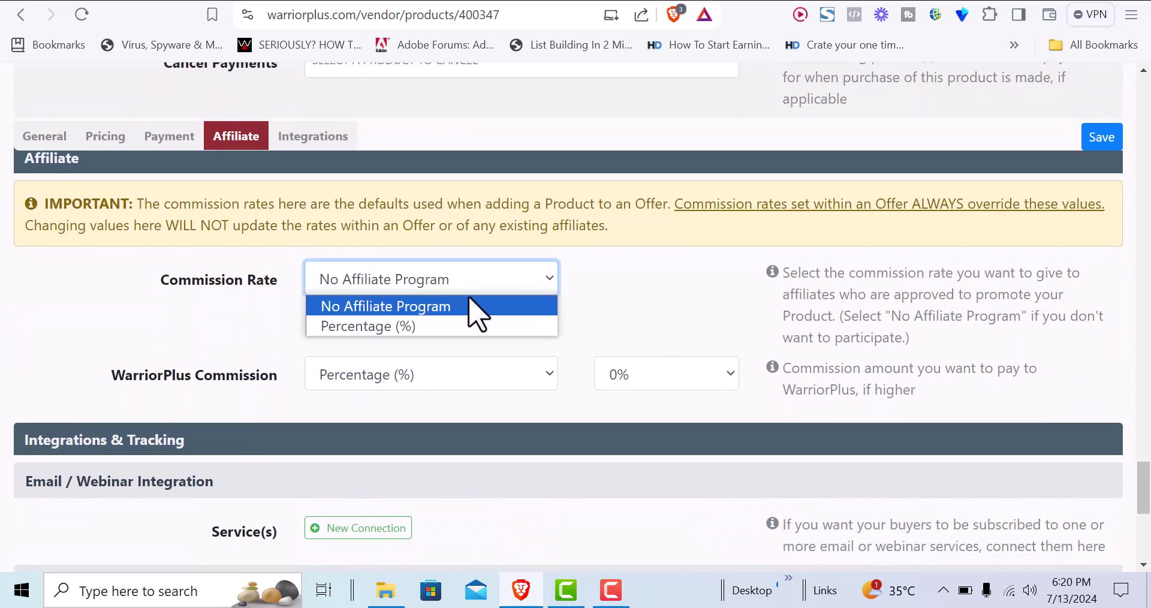
left_click(414, 327)
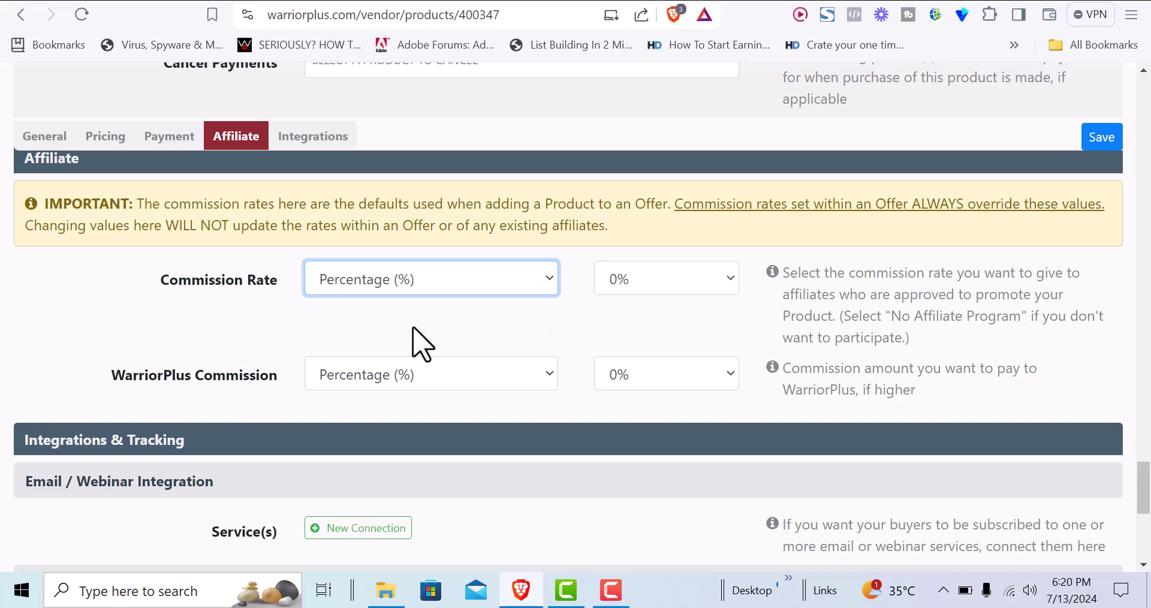
left_click(695, 288)
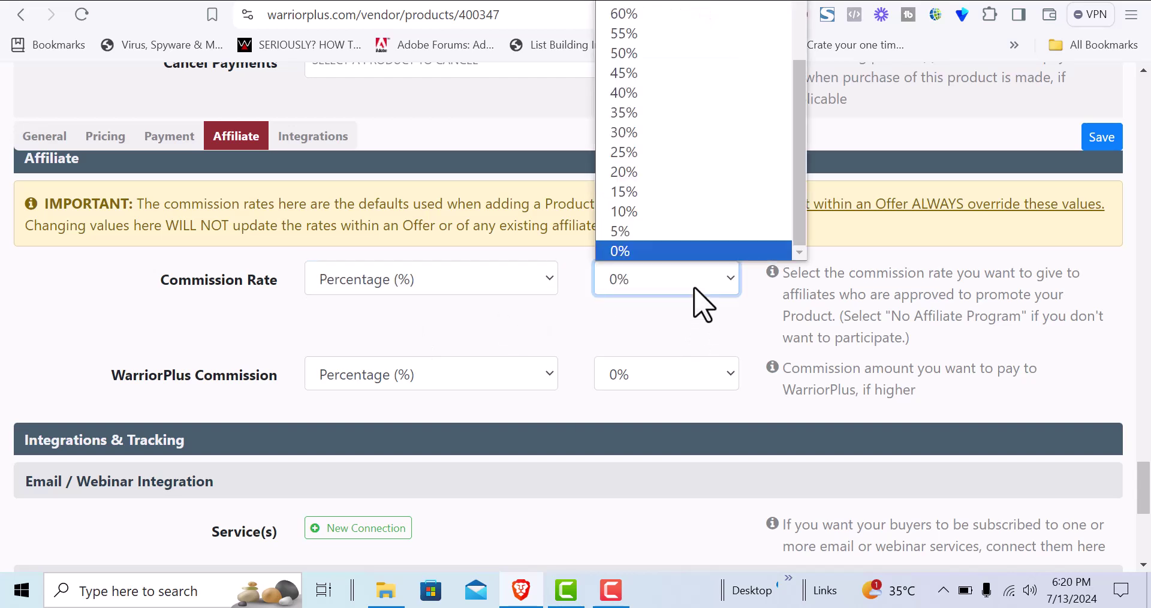
left_click(622, 54)
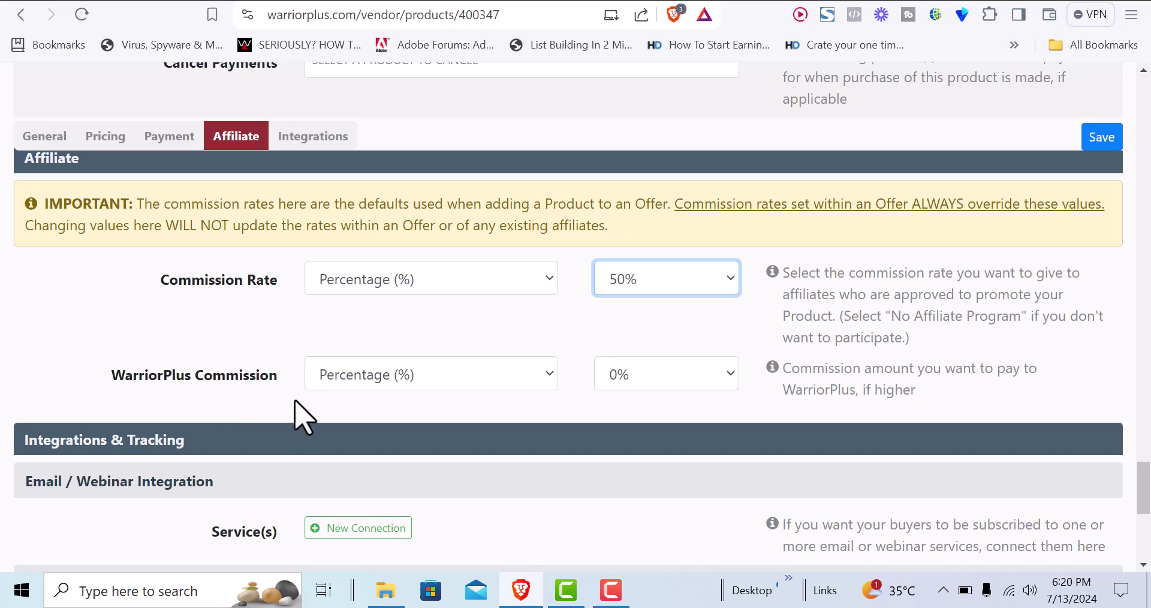
left_click(653, 383)
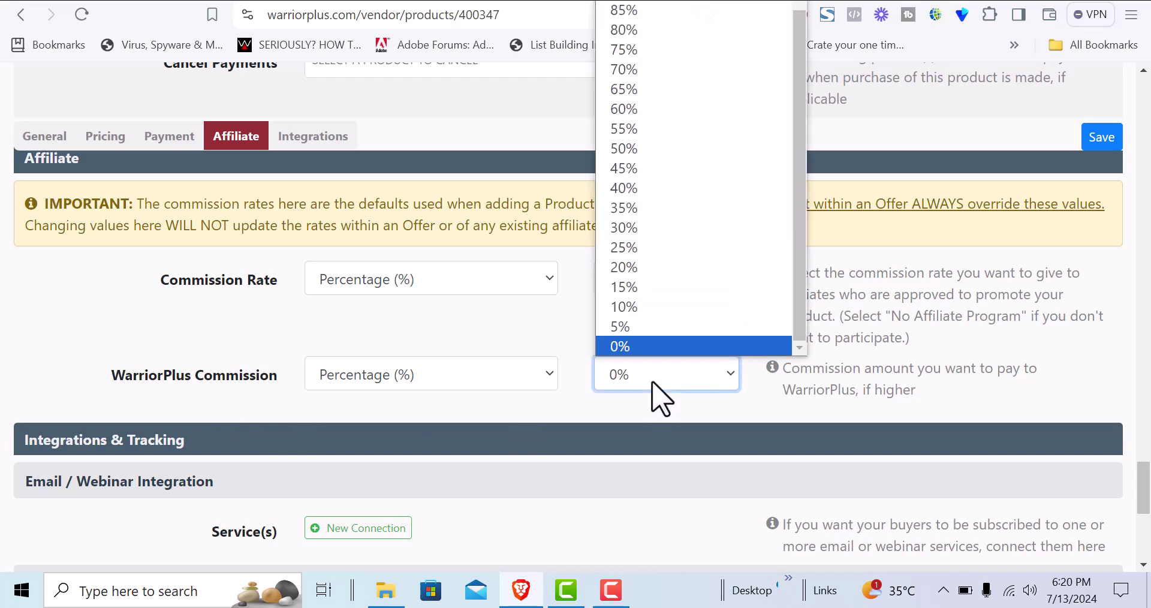
left_click(652, 155)
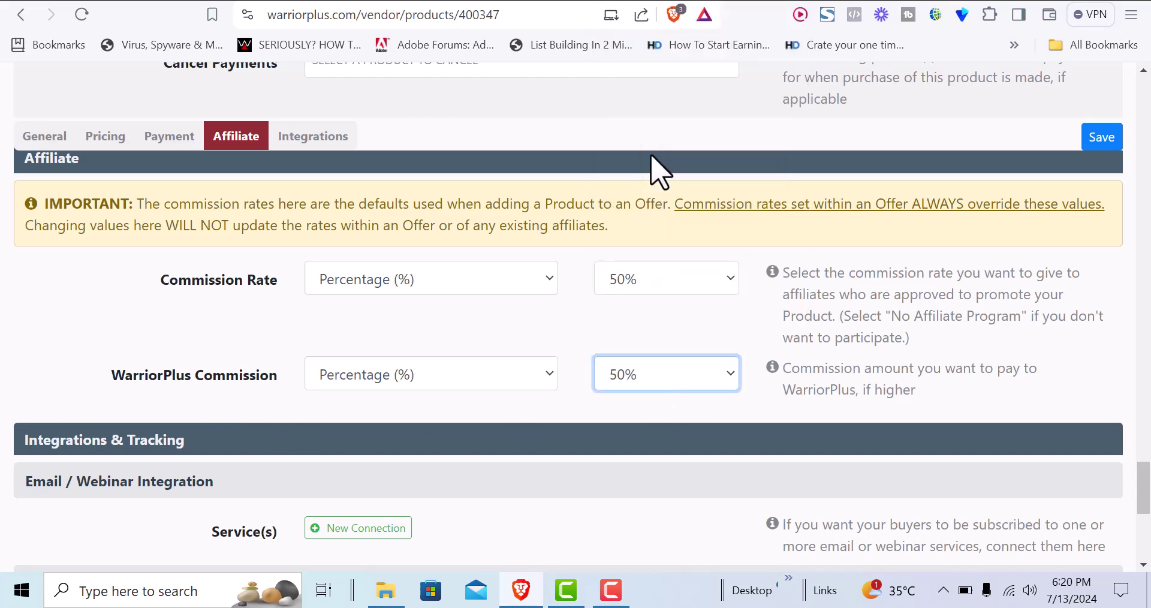
left_click_drag(1145, 503, 1144, 543)
left_click(1077, 448)
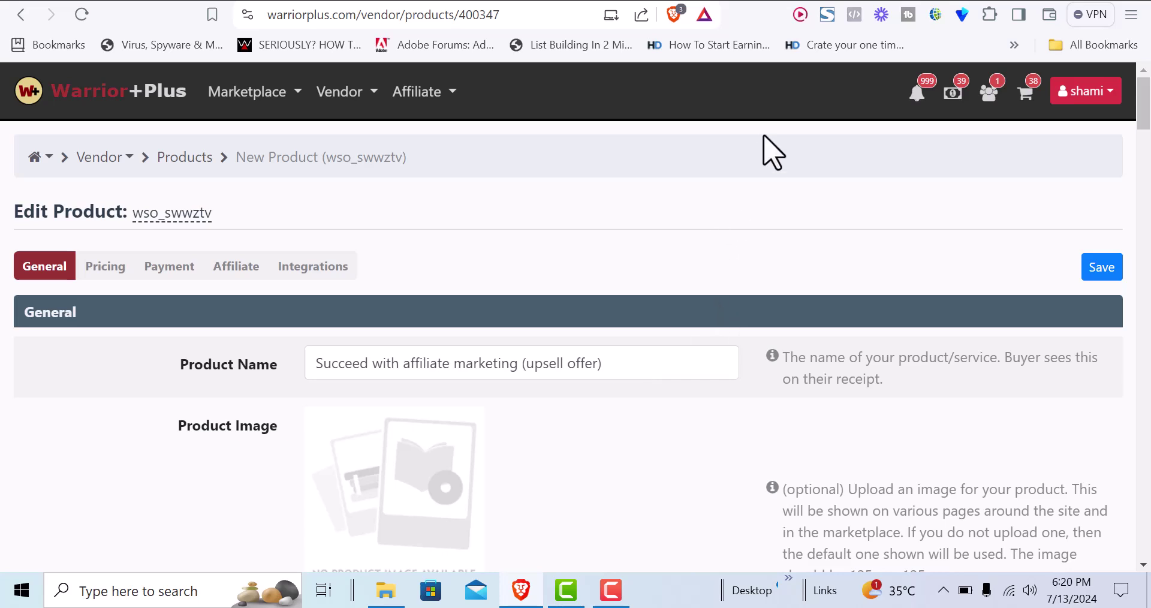
From the vendor's offers, open the setup of the "How to Succeed With Affiliate Marketing" offer at its offer pages
mouse_move(369, 99)
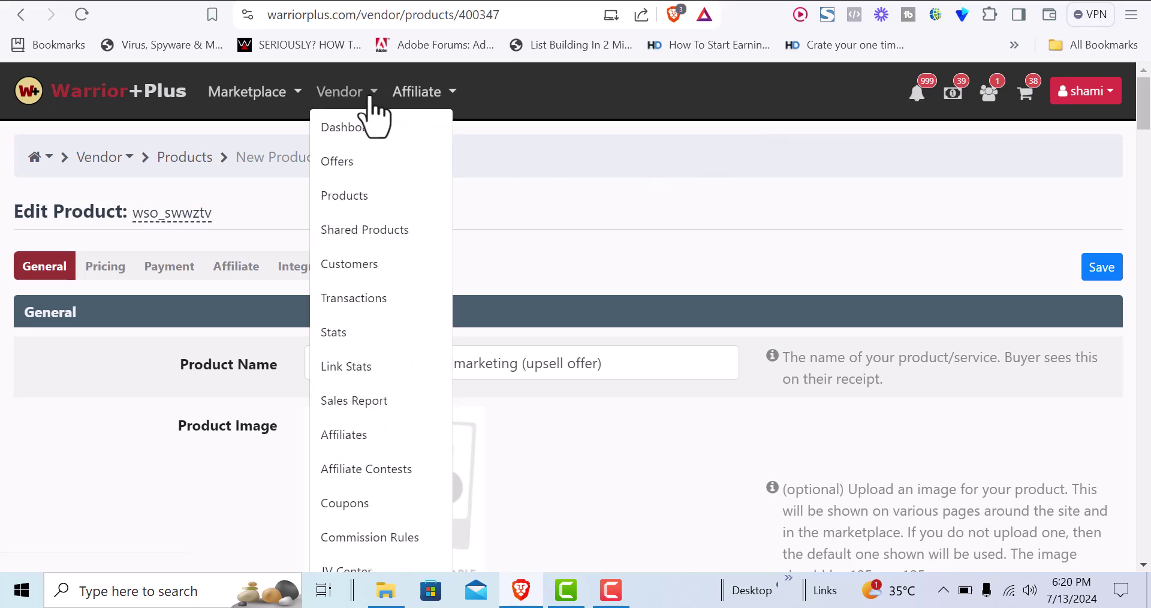
left_click(339, 161)
scroll(174, 540, "down", 2)
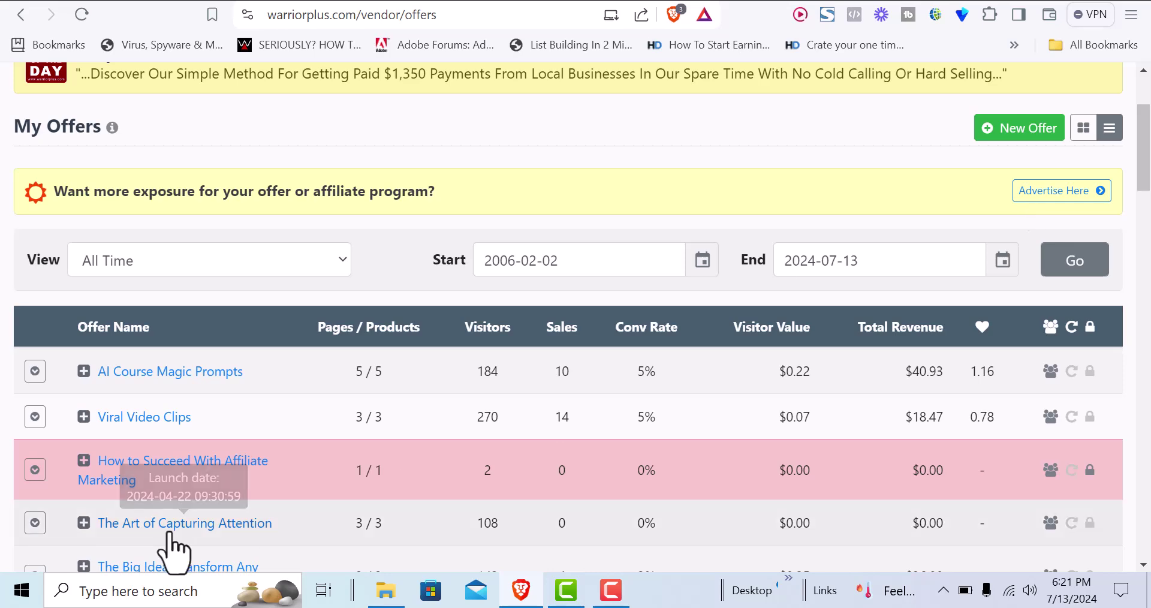
left_click(170, 461)
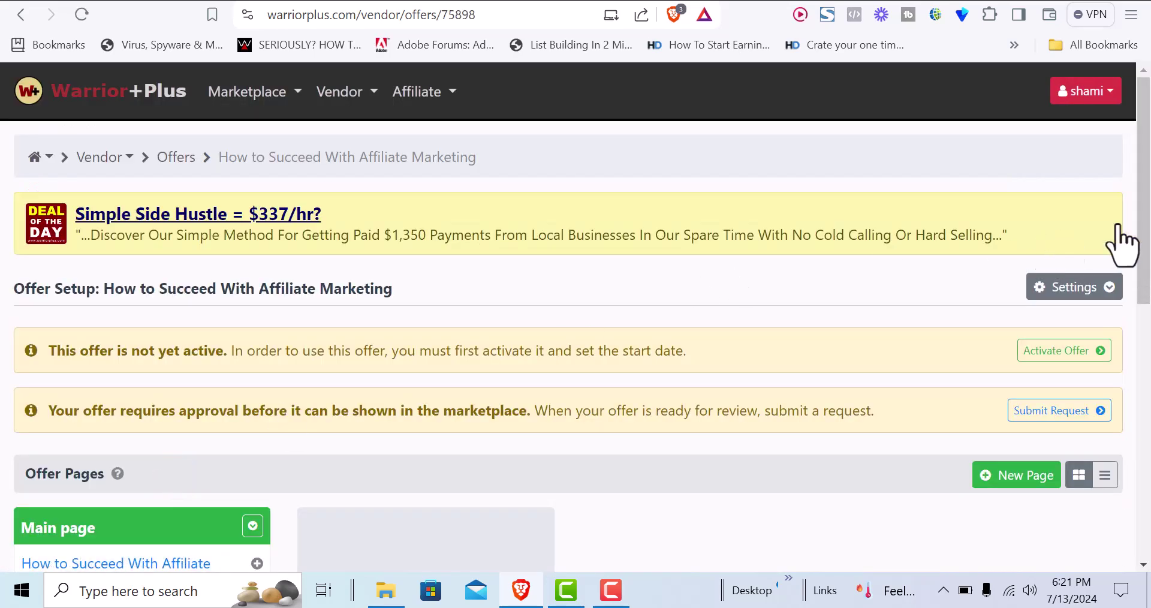
left_click_drag(1146, 219, 1146, 327)
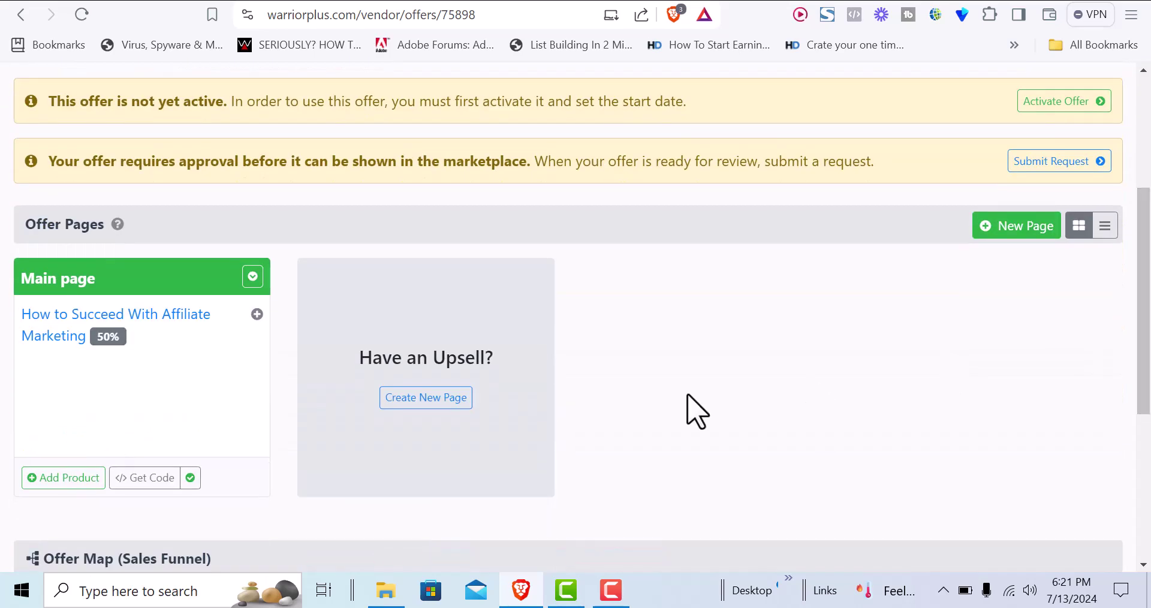
Start a new upsell page in the offer and name it OTO-1
left_click(410, 406)
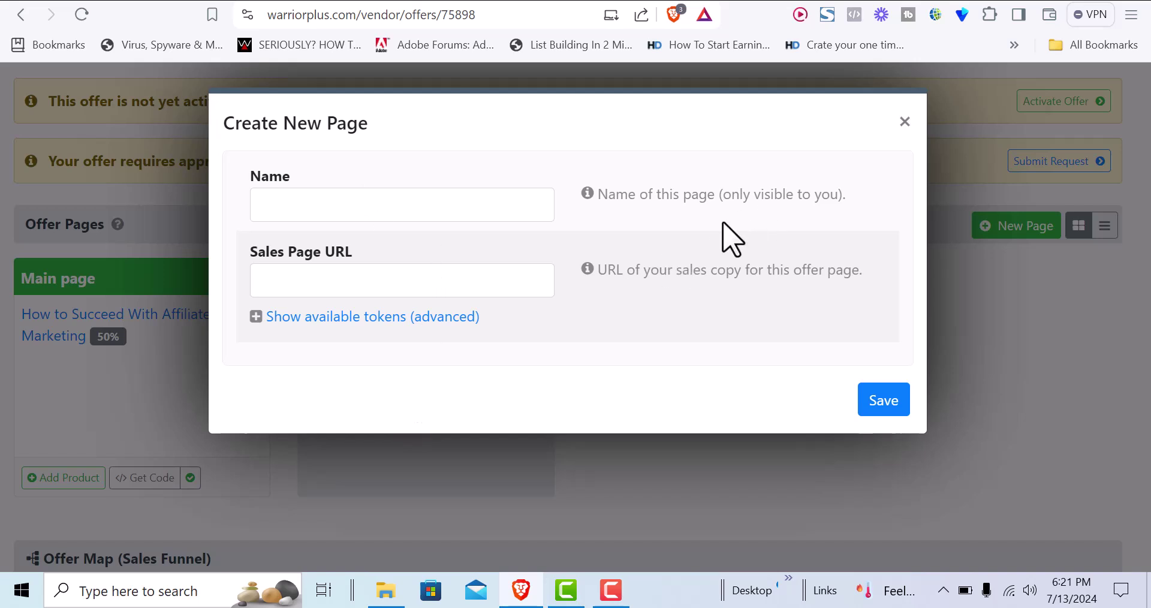
left_click(441, 210)
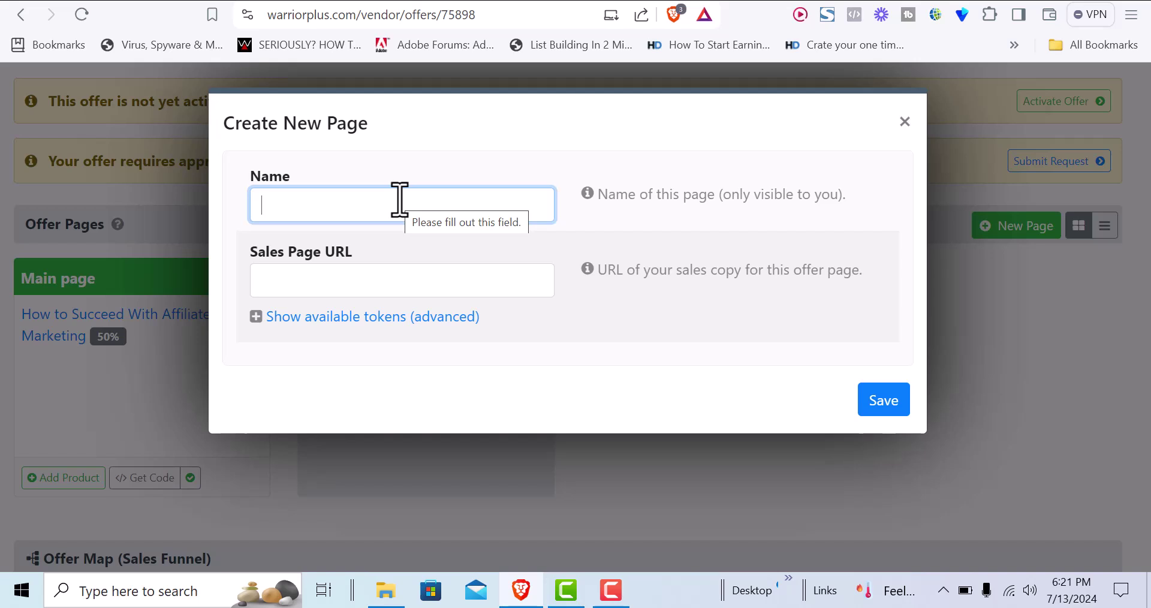
type("OTO-1")
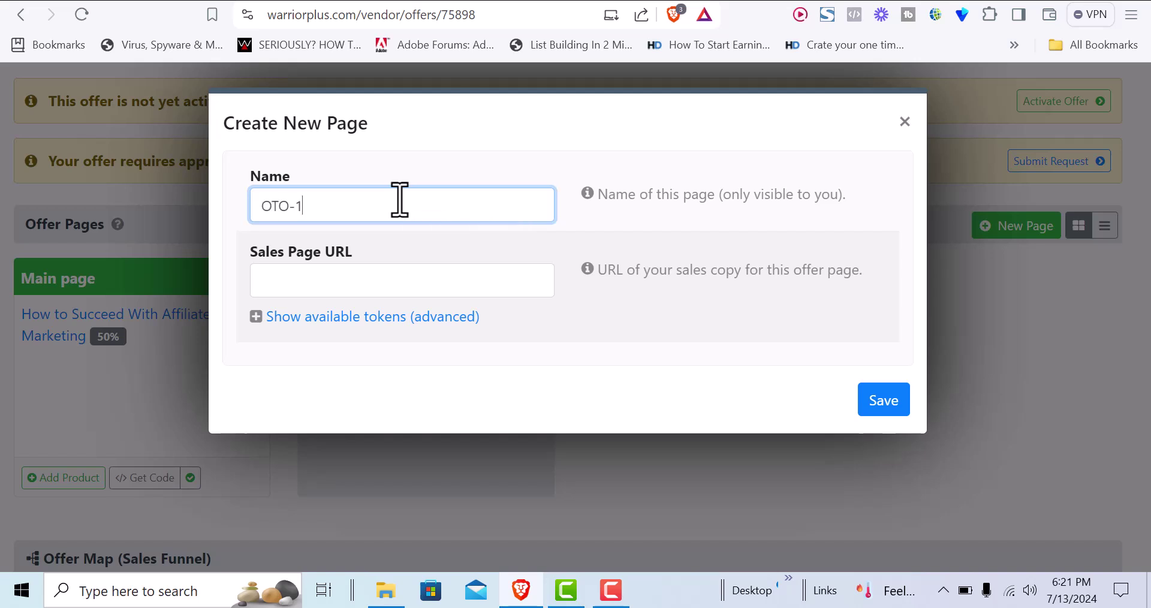
left_click(414, 281)
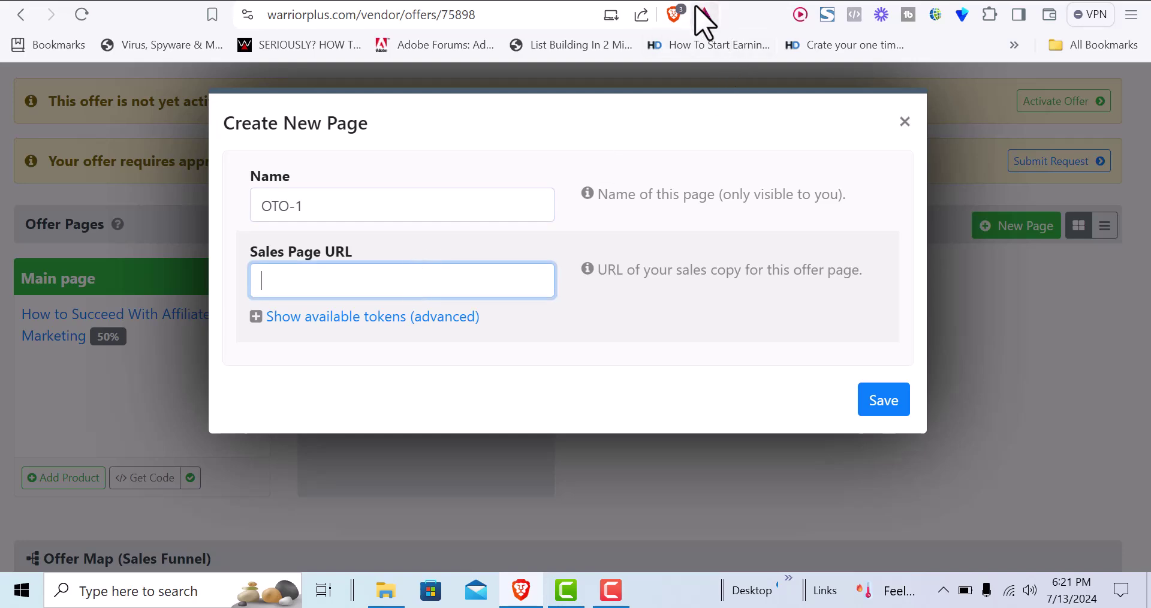
Copy the published upsell page's web address from https up to "succeed-with-affiliate-marketing-upsell-page", leaving out the ending after it
key("ctrl+Tab")
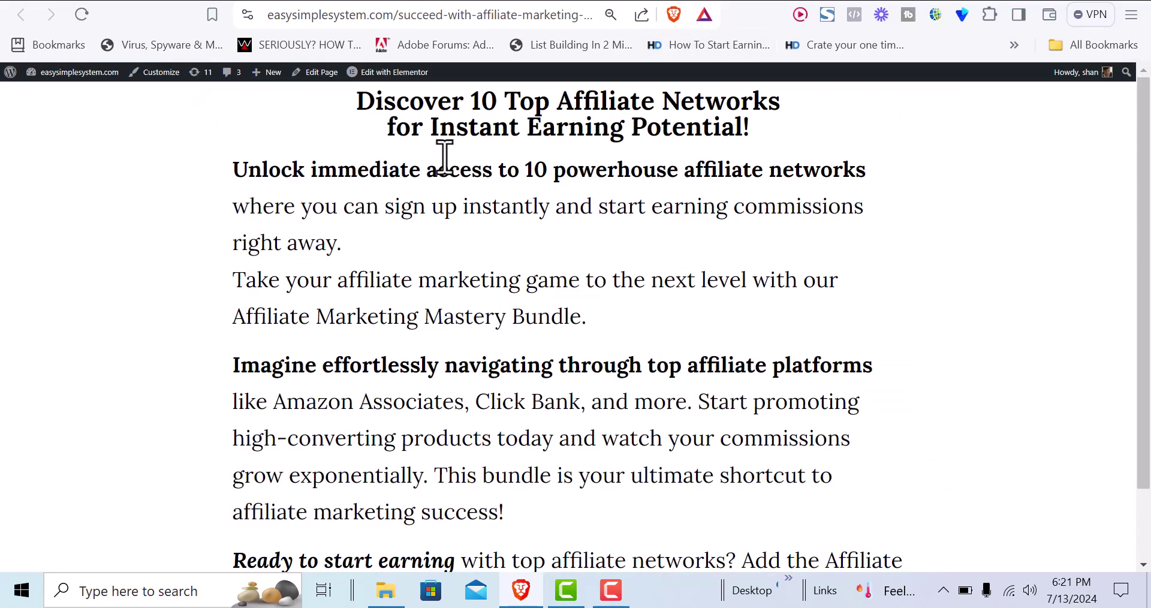
left_click(474, 18)
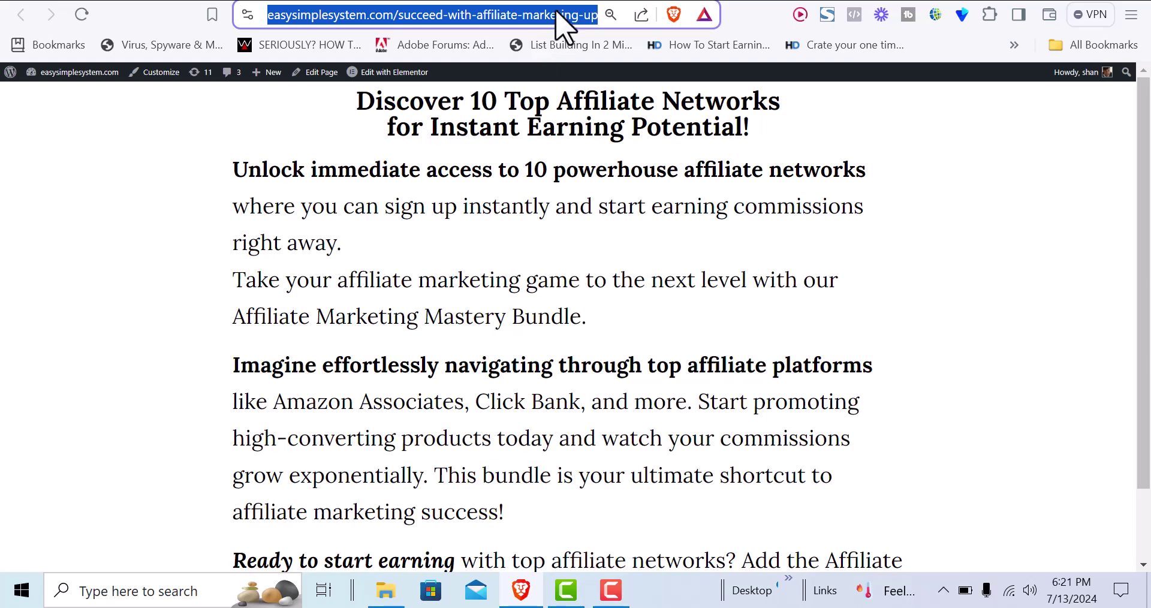
left_click(557, 9)
key("Right")
key("Right")
key("Right")
key("Right")
key("Right")
key("Right")
key("Right")
key("Right")
key("Right")
key("Right")
key("Right")
key("Right")
key("Right")
key("Right")
key("Right")
key("Right")
key("Right")
key("Right")
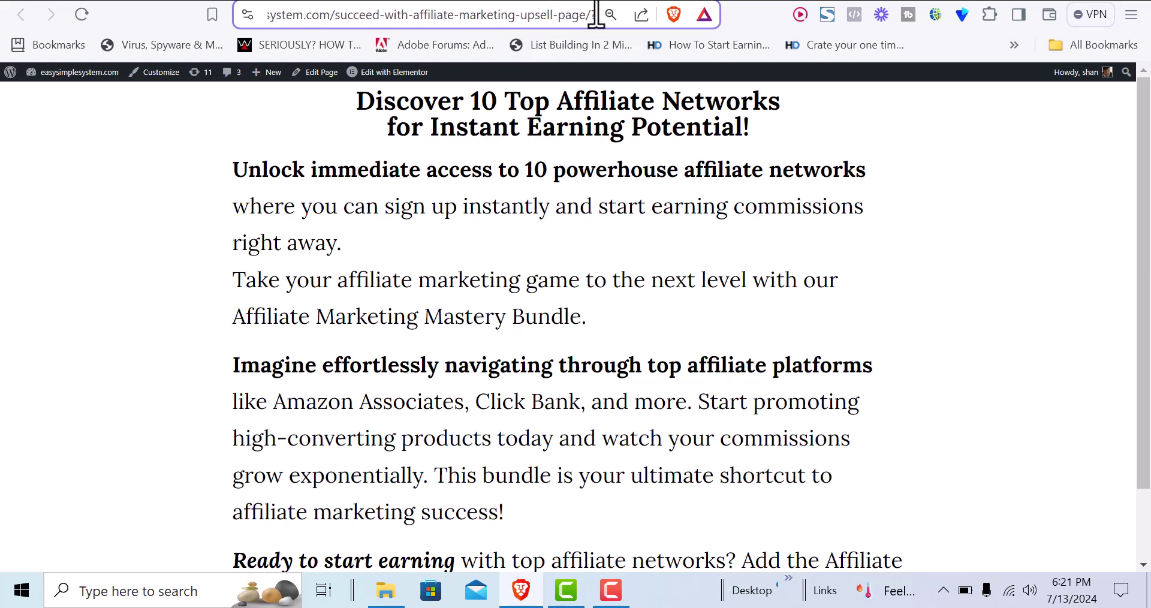
left_click_drag(590, 16, 151, 5)
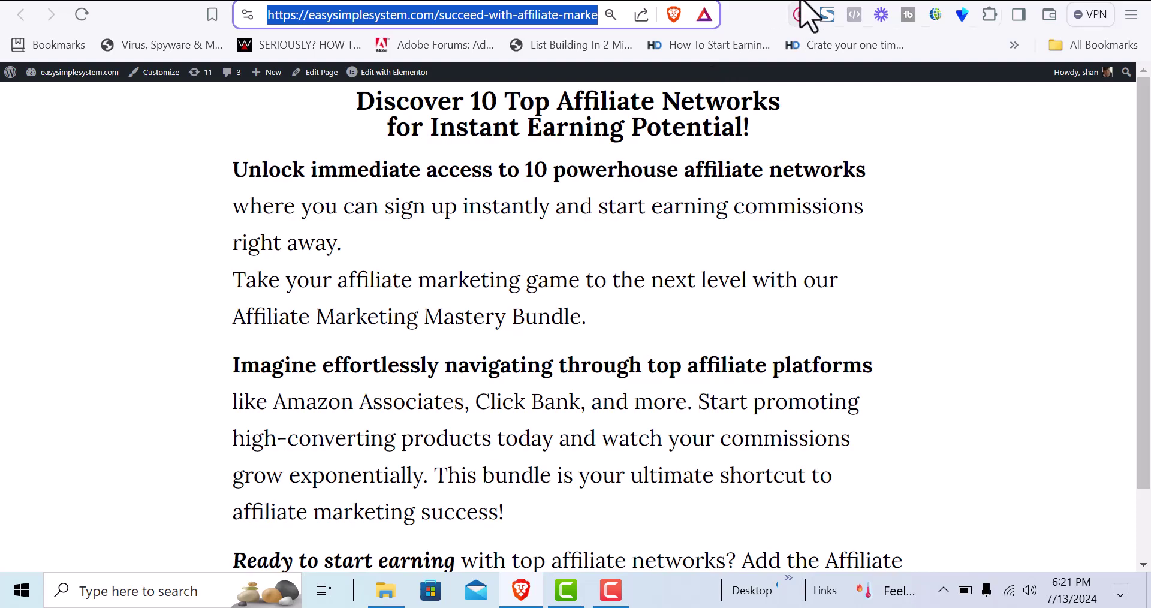
Paste the copied address as the sales page URL of OTO-1 and save the new offer page
key("alt+Tab")
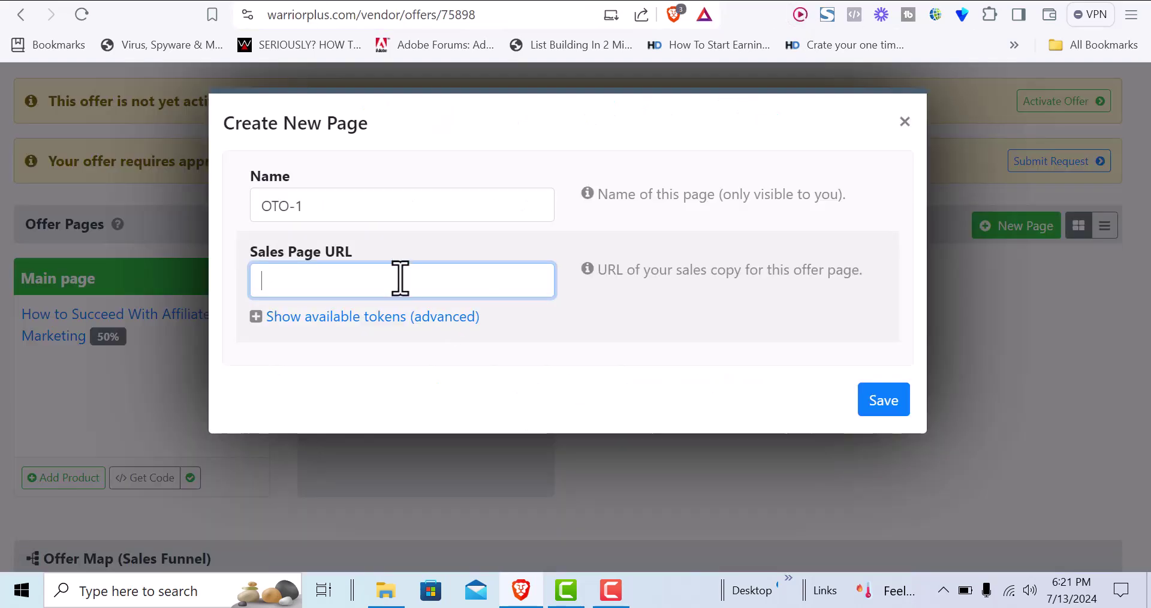
key("ctrl+v")
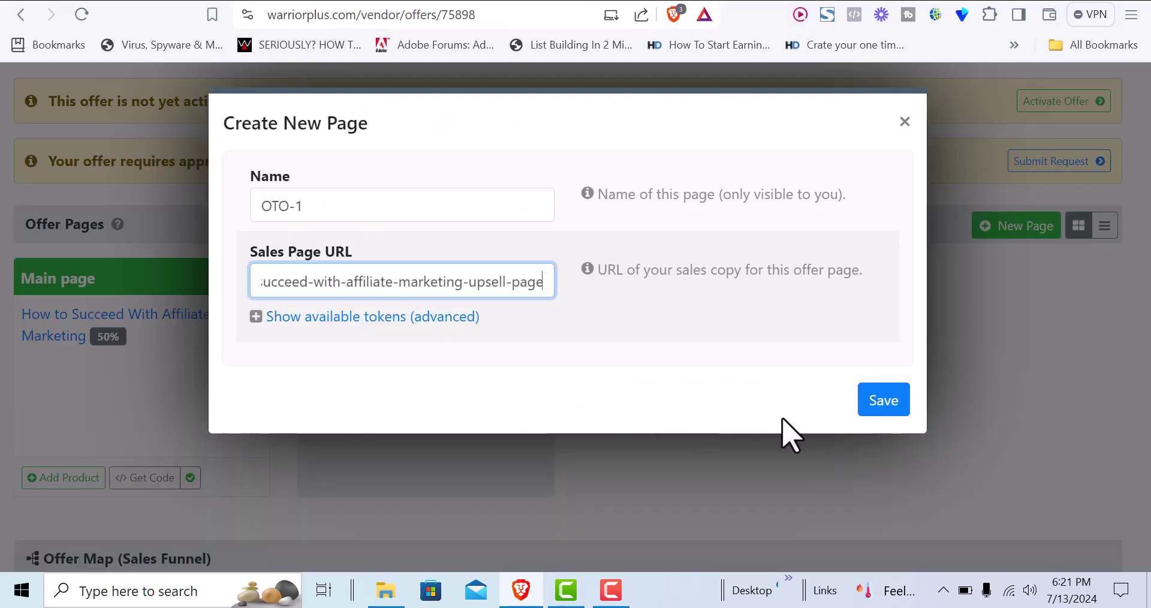
left_click(867, 406)
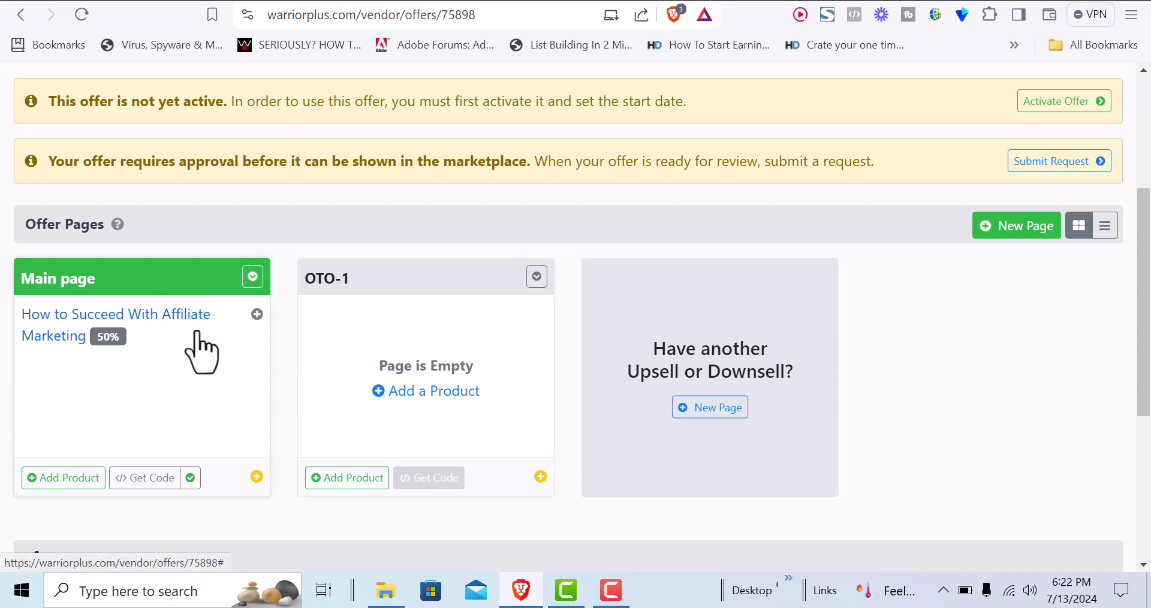
Set OTO-1 as the upsell page for the product on the Main page and save
left_click(257, 315)
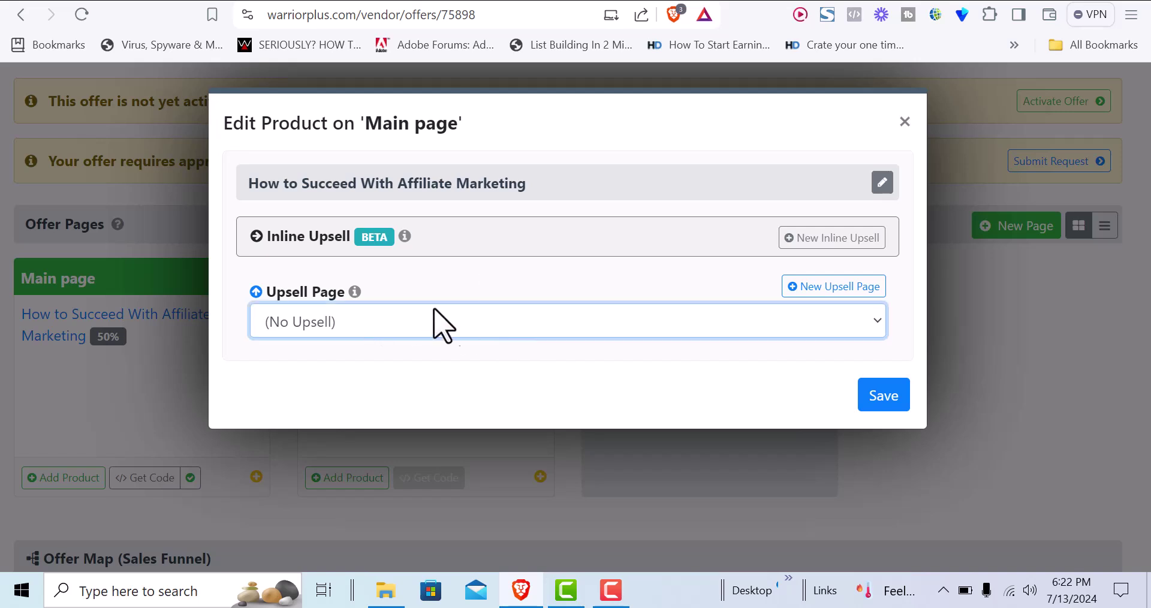
left_click(450, 318)
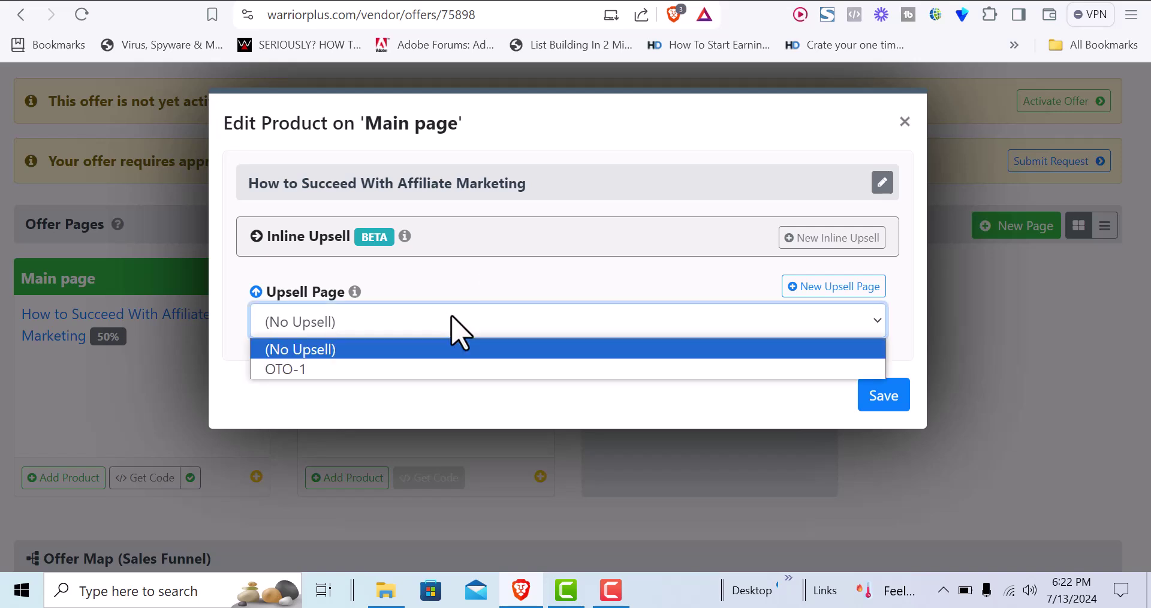
left_click(343, 370)
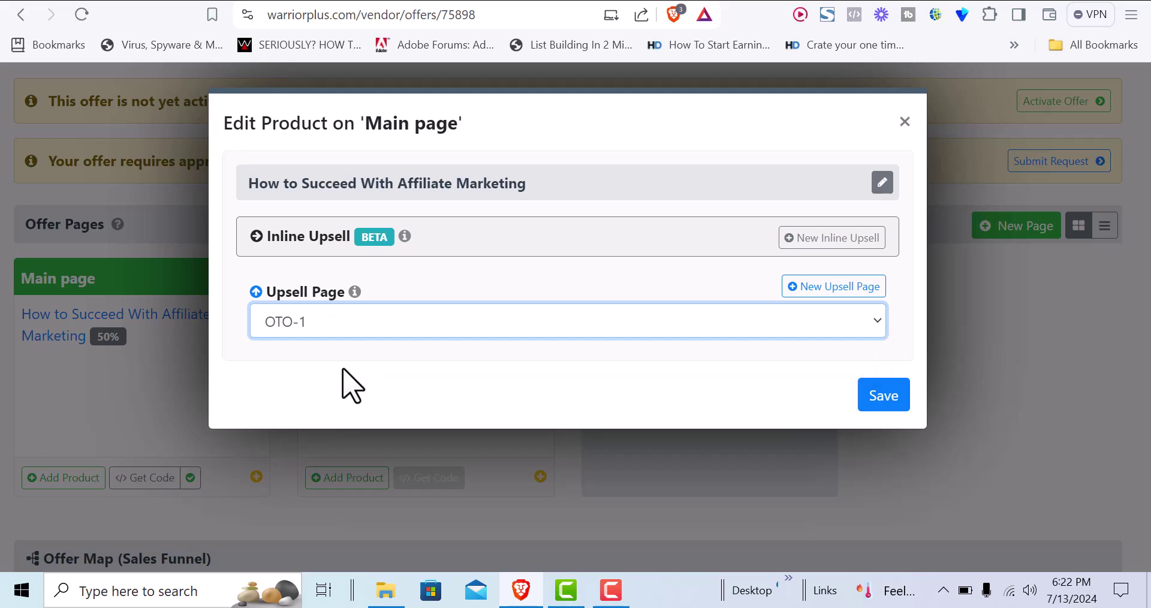
left_click(877, 402)
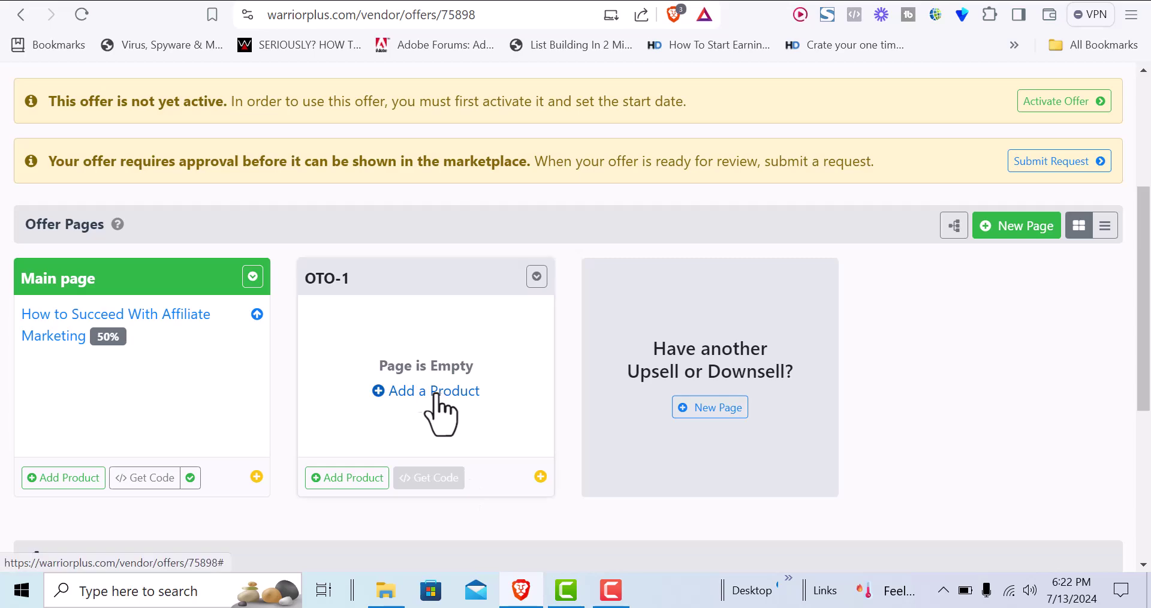
Add the product "Succeed with affiliate marketing (upsell offer)" to the OTO-1 page and save it
left_click(427, 414)
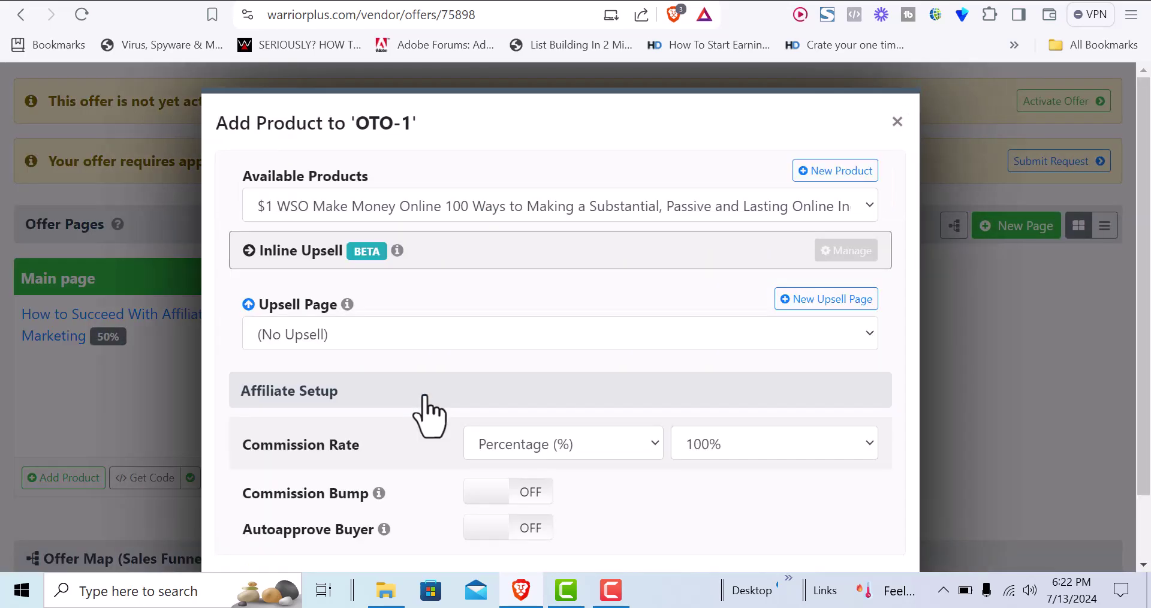
left_click(831, 205)
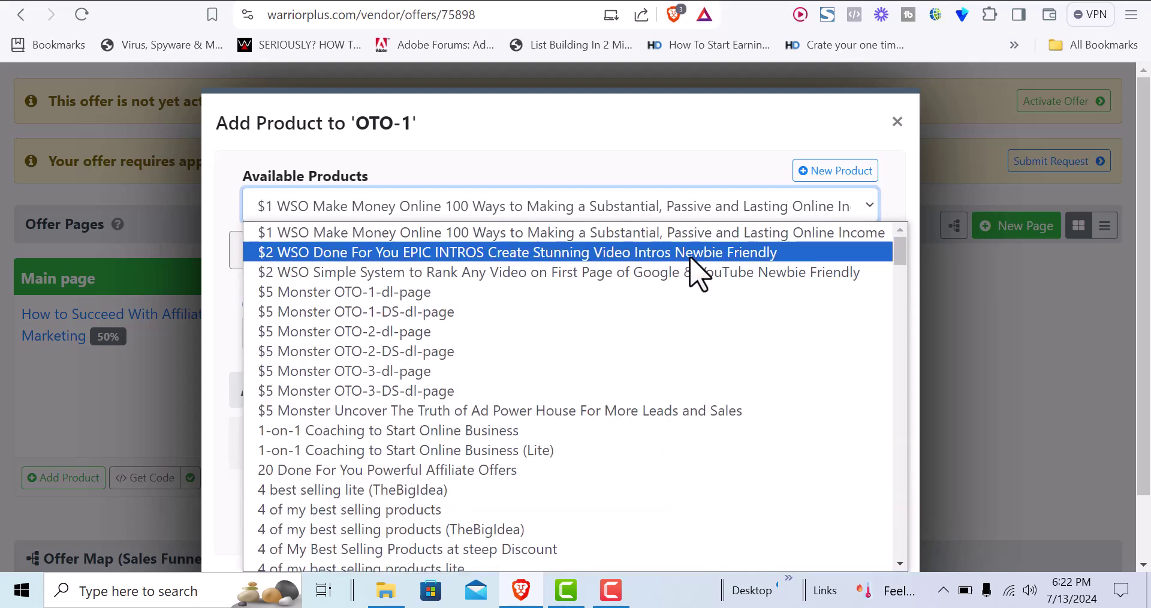
type("su")
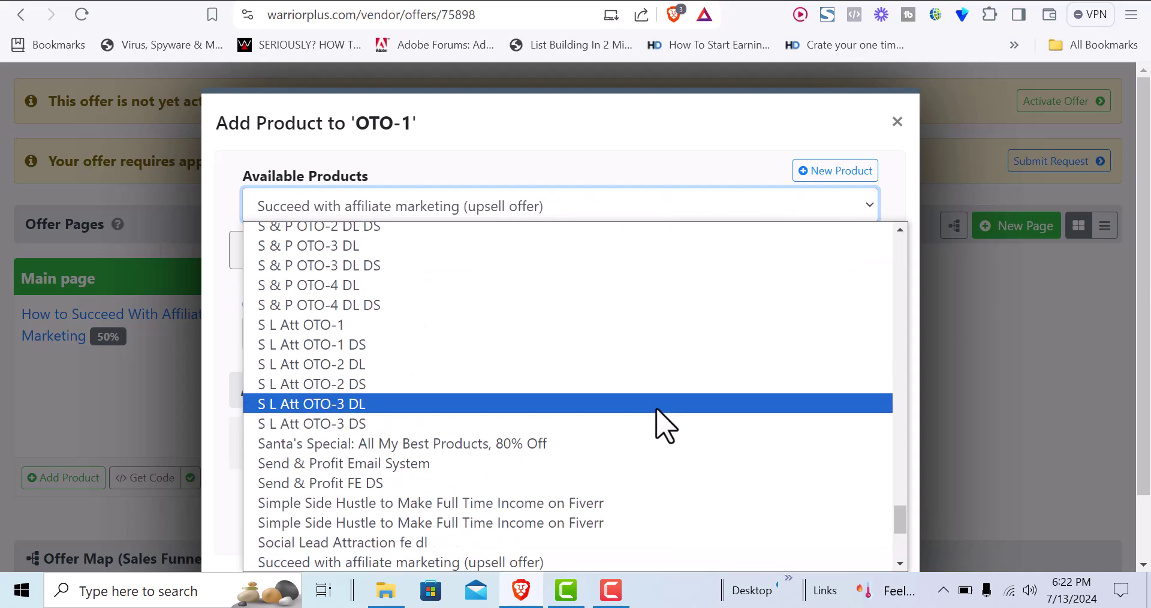
left_click(478, 564)
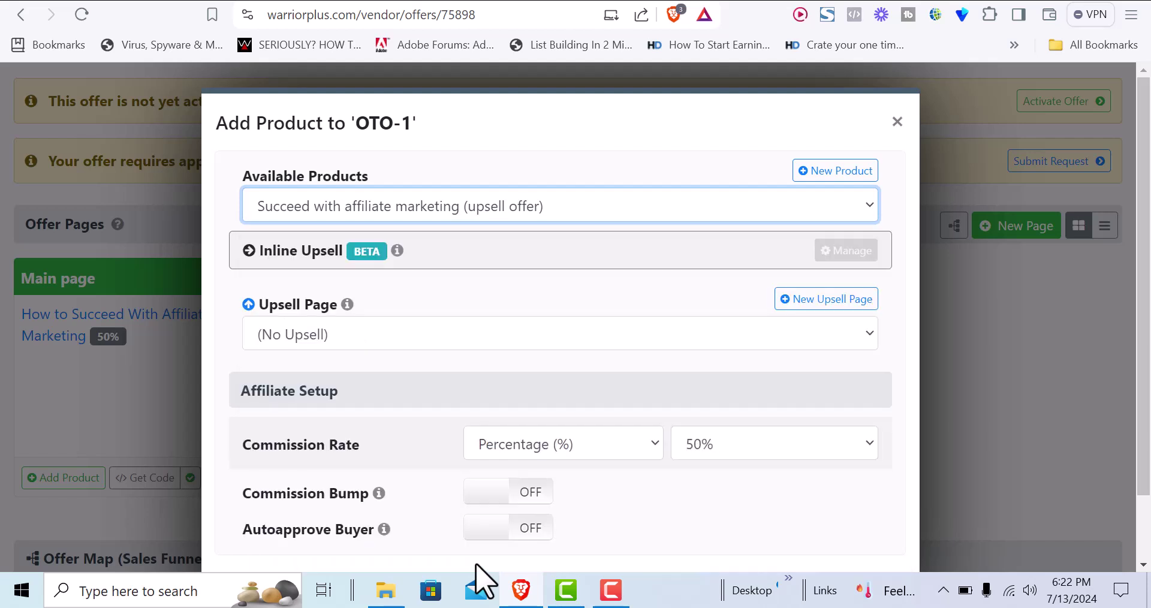
left_click_drag(1145, 341, 962, 510)
left_click(876, 513)
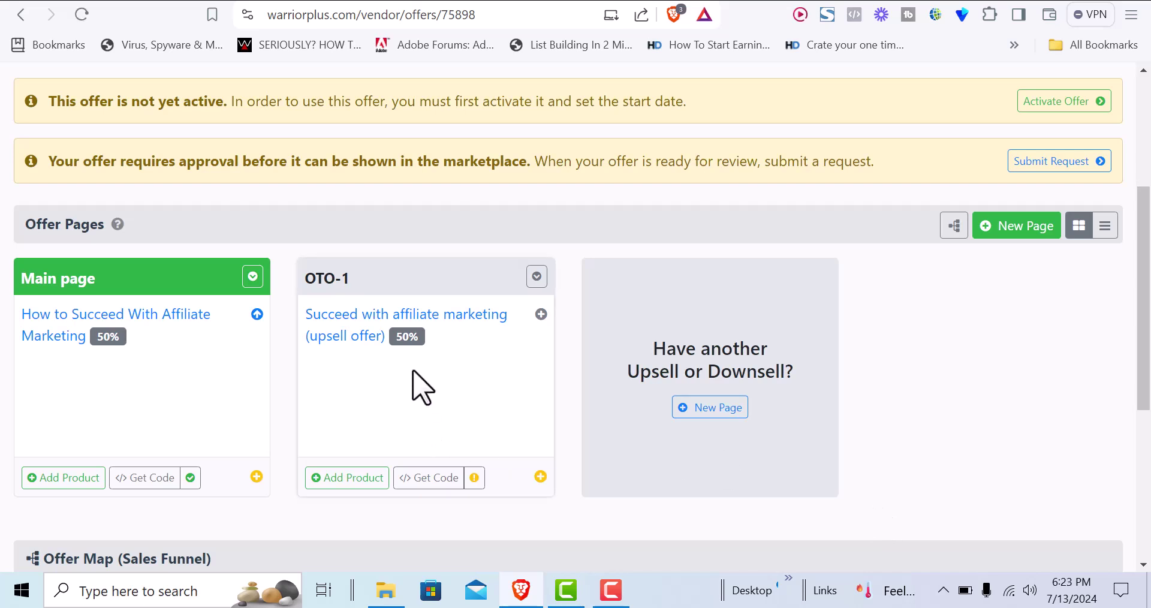
Open the OTO-1 embed code and select the full add-to-cart button code for copying
left_click(418, 482)
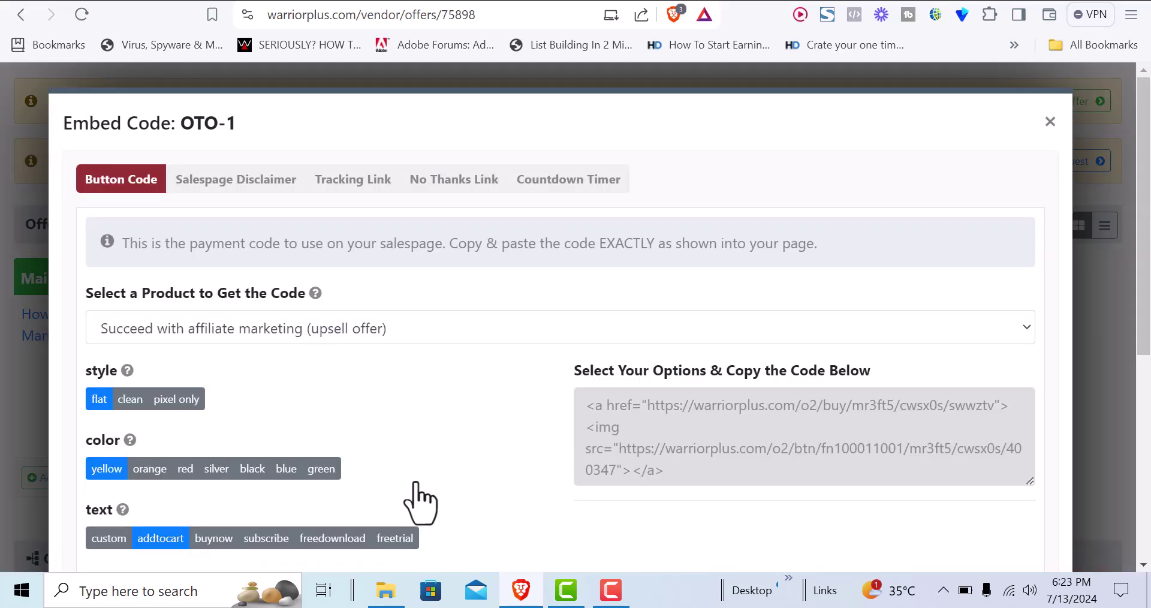
left_click_drag(1143, 279, 1142, 373)
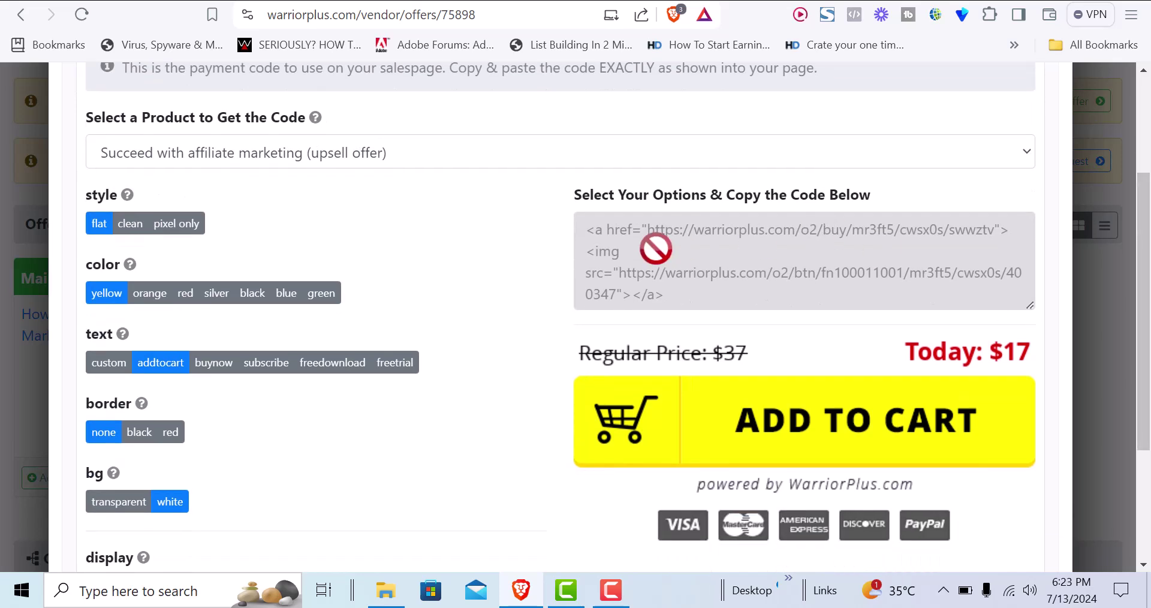
left_click(625, 245)
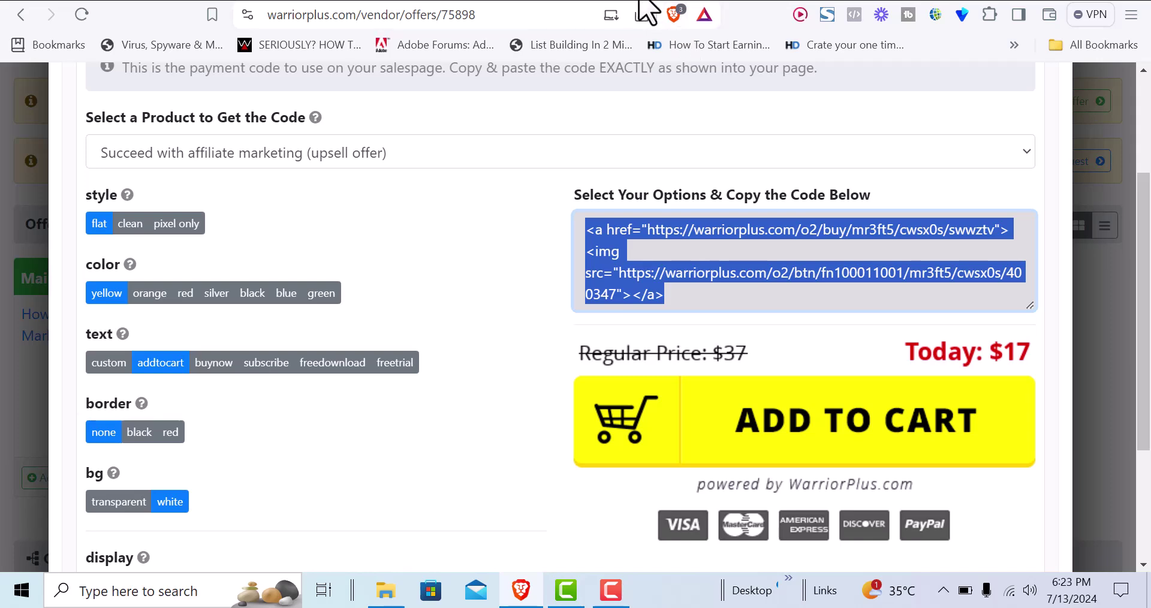
In the upsell page's Elementor editor, add a single-column section below the "Ready to start earning" paragraph
key("ctrl+Tab")
left_click_drag(1146, 390, 1139, 555)
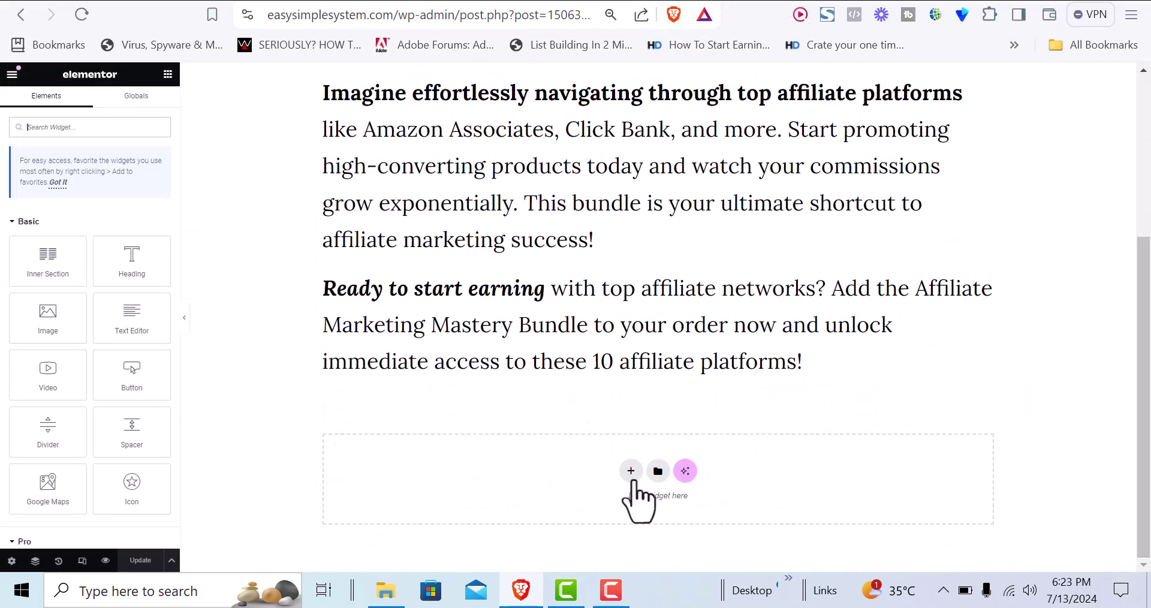
left_click(631, 471)
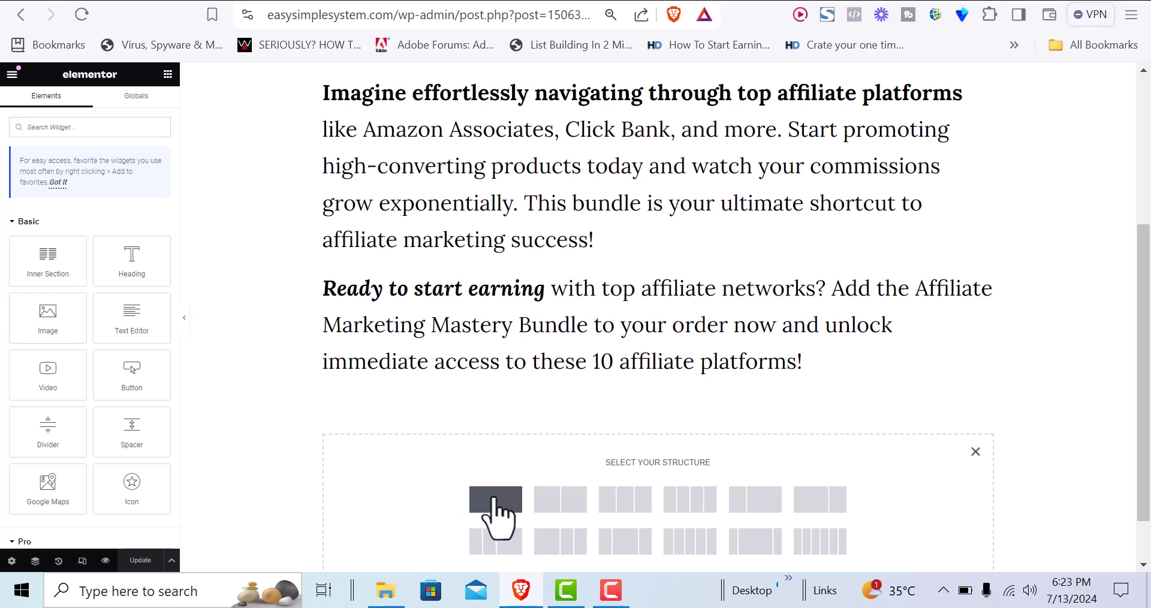
left_click(495, 504)
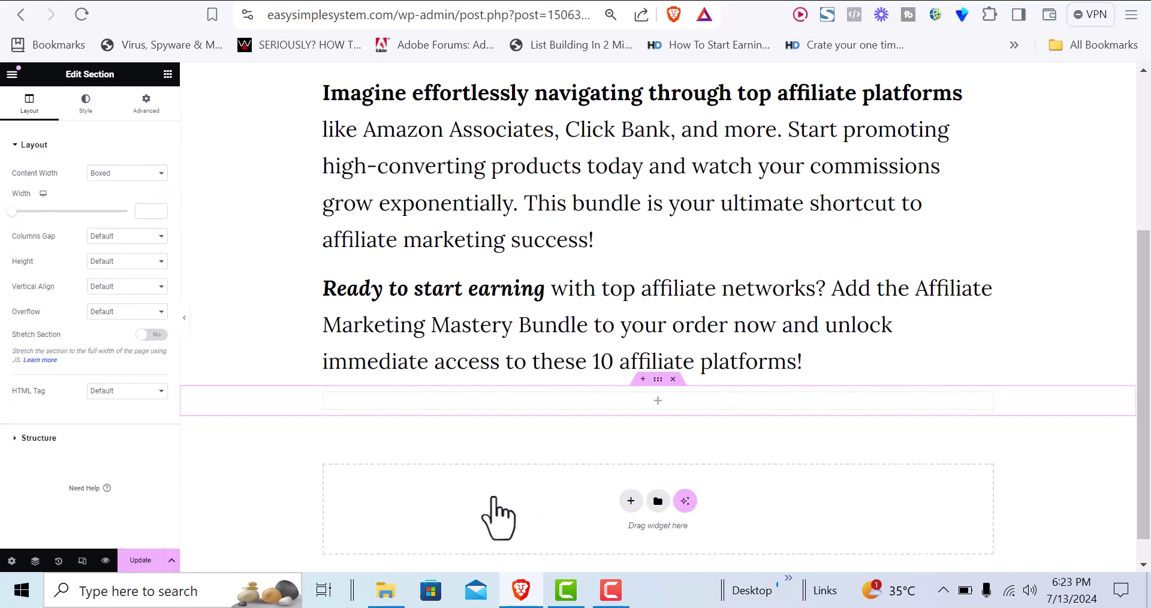
Find the HTML widget and place it in the new single-column section
left_click(655, 400)
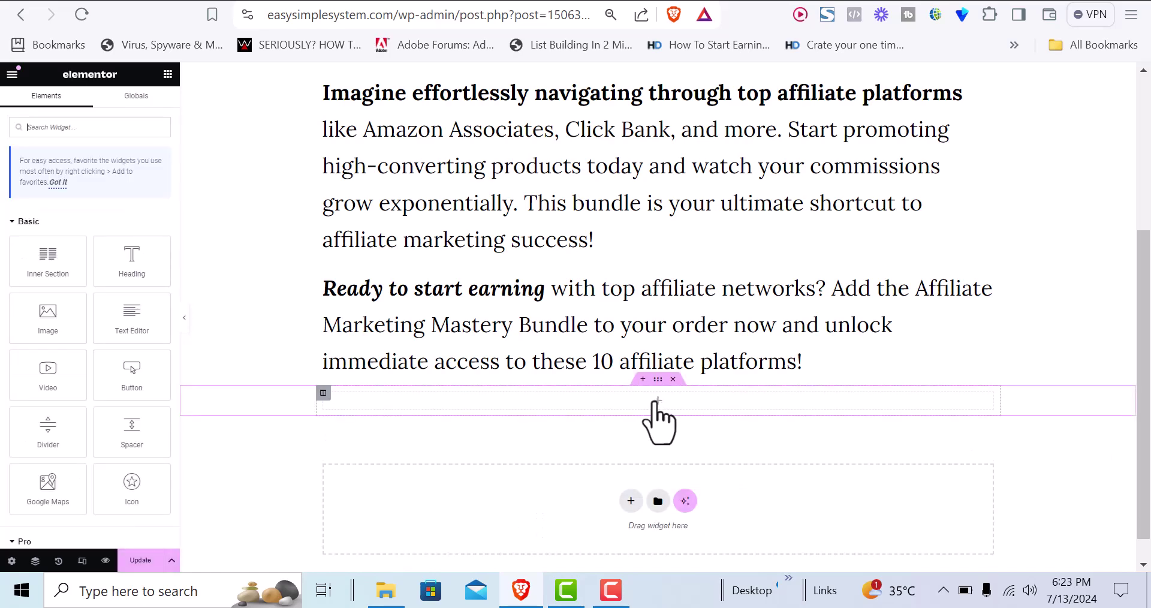
left_click(101, 135)
type("HTML")
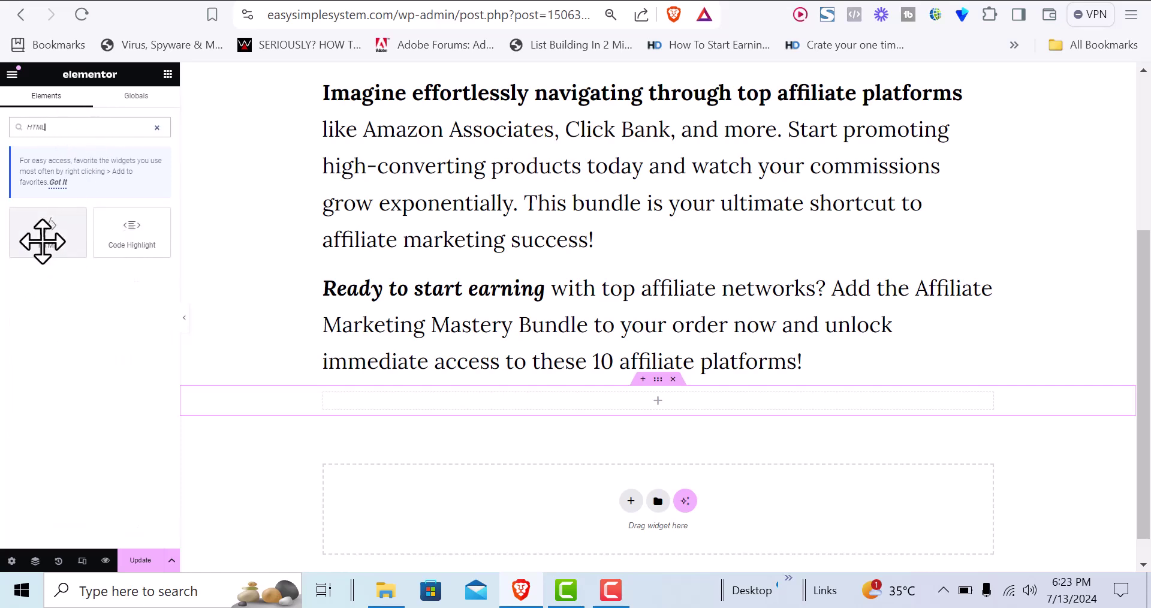
left_click_drag(42, 239, 666, 412)
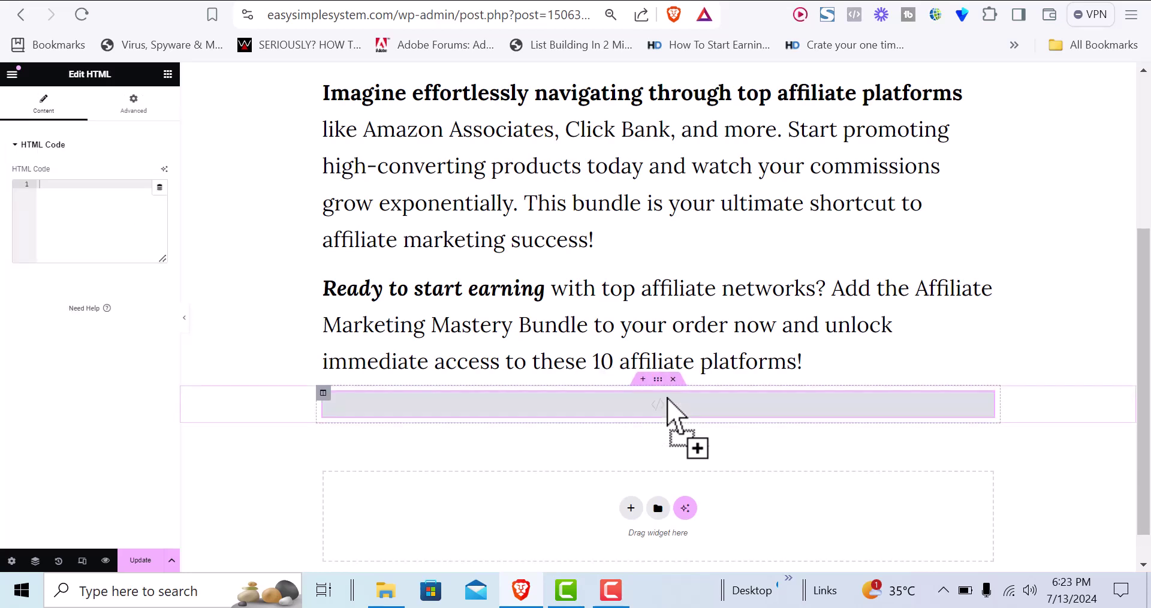
Insert the copied add-to-cart button code between <CENTER></CENTER> tags in the HTML widget and update the page
left_click(112, 223)
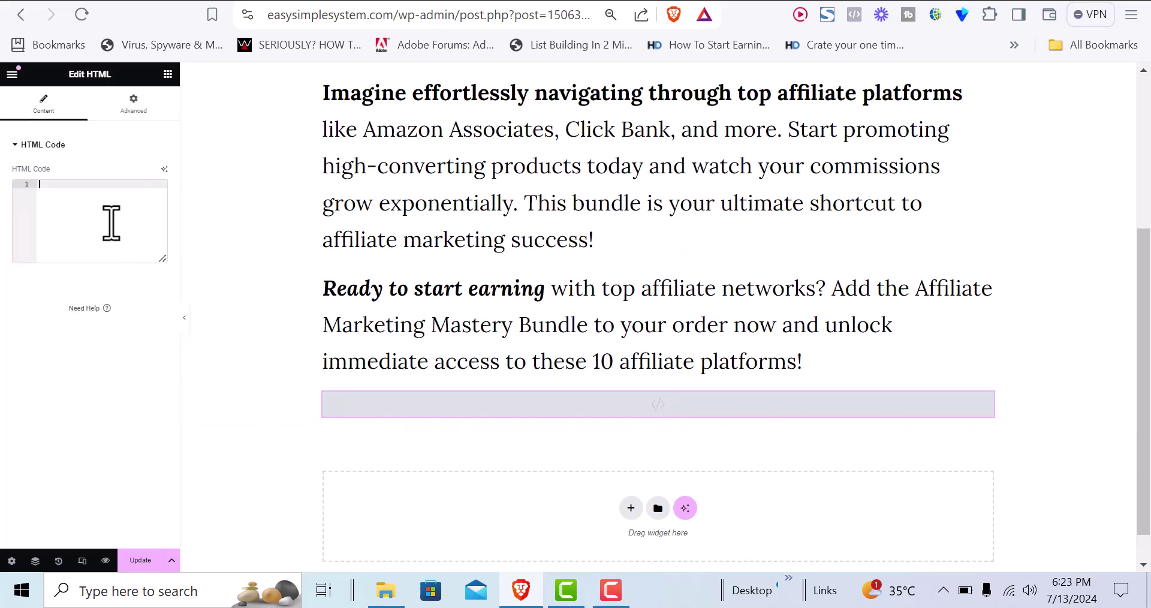
type("<CEN")
key("BackSpace")
key("BackSpace")
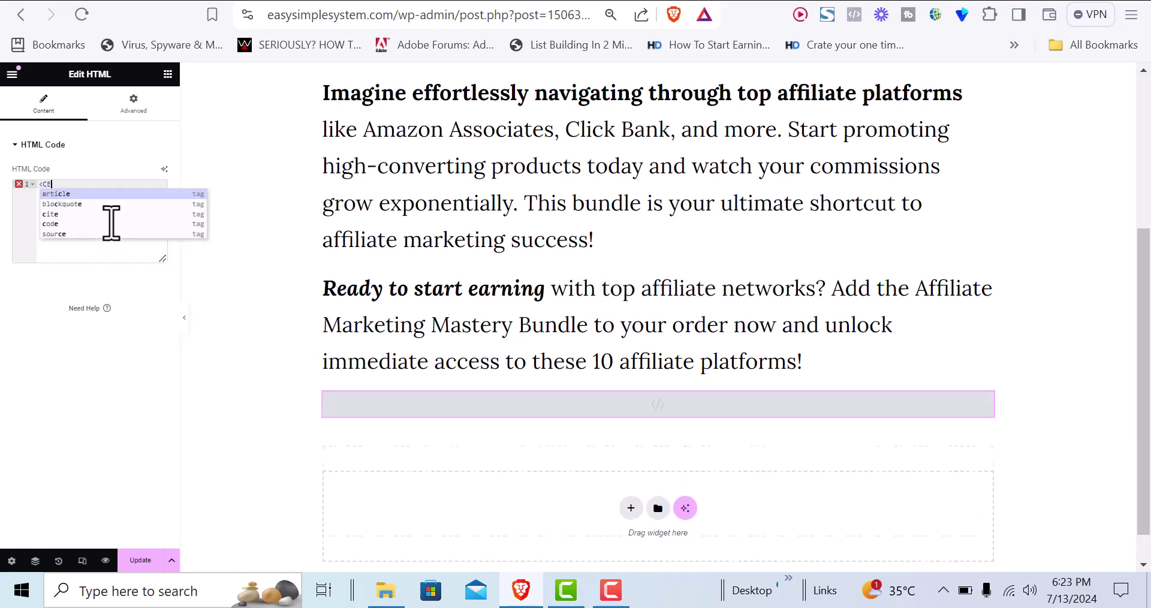
type("ER></CENTER>")
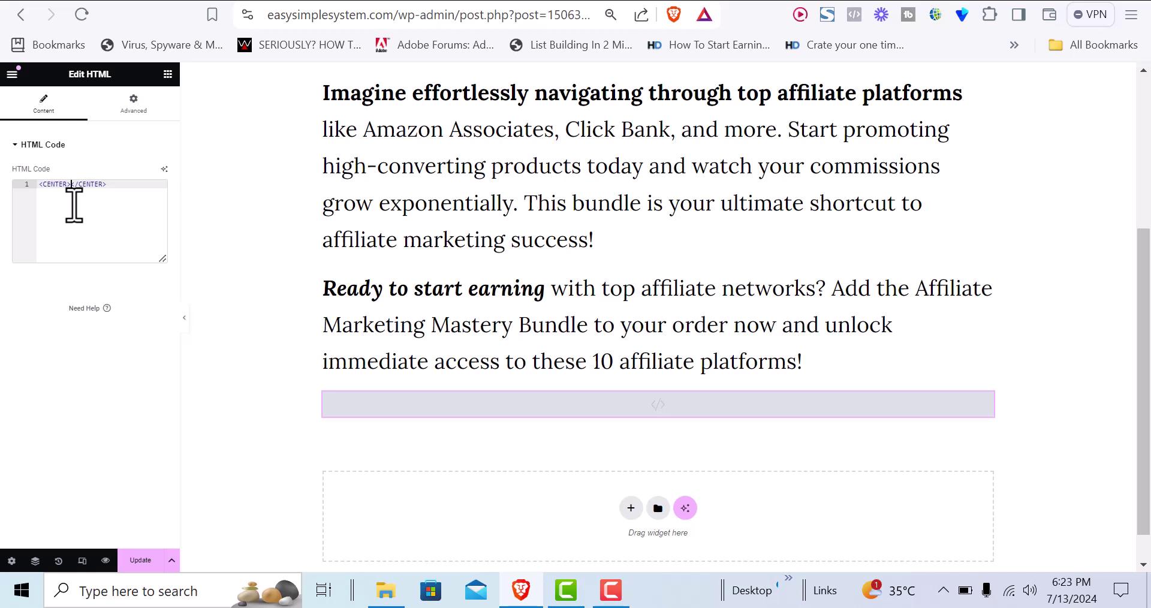
type("<a href=\"https://warriorplus.com/o2/buy/mr3ft5/cwsx0s/swwztv\"><img src=\"https://warriorplus.com/o2/btn/fn100011001/mr3ft5/cwsx0s/400347\"></a>")
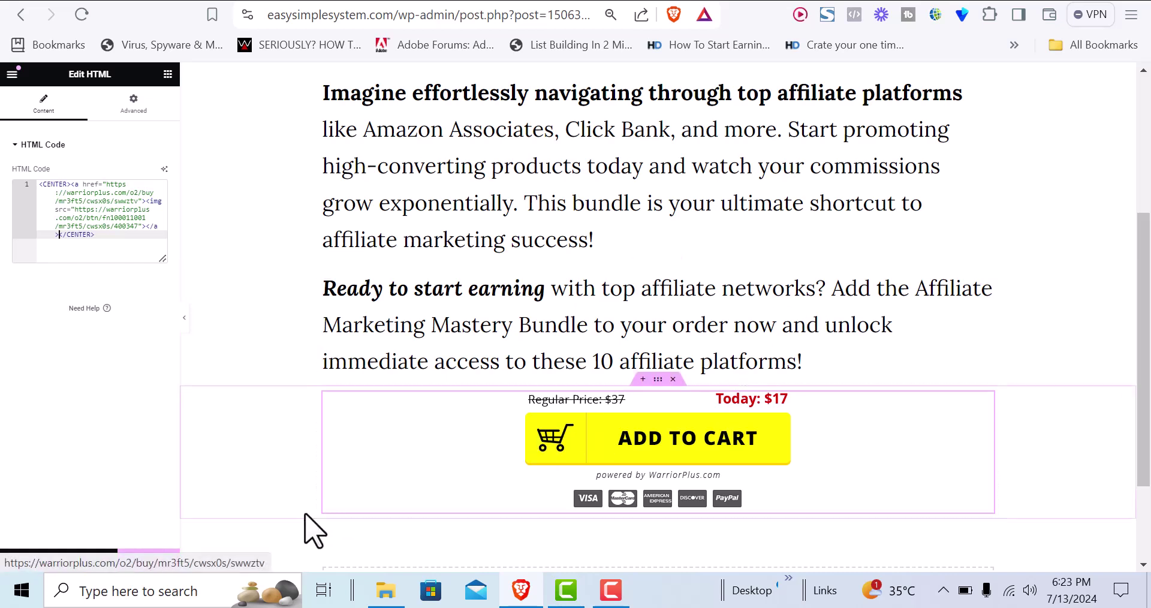
left_click(142, 561)
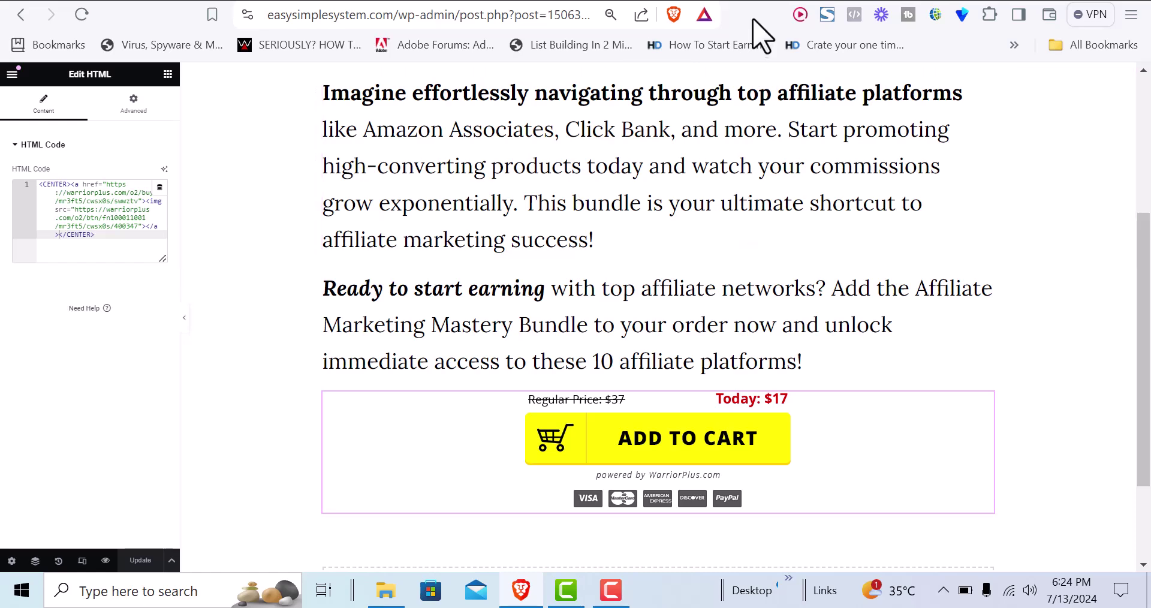
Return to the OTO-1 embed code in WarriorPlus and select the full Salespage Disclaimer code for copying
left_click(822, 6)
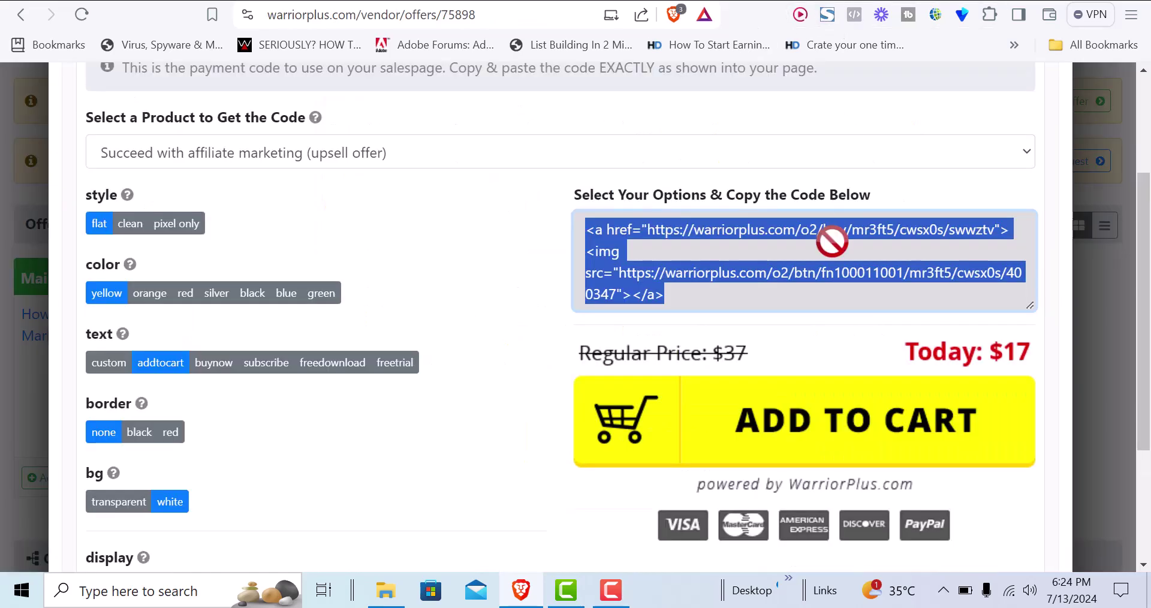
left_click_drag(1143, 243, 1138, 123)
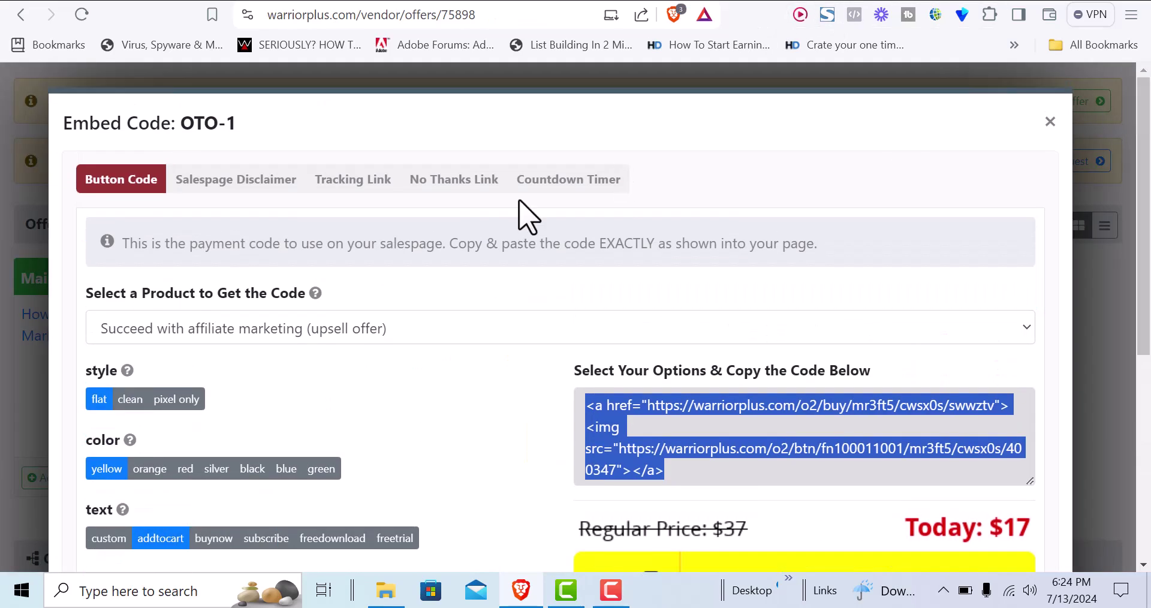
left_click(218, 187)
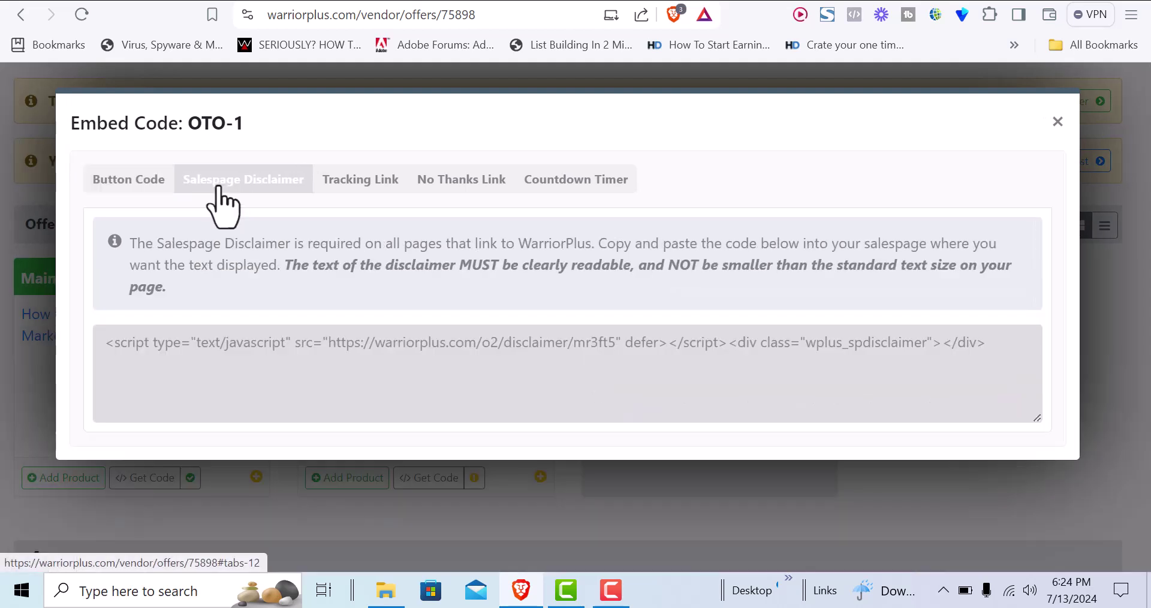
left_click(236, 342)
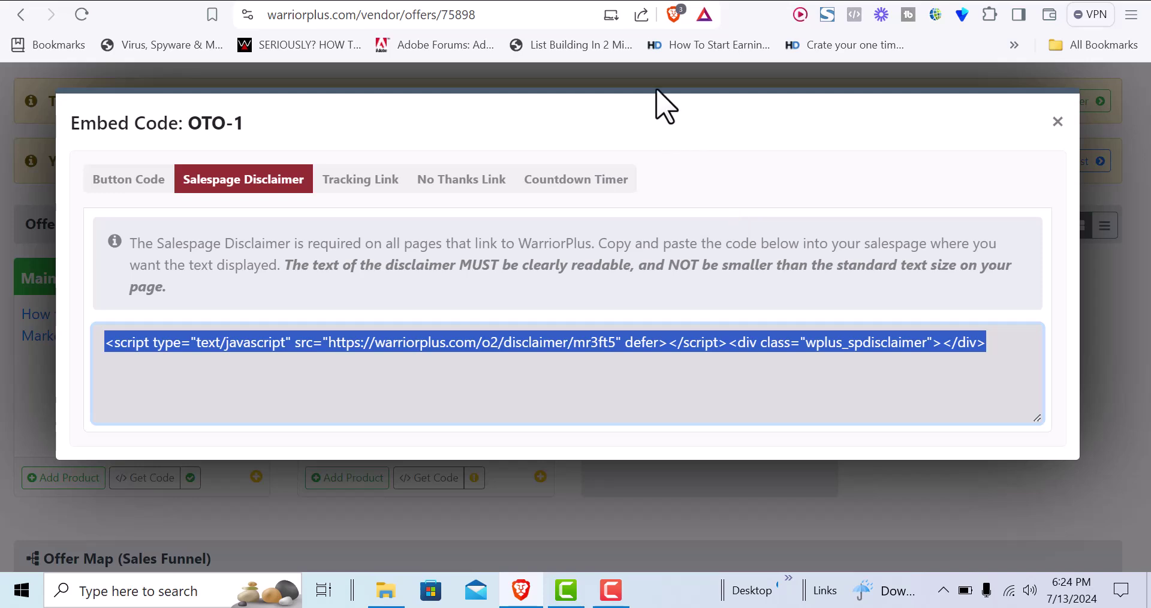
Back in the Elementor editor, add a single-column section below the add-to-cart button and place an HTML widget in it
key("ctrl+Tab")
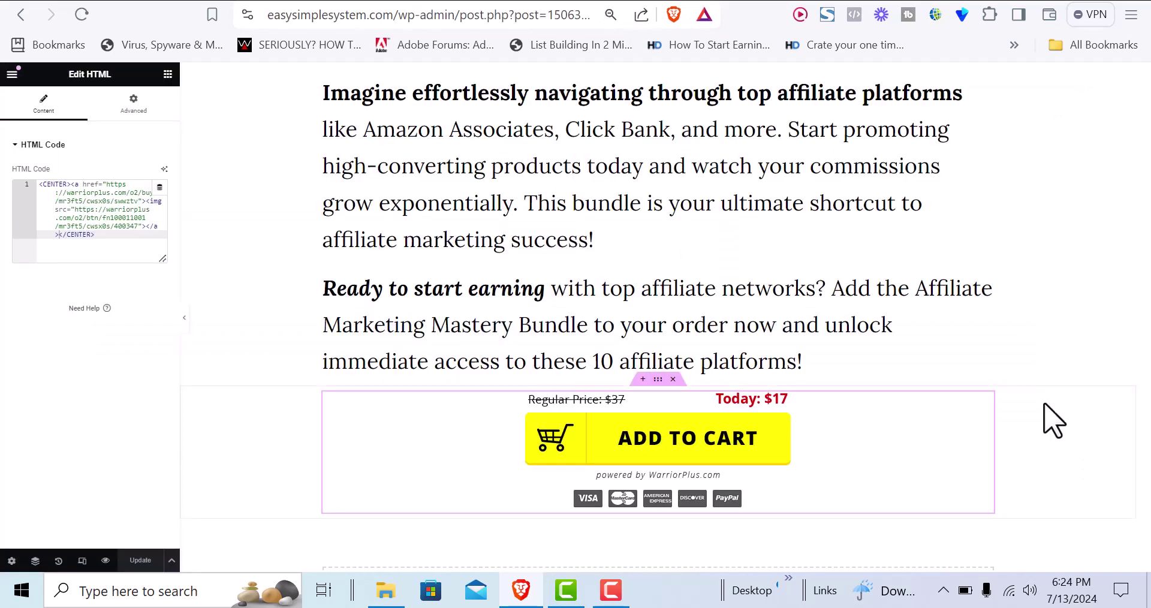
left_click_drag(1142, 467, 1142, 540)
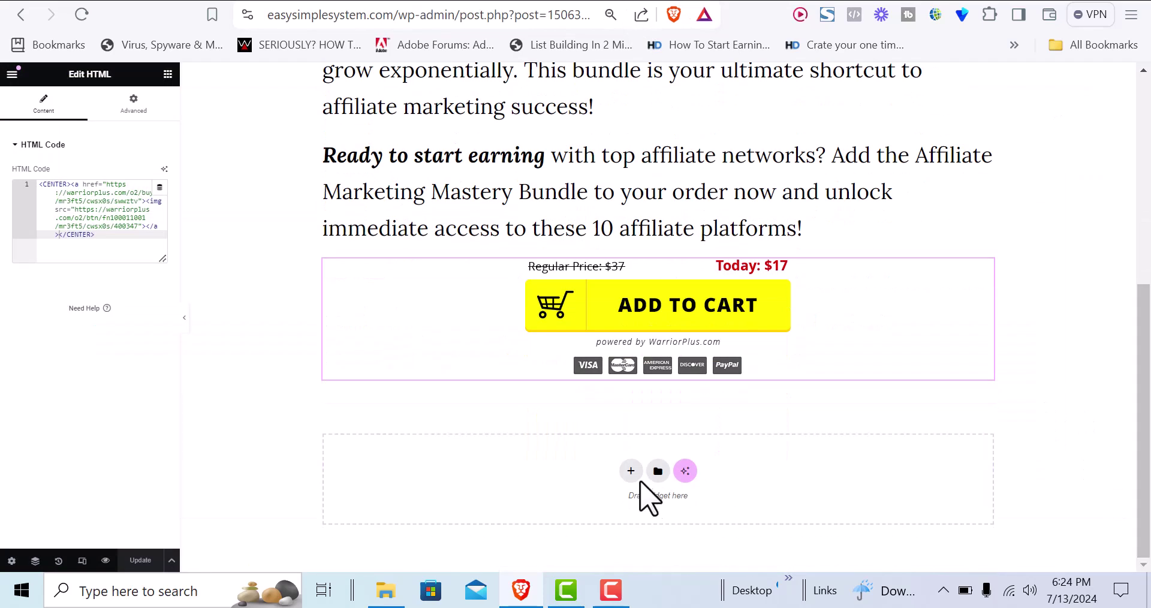
left_click(630, 471)
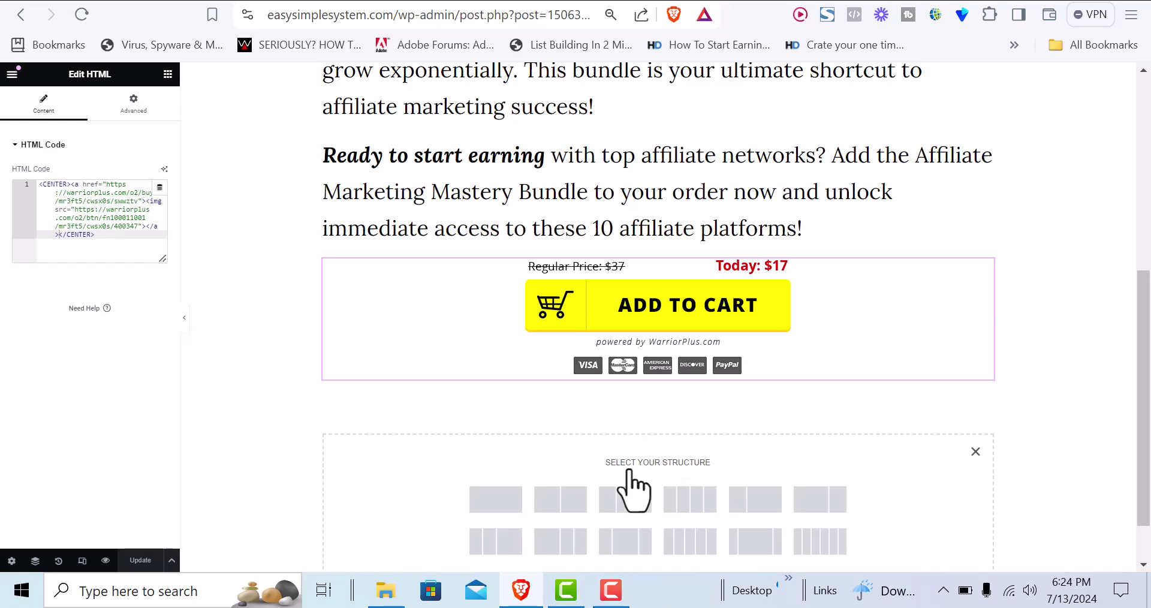
left_click(502, 503)
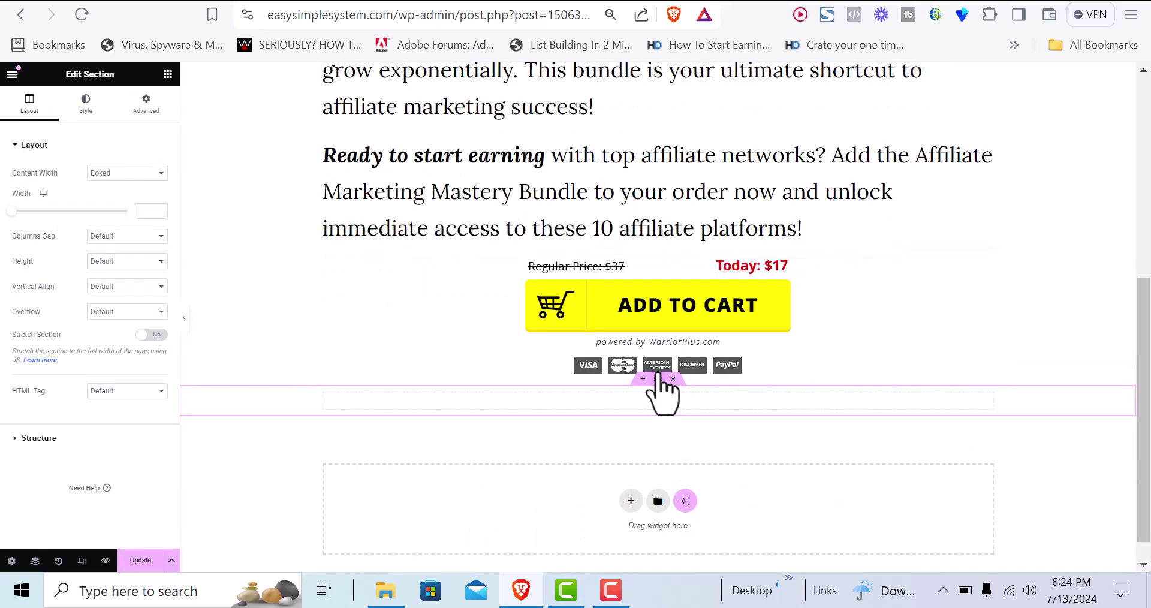
left_click(659, 402)
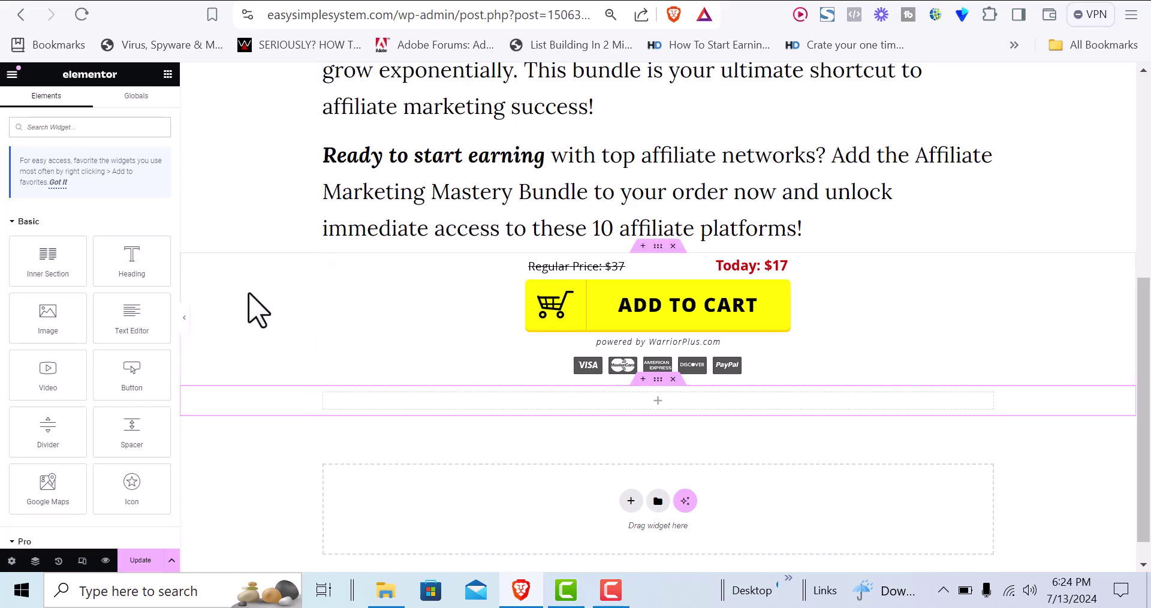
left_click(96, 133)
type("HTML")
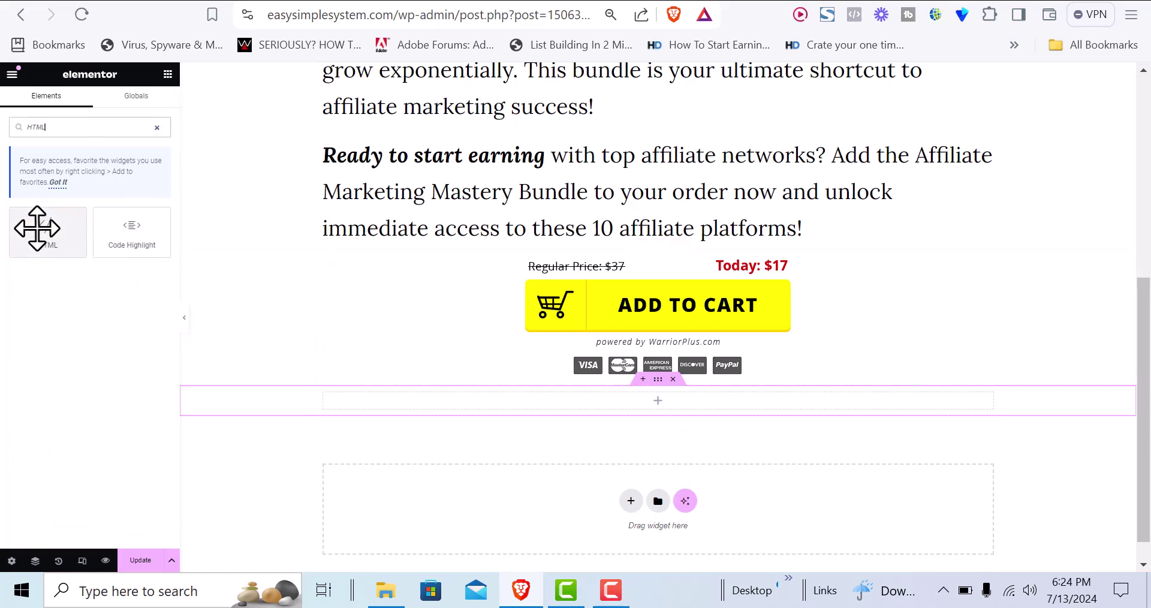
left_click_drag(38, 226, 676, 414)
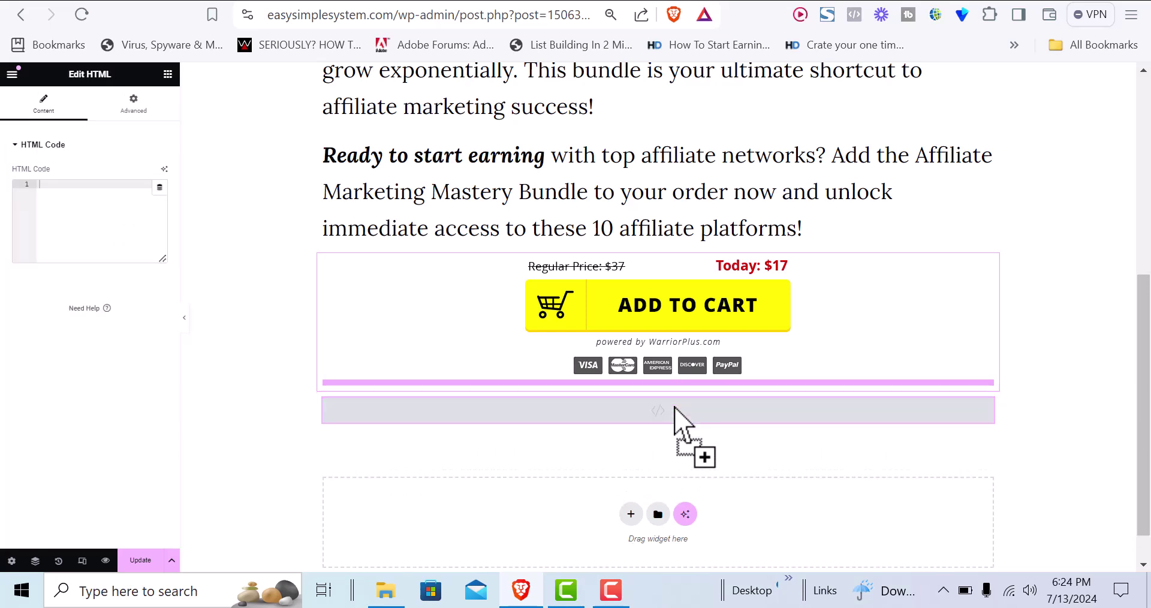
Insert the copied disclaimer code between <CENTER></CENTER> tags in the new HTML widget and update the page
left_click(120, 221)
type("<CENTER")
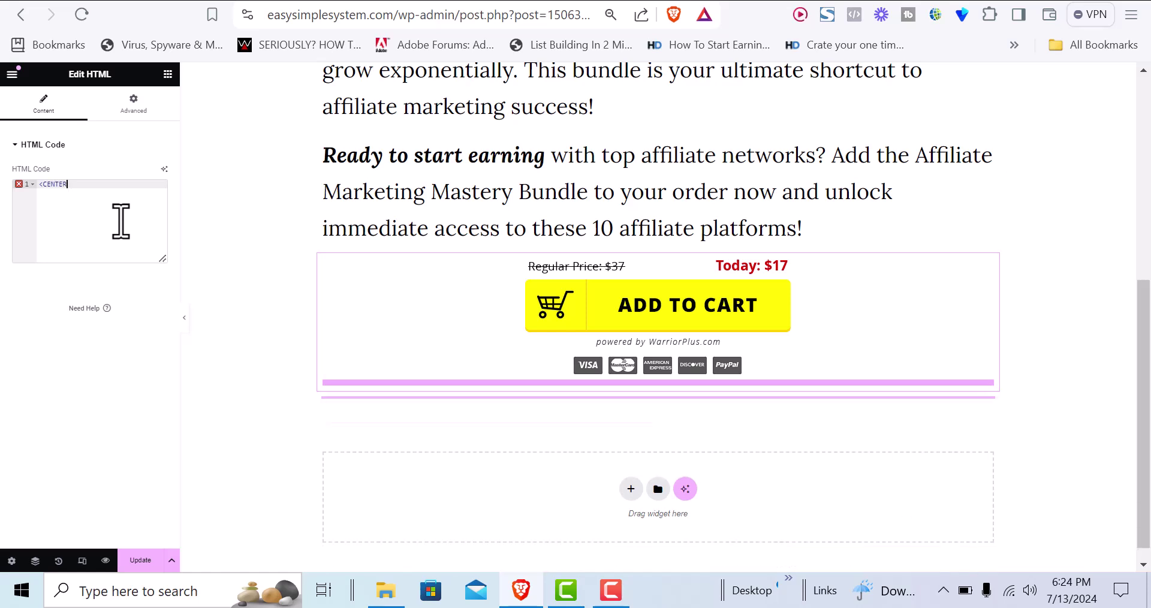
type("></CENTER>")
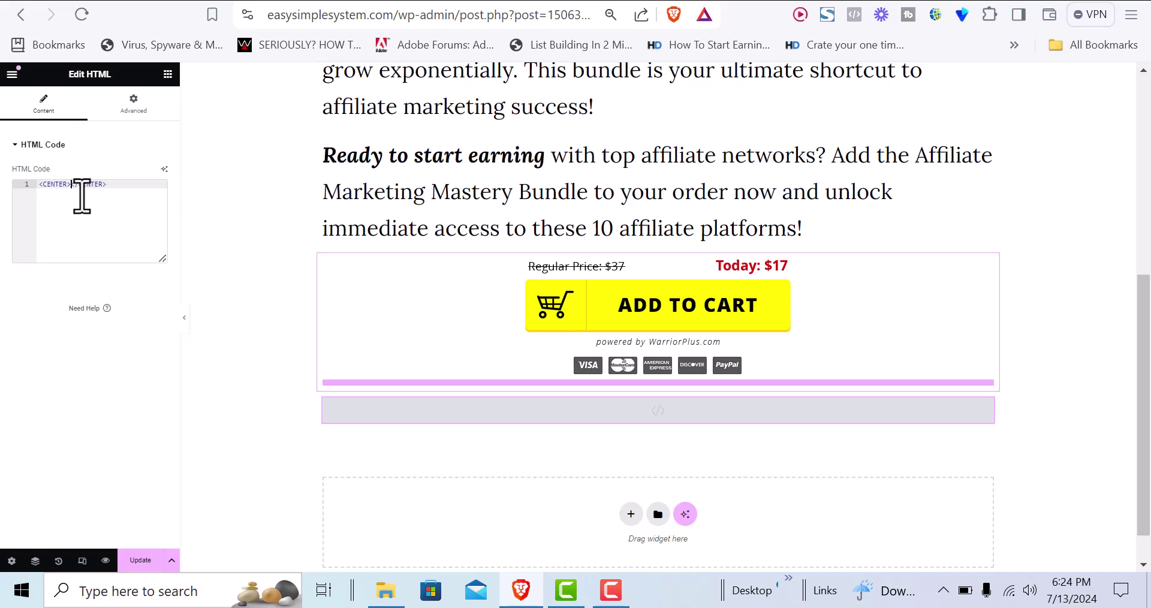
type("<script type=\"text/javascript\" src=\"https://warriorplus.com/o2/disclaimer/mr3ft5\" defer></script><div class=\"wplus_spdisclaimer\"></div>")
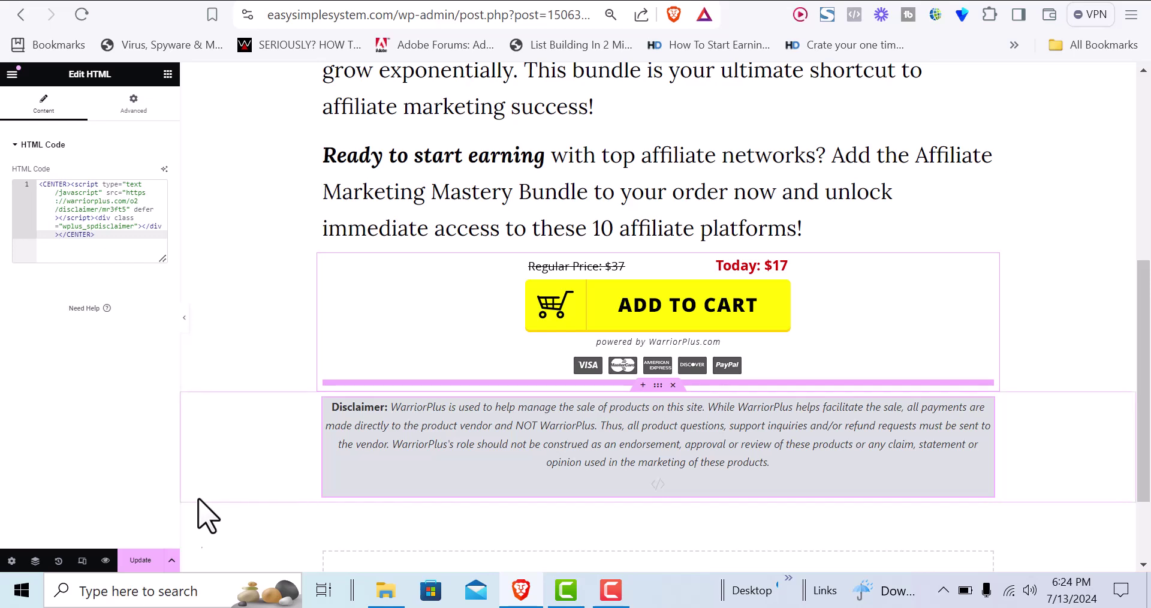
left_click(142, 561)
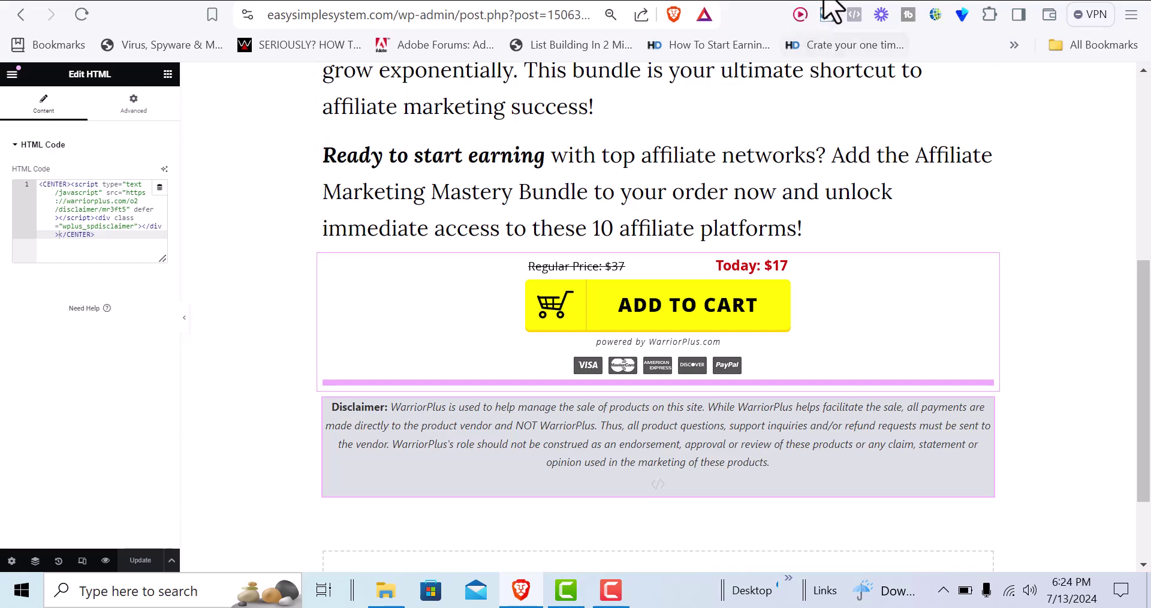
In WarriorPlus, open the OTO-1 No Thanks Link code and select it all for copying
key("ctrl+Tab")
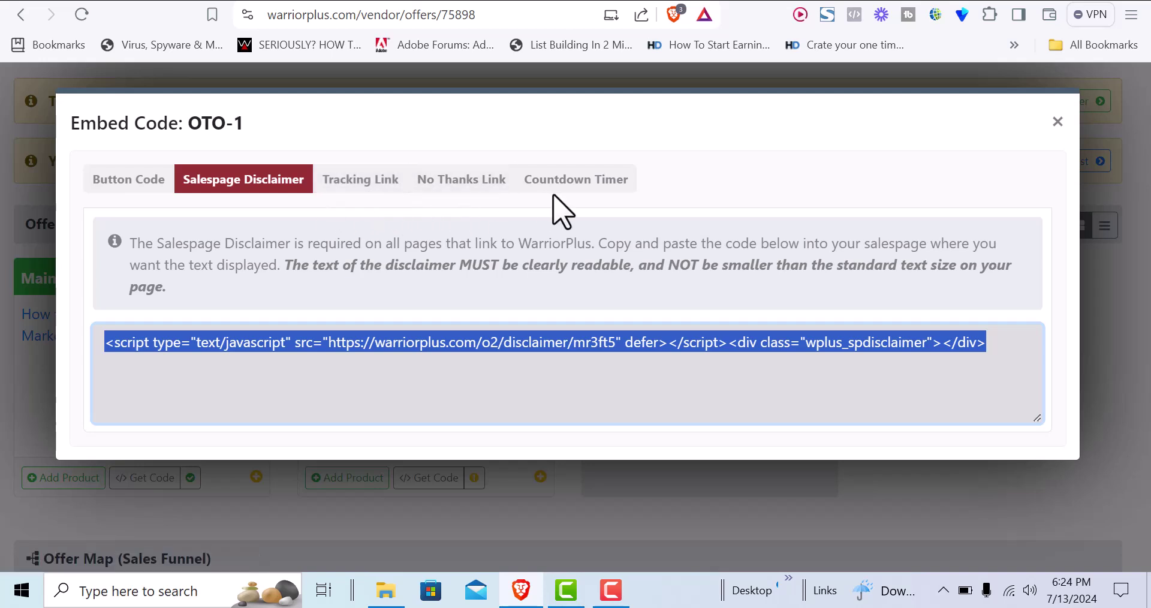
left_click(474, 187)
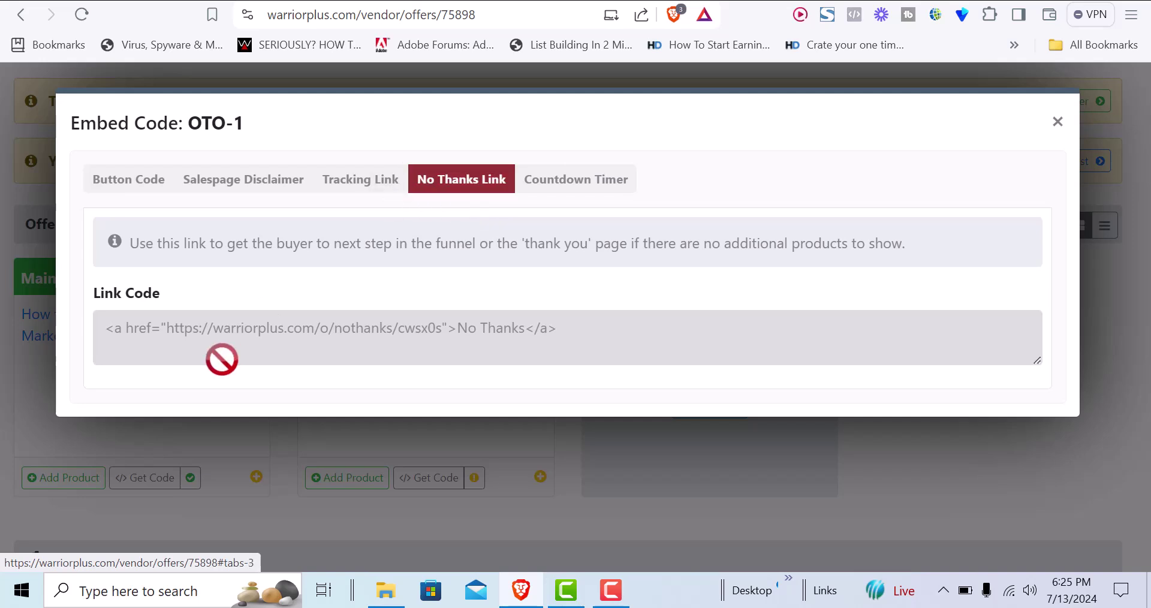
left_click(231, 333)
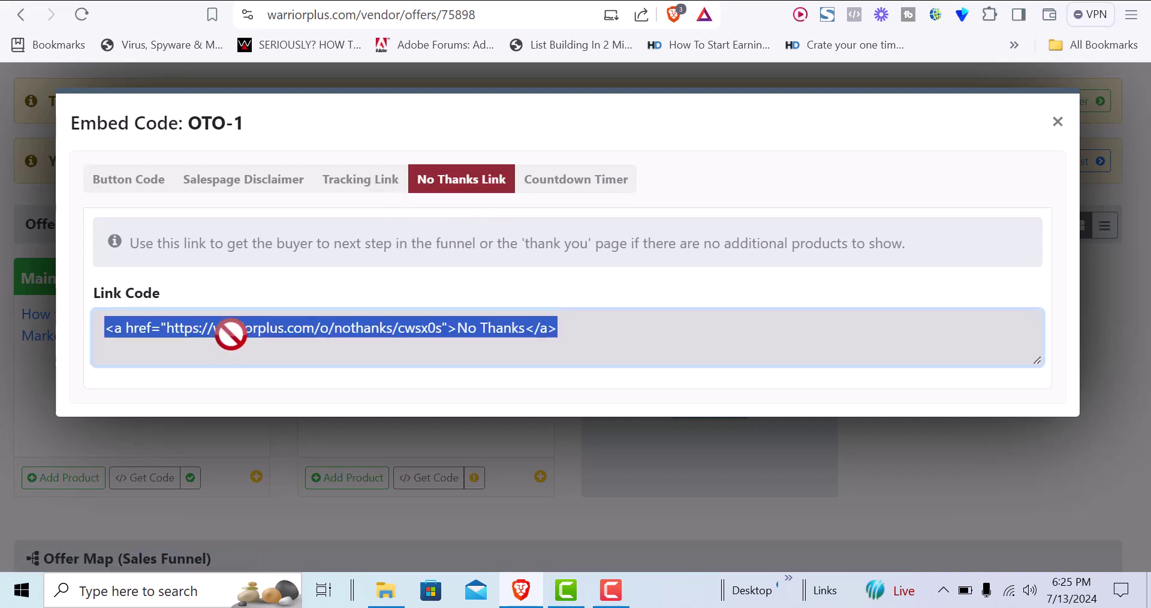
left_click(147, 590)
type("NOT")
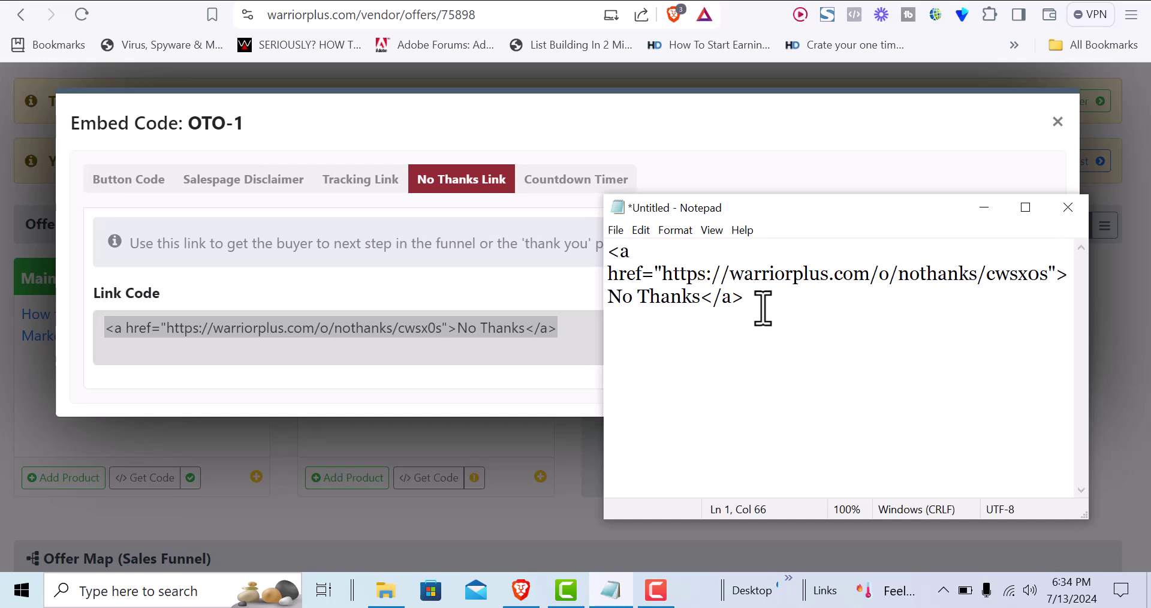
key("BackSpace")
key("BackSpace")
key("BackSpace")
key("BackSpace")
key("BackSpace")
key("BackSpace")
key("BackSpace")
key("BackSpace")
key("BackSpace")
key("BackSpace")
key("BackSpace")
key("BackSpace")
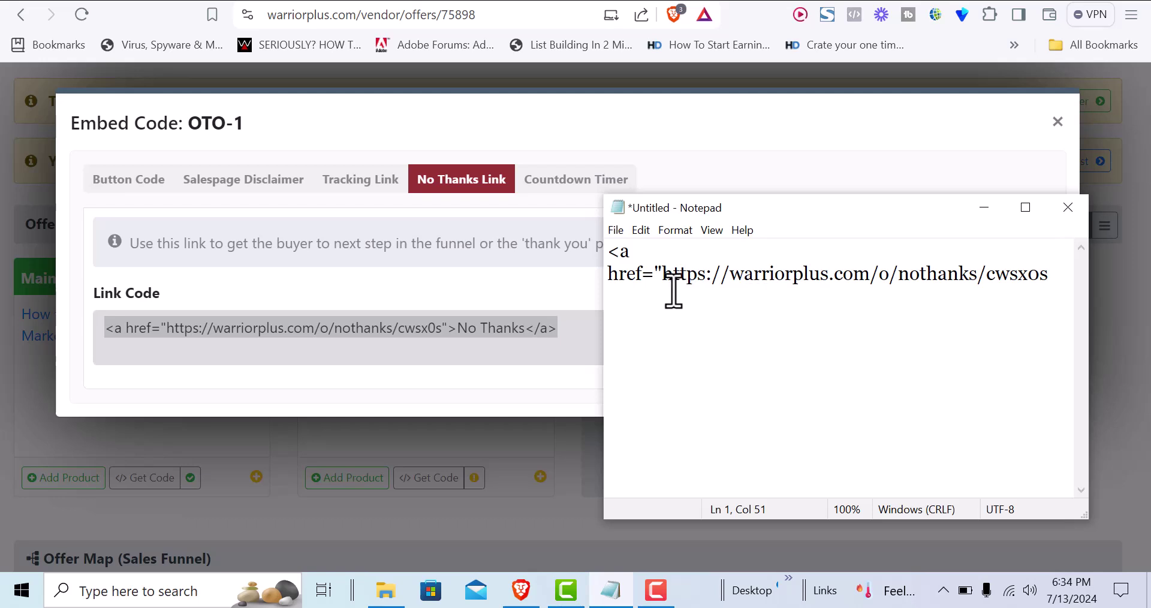
left_click(663, 273)
key("BackSpace")
key("BackSpace")
key("BackSpace")
key("BackSpace")
key("BackSpace")
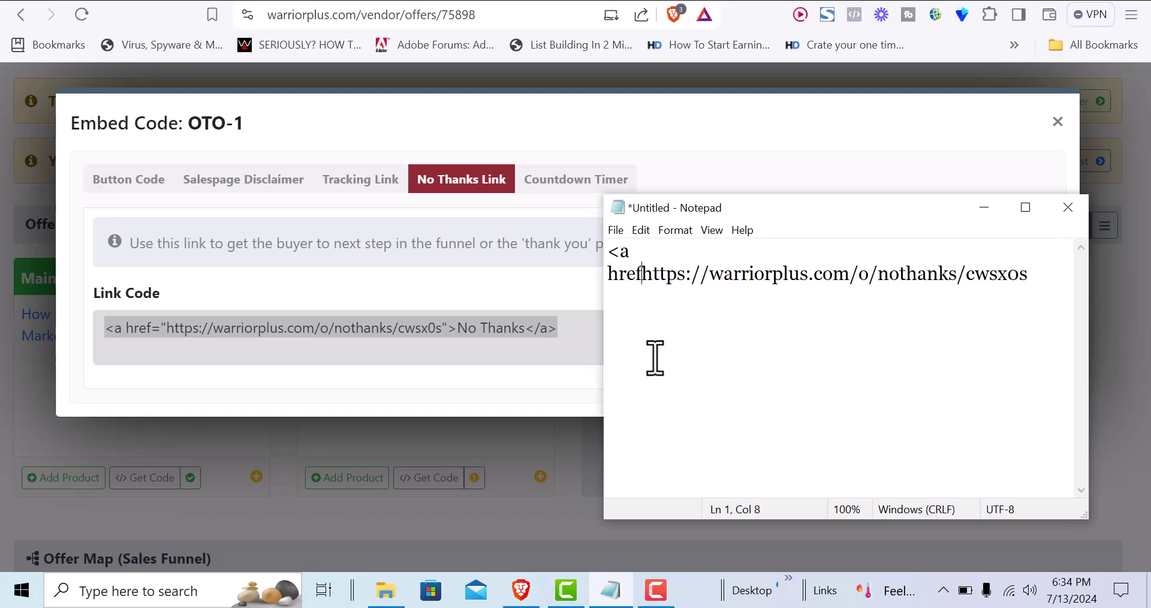
key("BackSpace")
key("BackSpace")
key("BackSpace")
key("BackSpace")
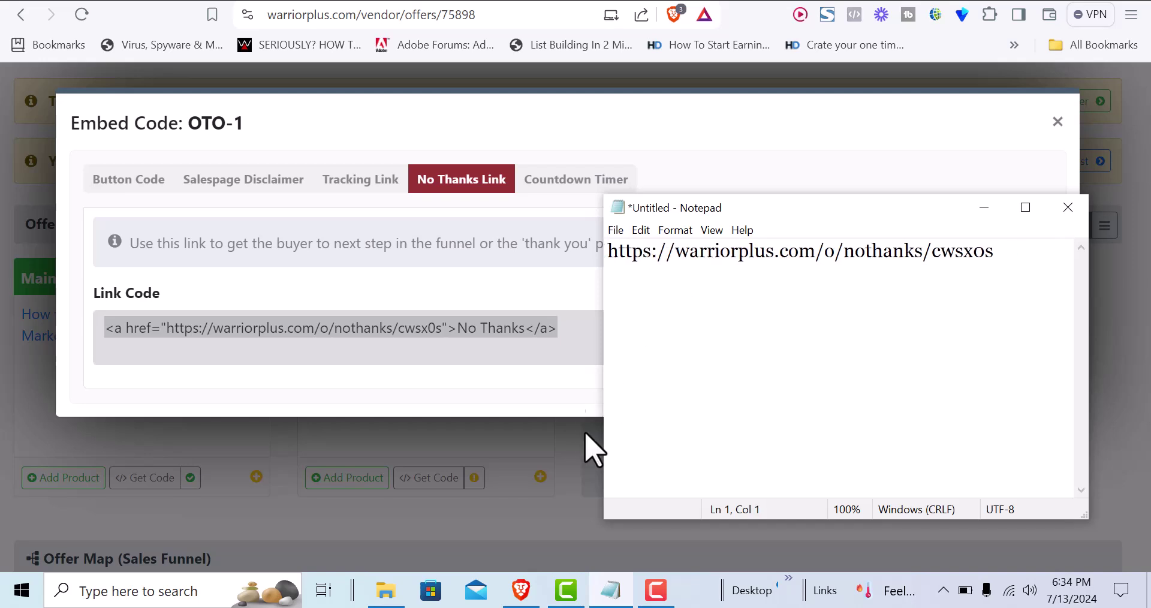
left_click(586, 458)
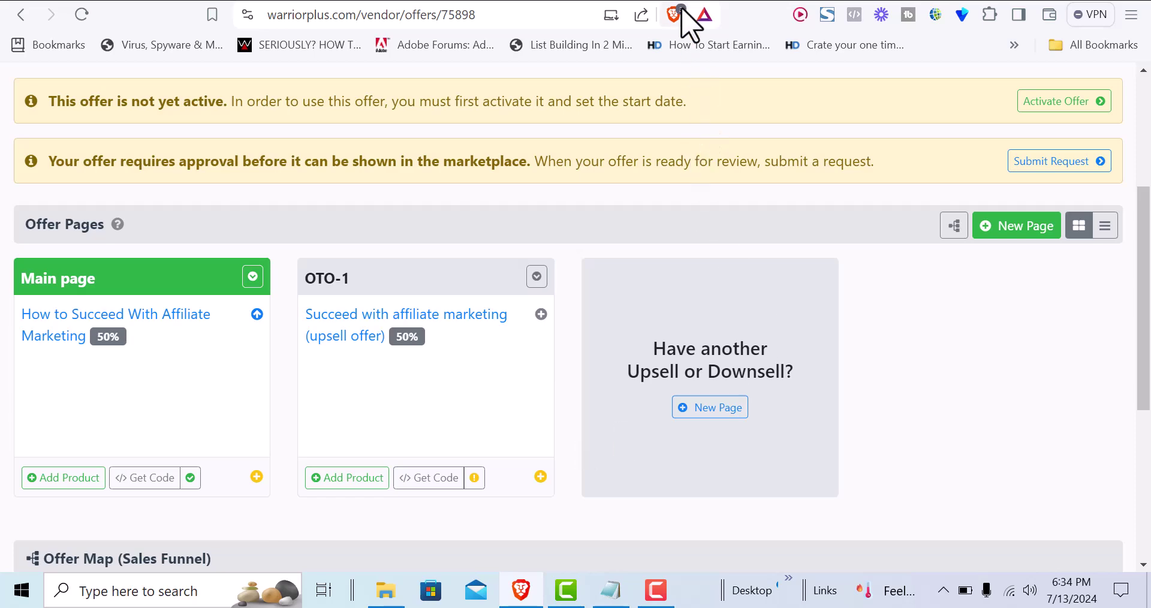
In the Elementor editor, add a single-column section between the add-to-cart button and the disclaimer, and place a Text Editor widget in it
left_click(633, 0)
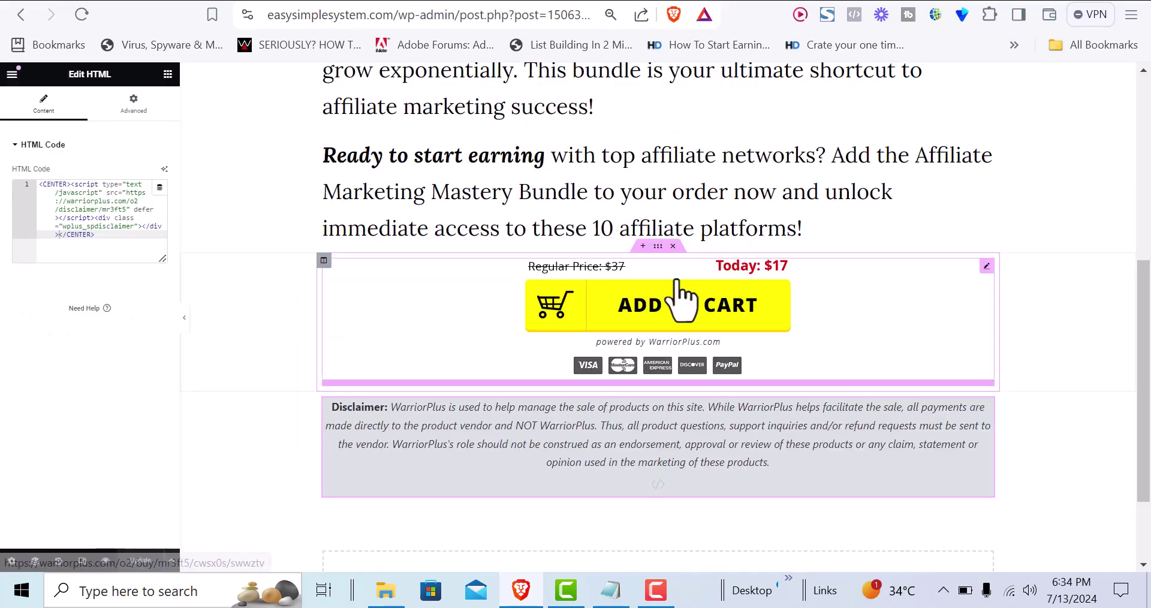
mouse_move(1145, 390)
left_mouse_down()
mouse_move(1144, 377)
mouse_move(1144, 409)
left_mouse_up()
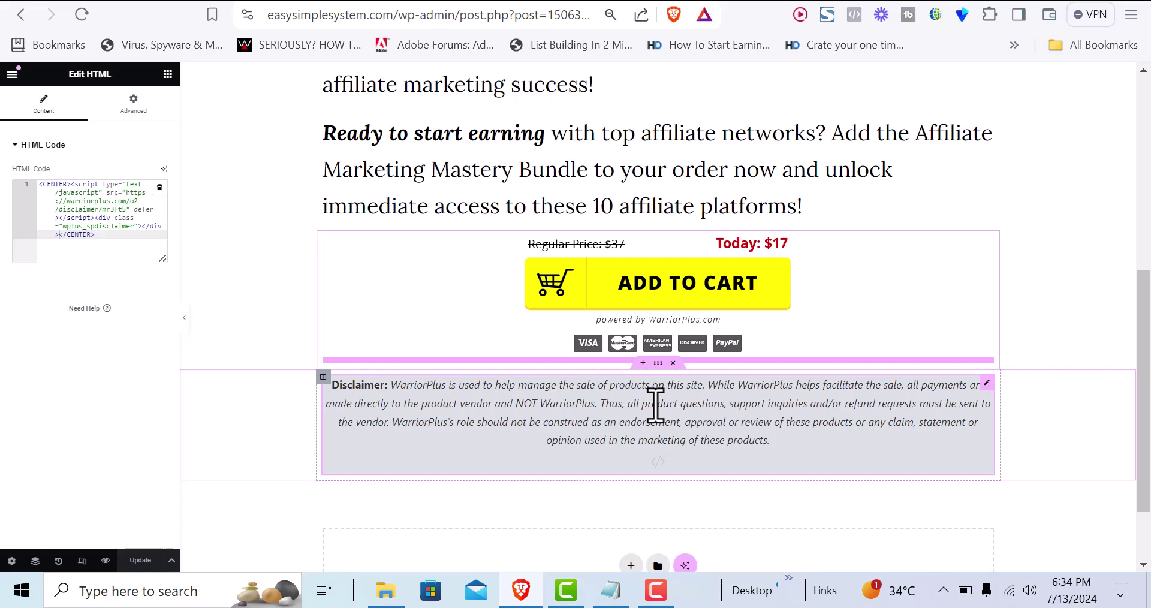
left_click(643, 364)
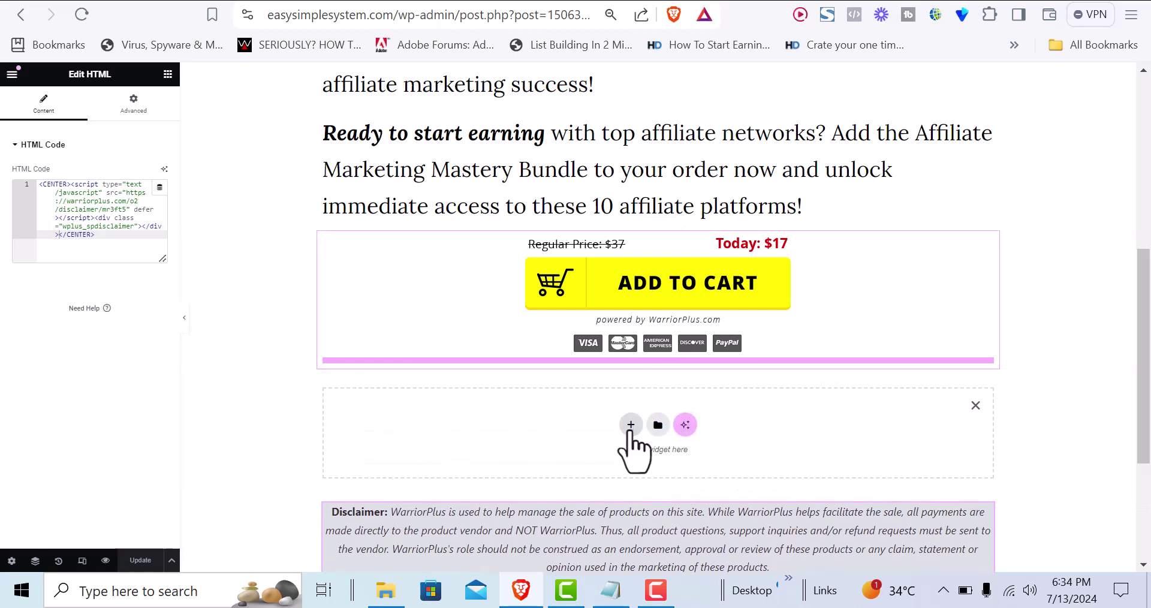
left_click(631, 424)
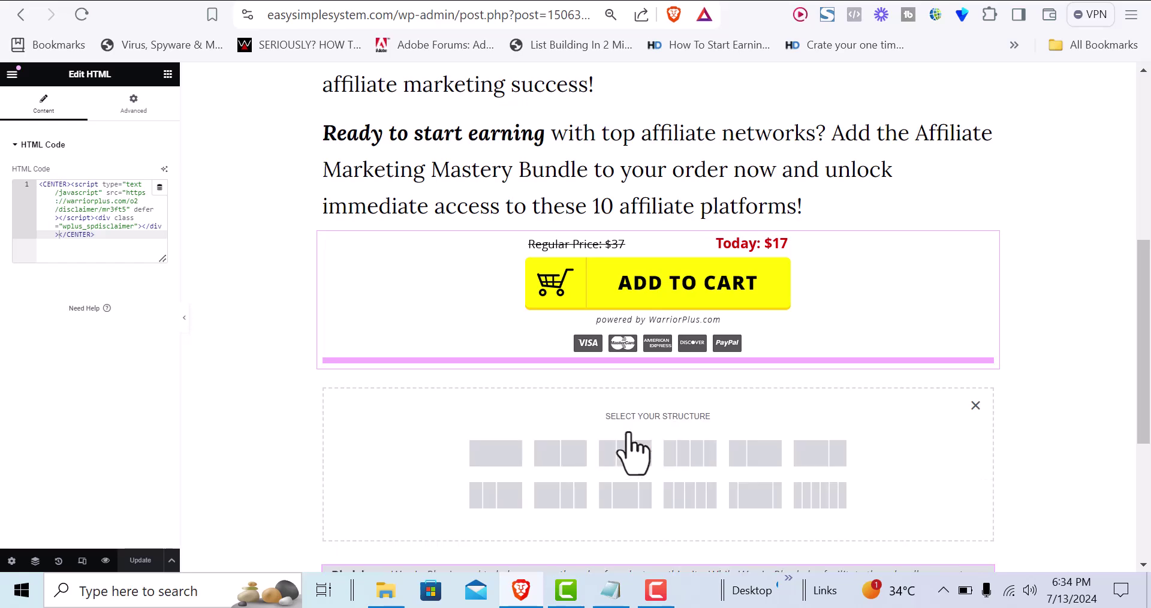
left_click(513, 469)
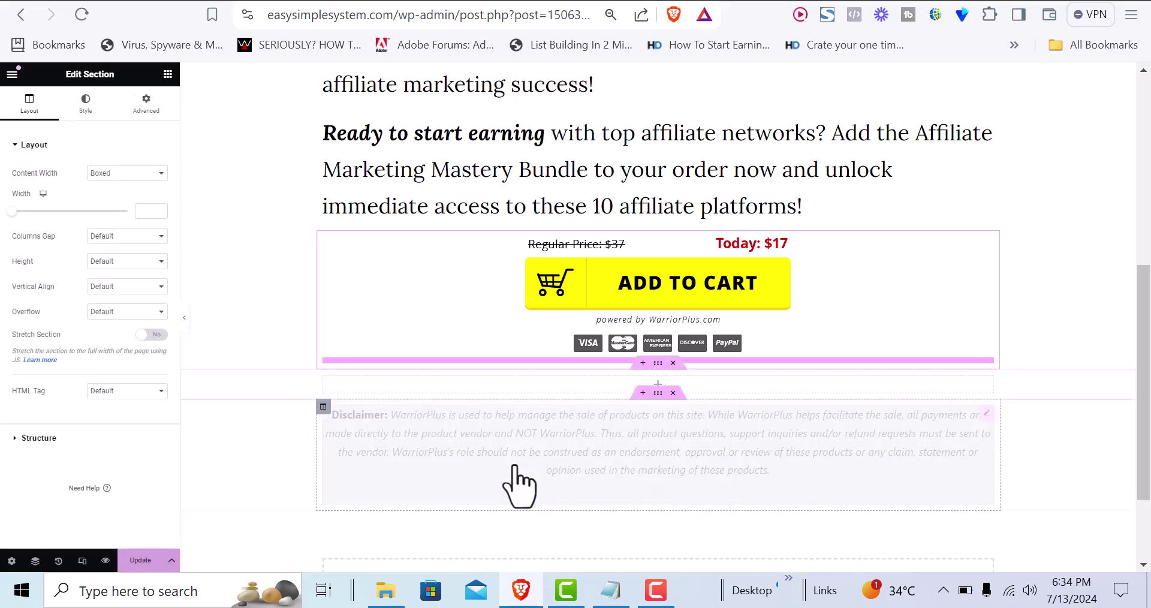
left_click(658, 387)
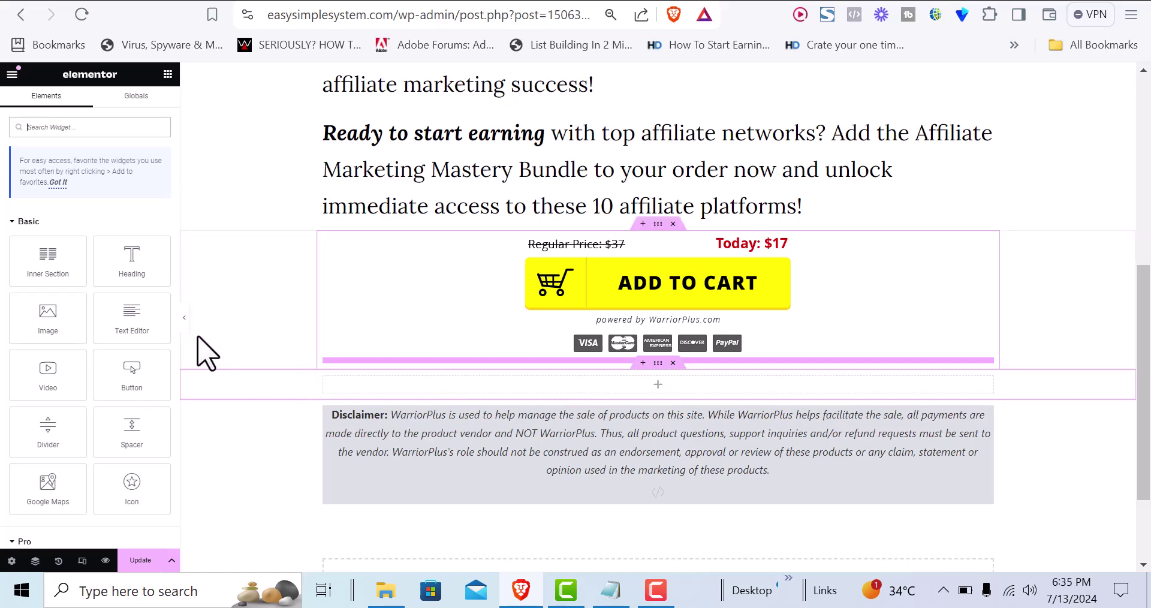
left_click_drag(124, 314, 663, 388)
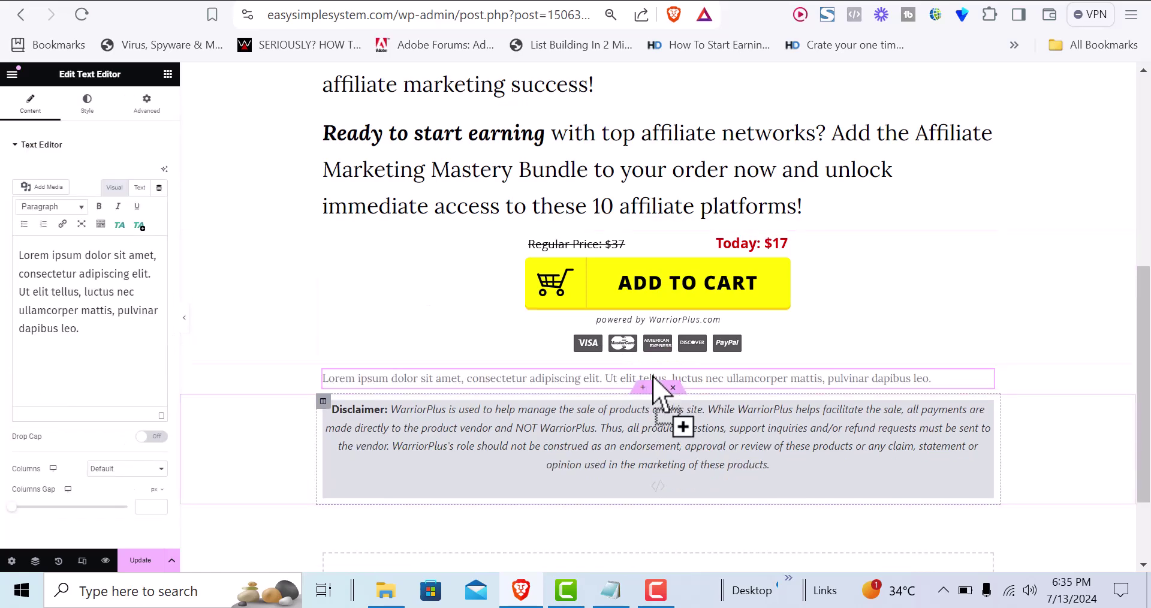
Replace the placeholder text with "No Thanks", the vendor's first name and "I know this is a great opportunity but i will pass it for now", centred
left_click(94, 345)
key("ctrl+a")
type("No Thanks Shan I know this is a great opportunity but i will pass it for now")
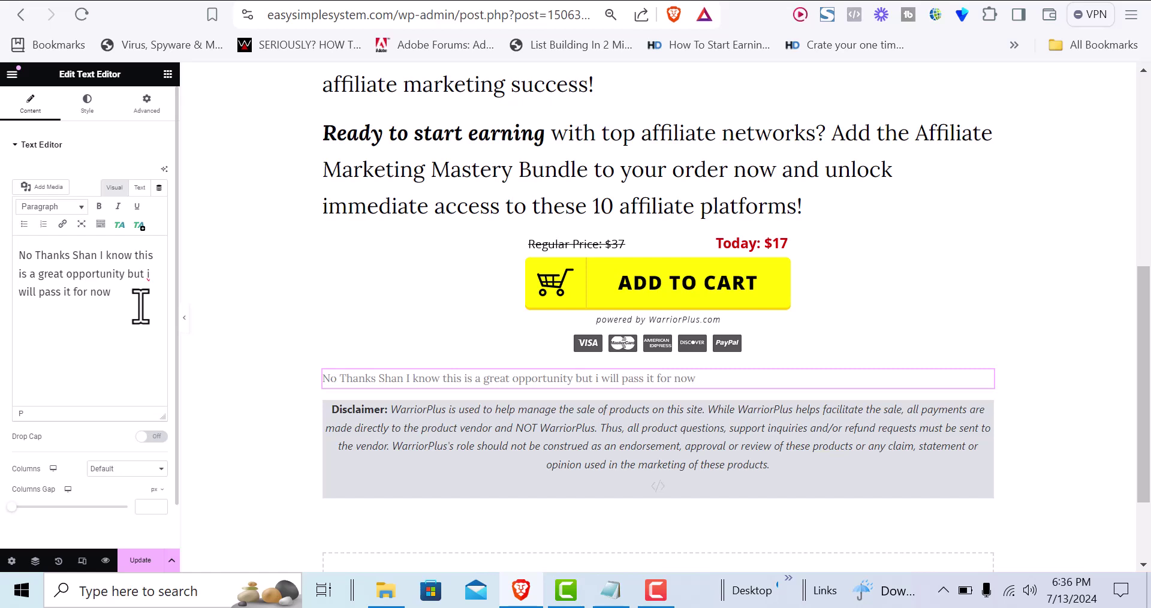
key("ctrl+a")
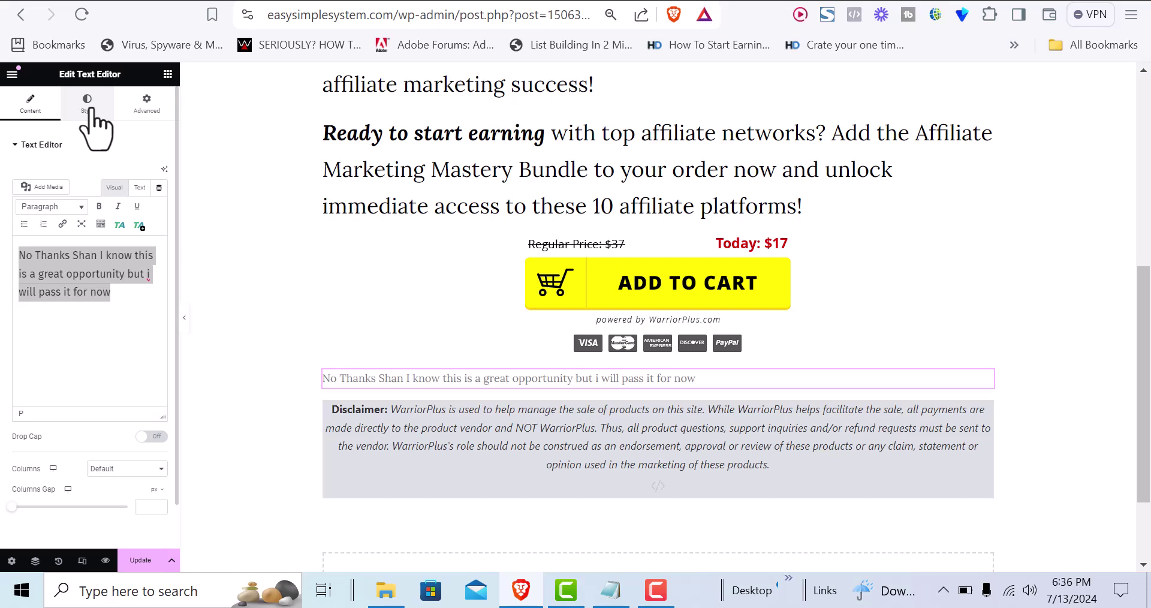
left_click(90, 109)
left_click(127, 172)
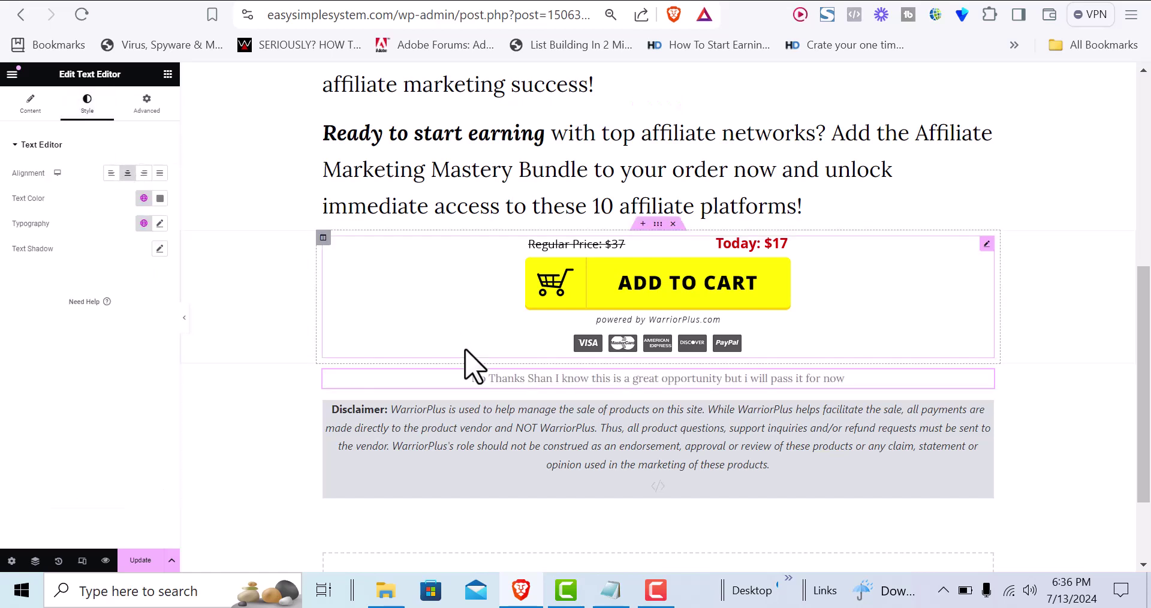
left_click(31, 111)
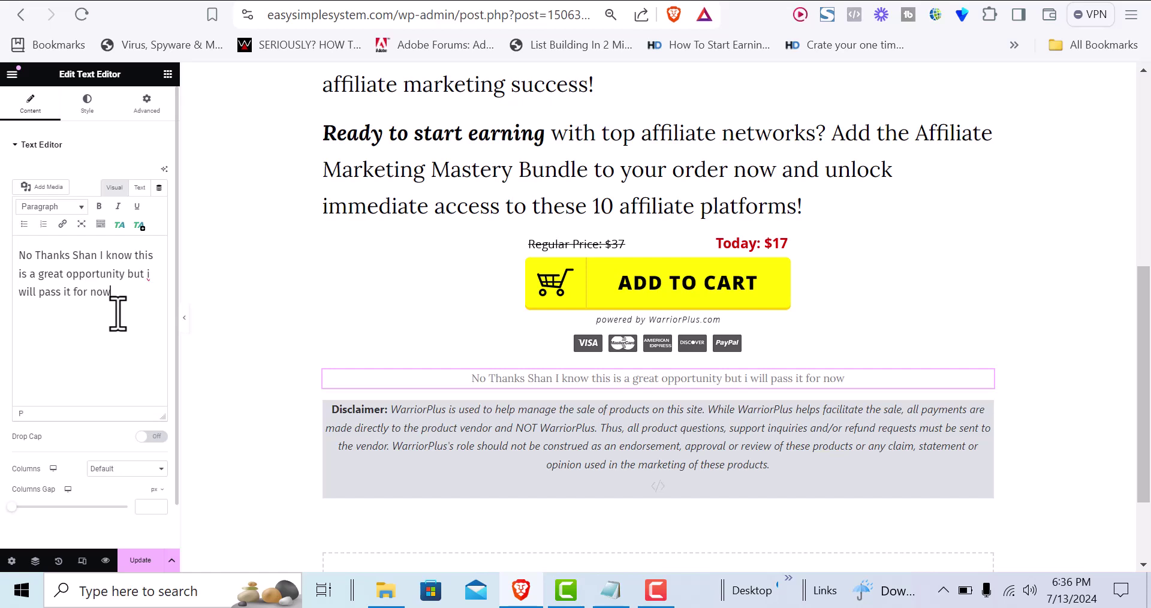
key("ctrl+a")
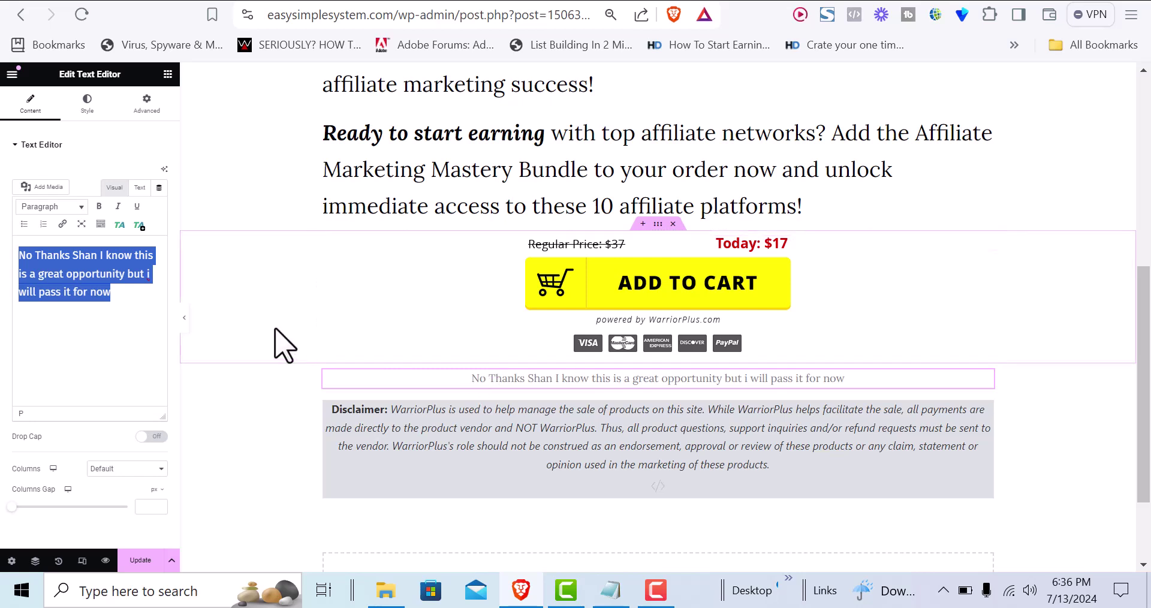
left_click(62, 226)
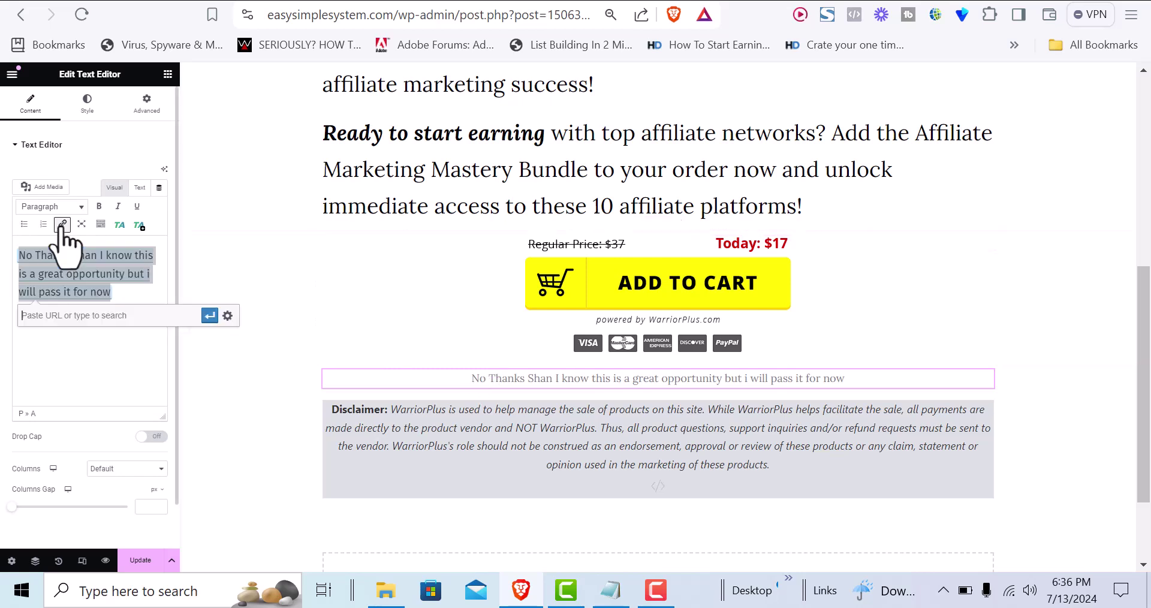
left_click(609, 592)
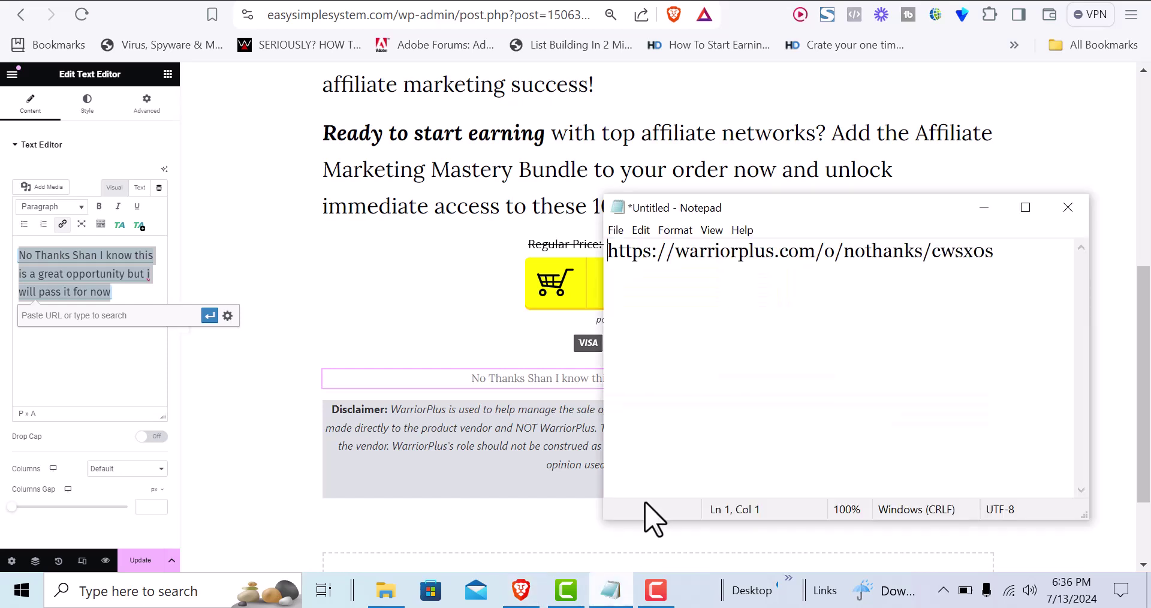
key("ctrl+a")
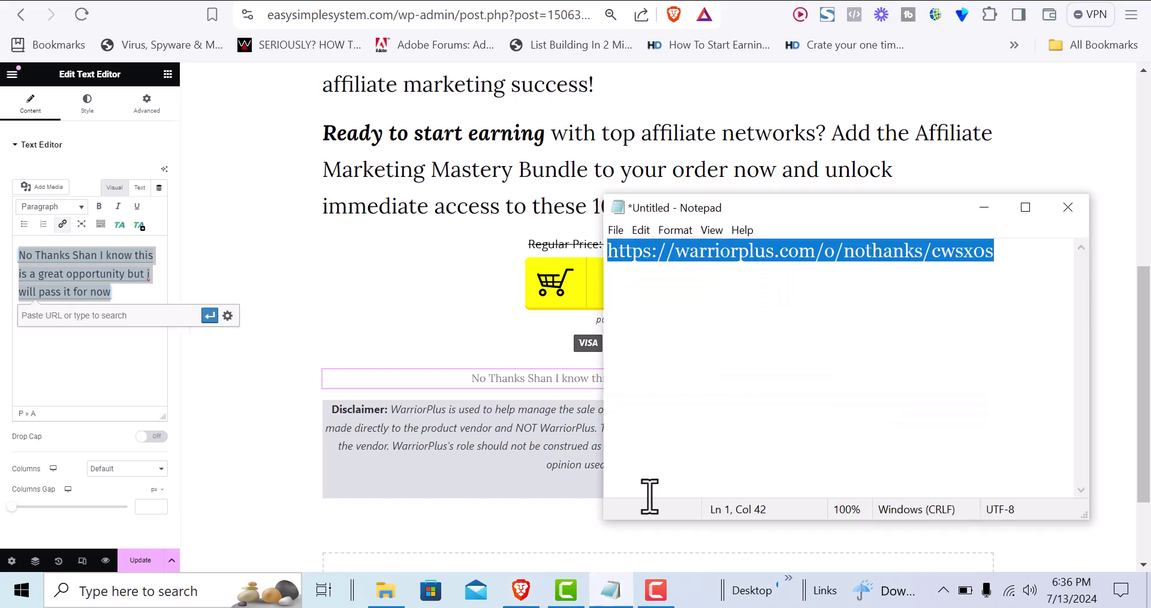
left_click(144, 316)
type("https://warriorplus.com/o/nothanks/cwsx0s")
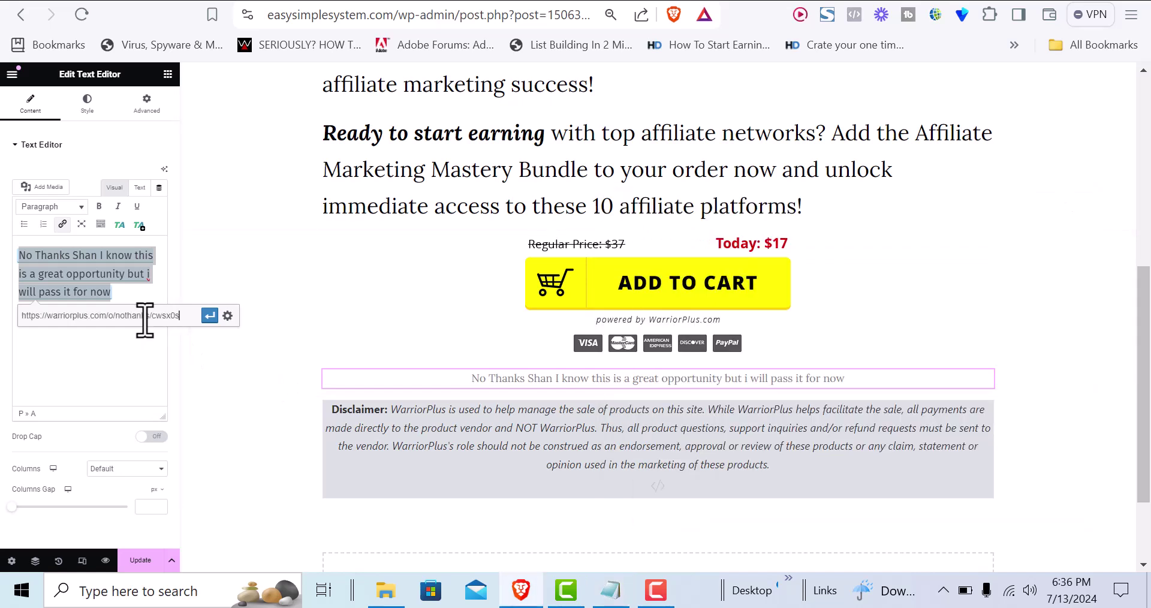
left_click(209, 317)
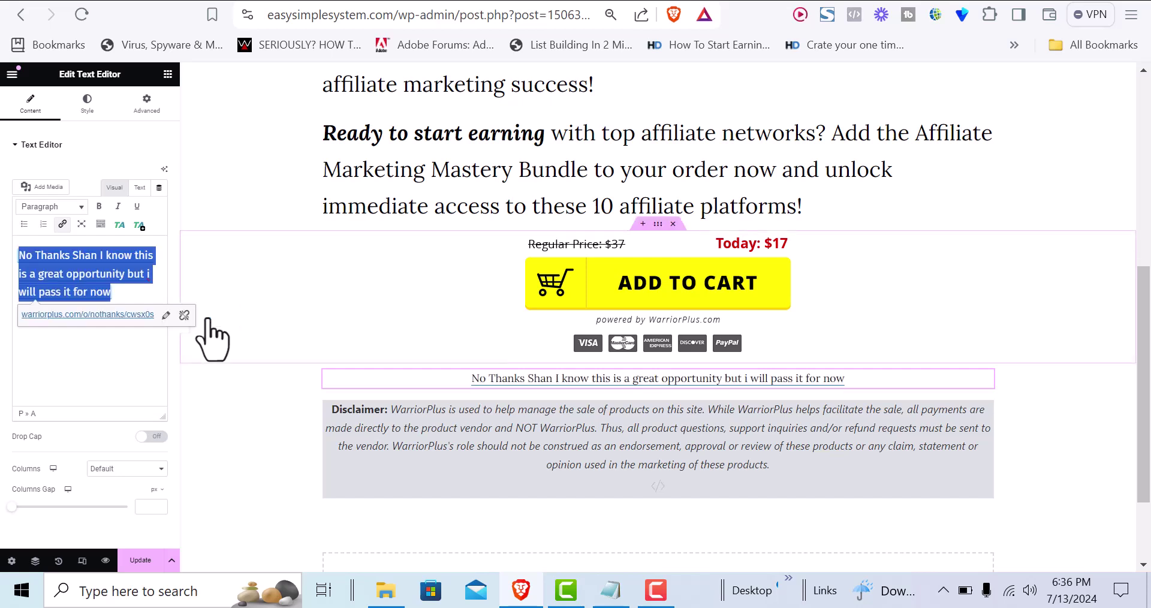
left_click(144, 560)
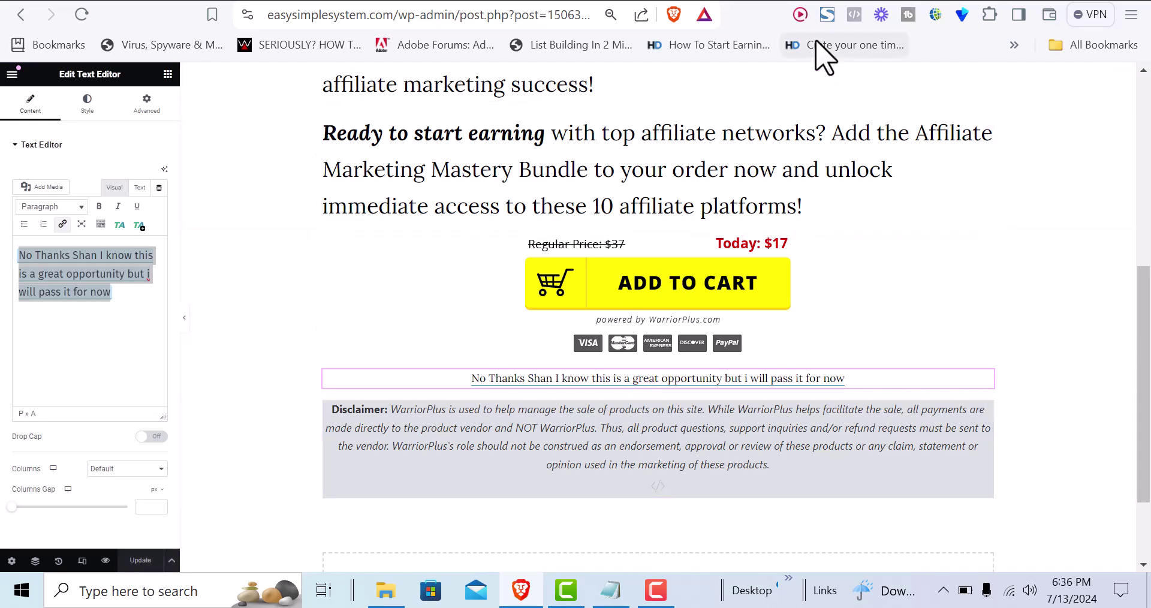
Switch back to the WarriorPlus offer page that lists the Main page and OTO-1
left_click(812, 5)
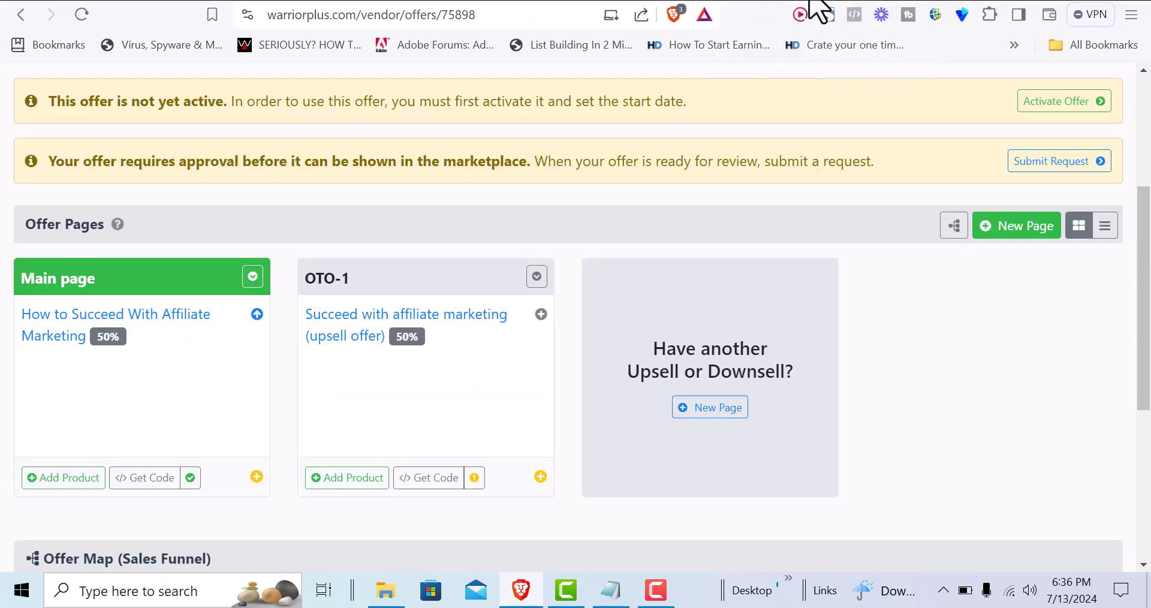